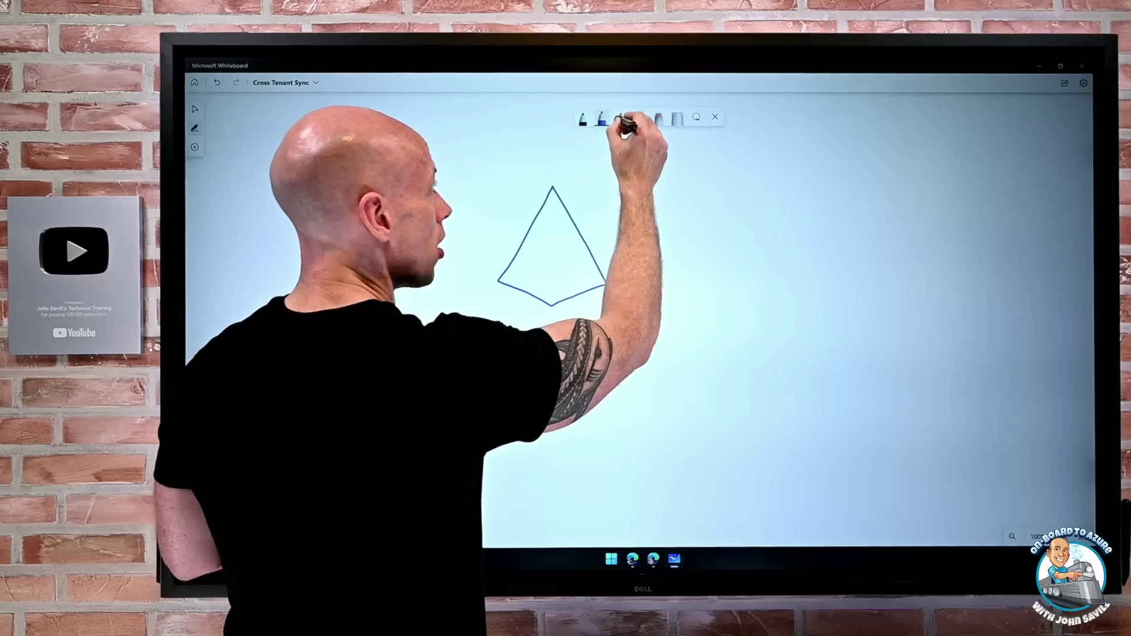
Step: Draw a second tenant pyramid right of the first, with clouds labelled SAAS beside it and two arrows marked TRUST pointing towards the pyramid
mouse_move(740, 187)
left_mouse_down()
mouse_move(707, 269)
mouse_move(749, 316)
left_mouse_up()
left_click_drag(806, 294, 746, 177)
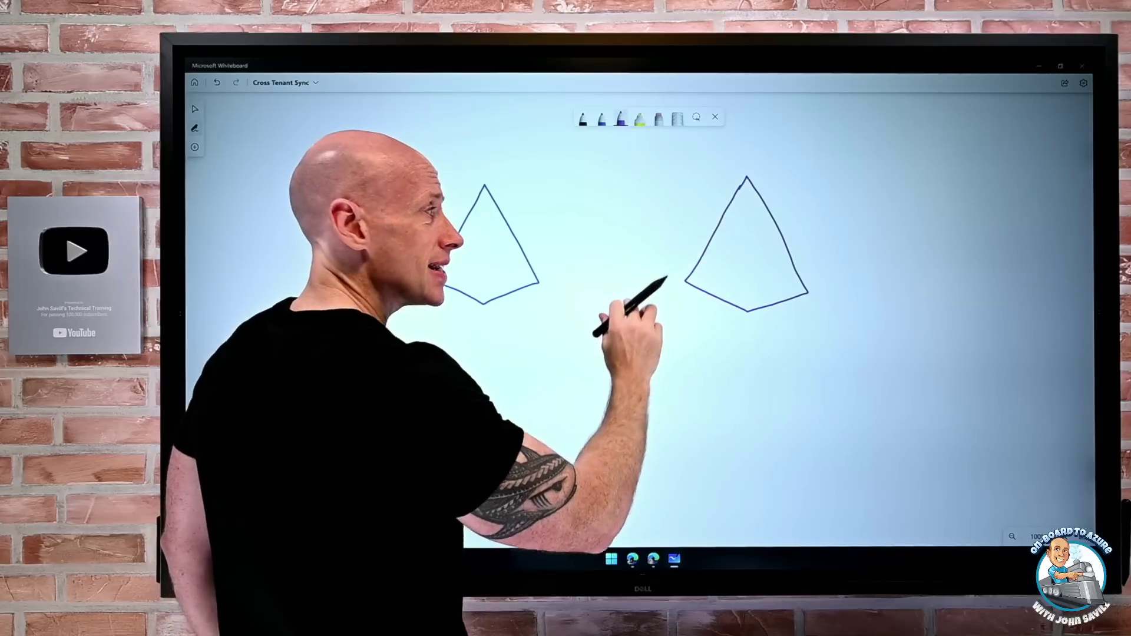
left_click_drag(630, 312, 578, 331)
mouse_move(802, 194)
left_mouse_down()
mouse_move(845, 222)
mouse_move(896, 195)
mouse_move(858, 171)
mouse_move(859, 237)
mouse_move(896, 253)
mouse_move(939, 227)
mouse_move(863, 266)
mouse_move(831, 207)
mouse_move(848, 219)
left_mouse_up()
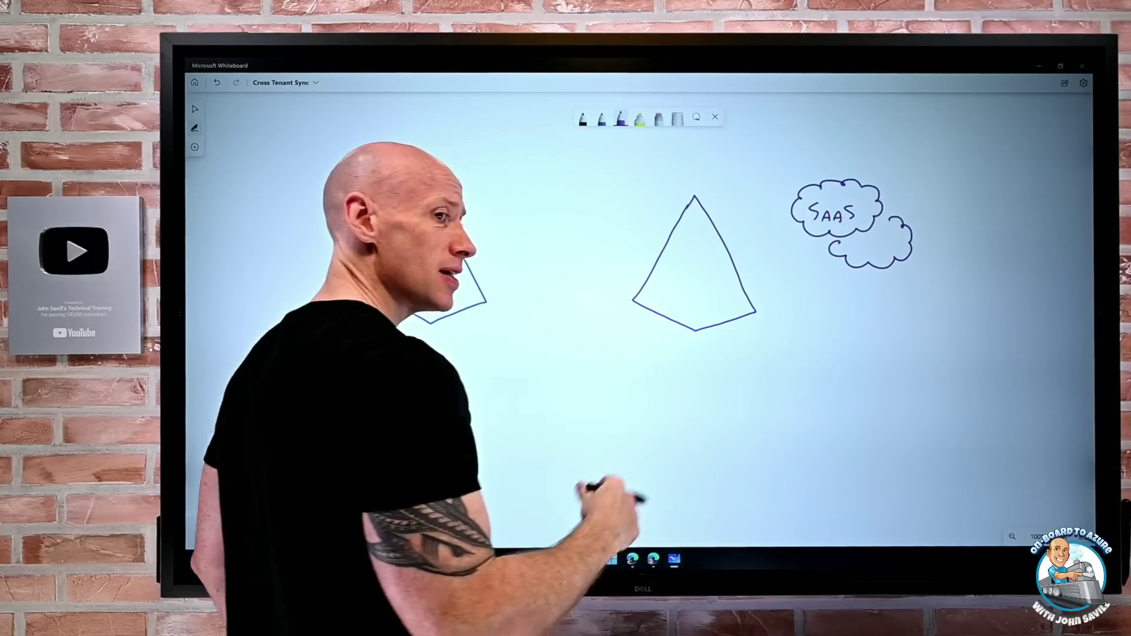
mouse_move(788, 222)
left_mouse_down()
mouse_move(735, 235)
mouse_move(746, 234)
left_mouse_up()
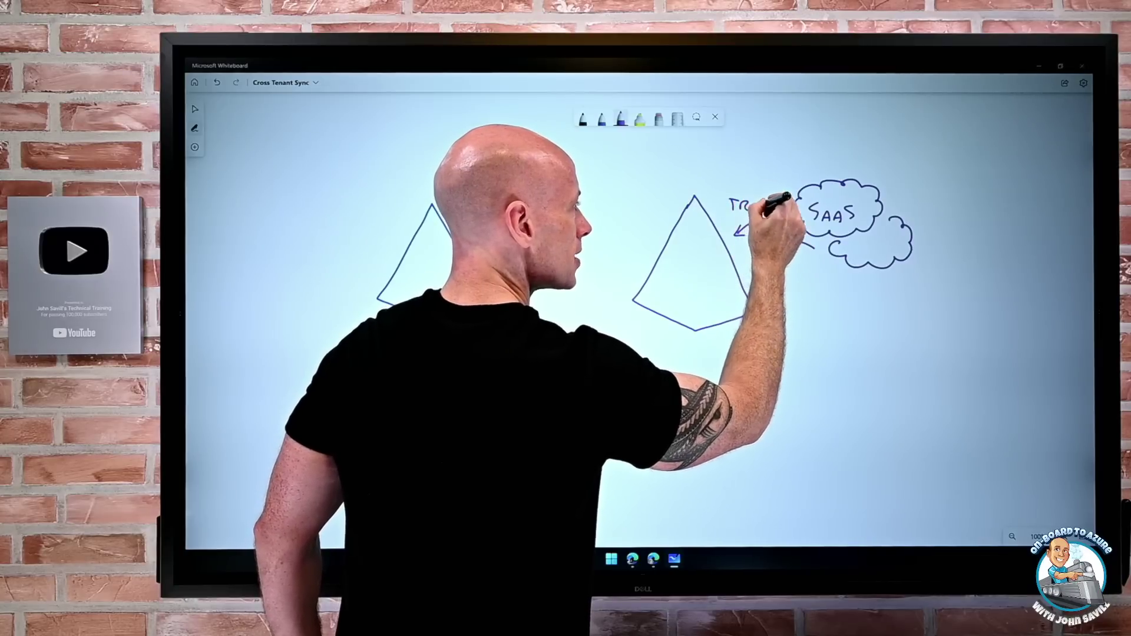
left_click_drag(766, 202, 781, 207)
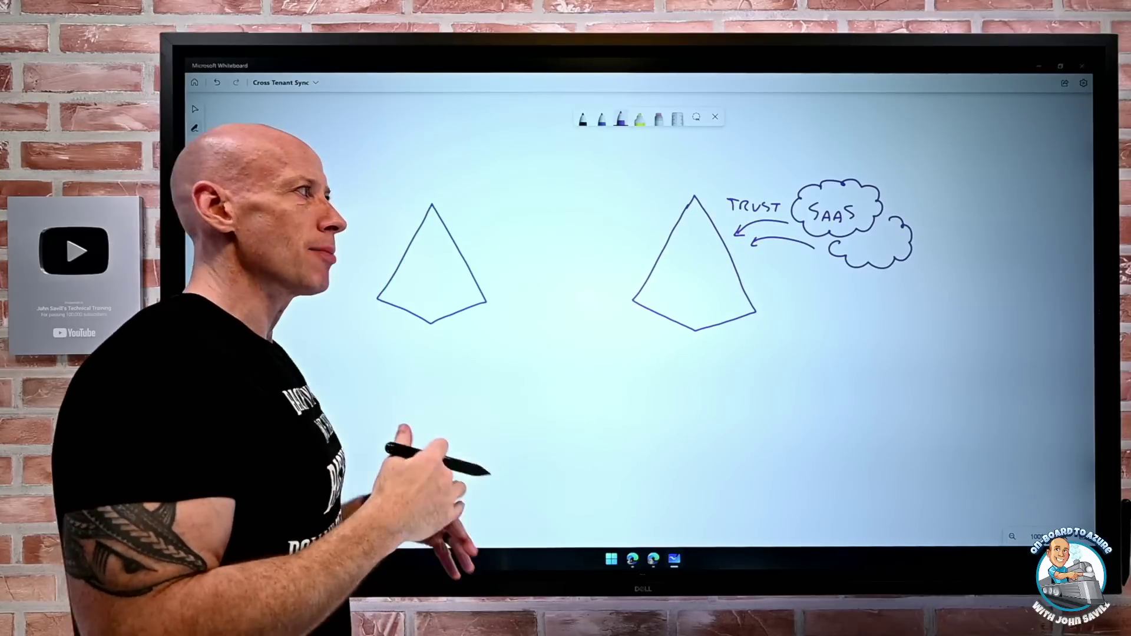
Step: Draw a stick-figure user inside the first pyramid and a black bracket labelled ORG spanning both pyramids
left_click_drag(412, 424, 475, 424)
left_click(602, 117)
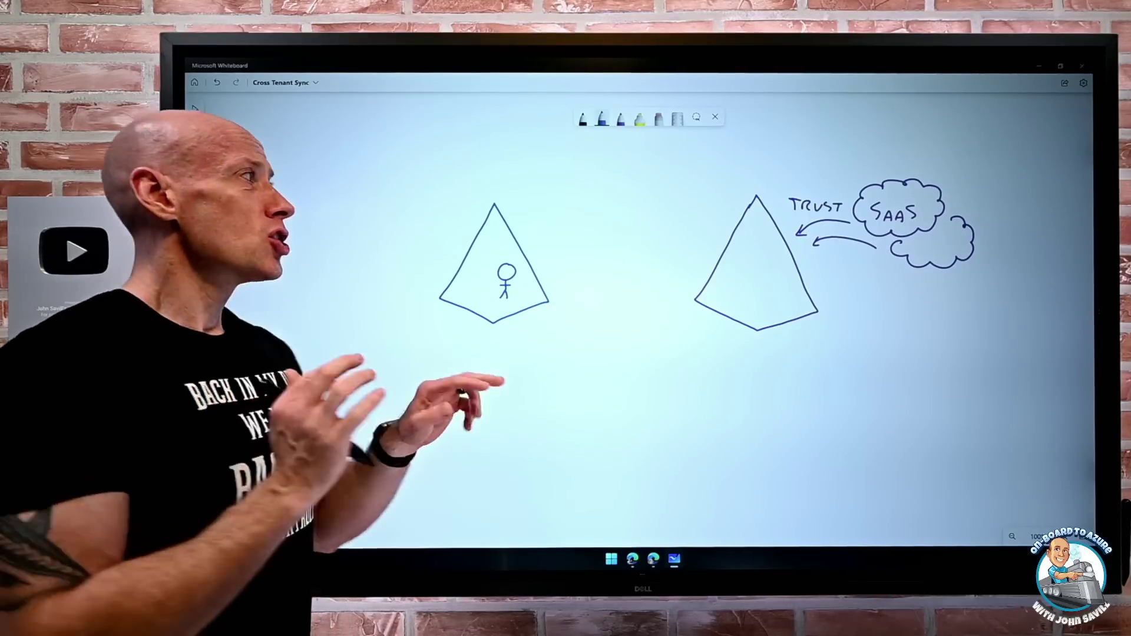
left_click_drag(451, 375, 446, 427)
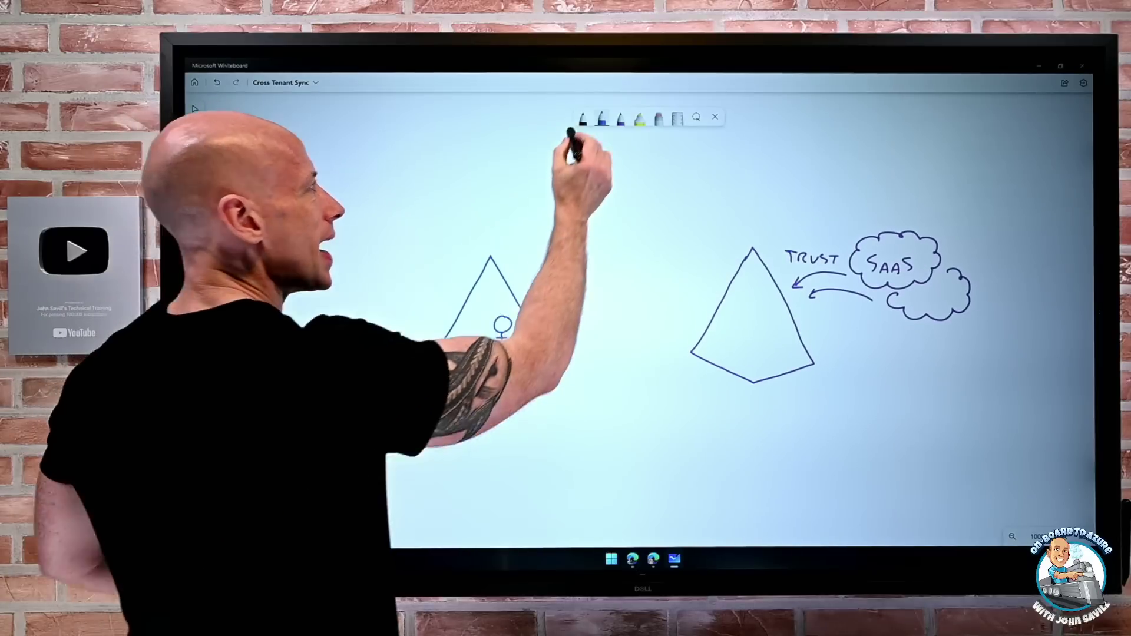
left_click(583, 116)
mouse_move(429, 171)
left_mouse_down()
mouse_move(718, 167)
mouse_move(799, 182)
left_mouse_up()
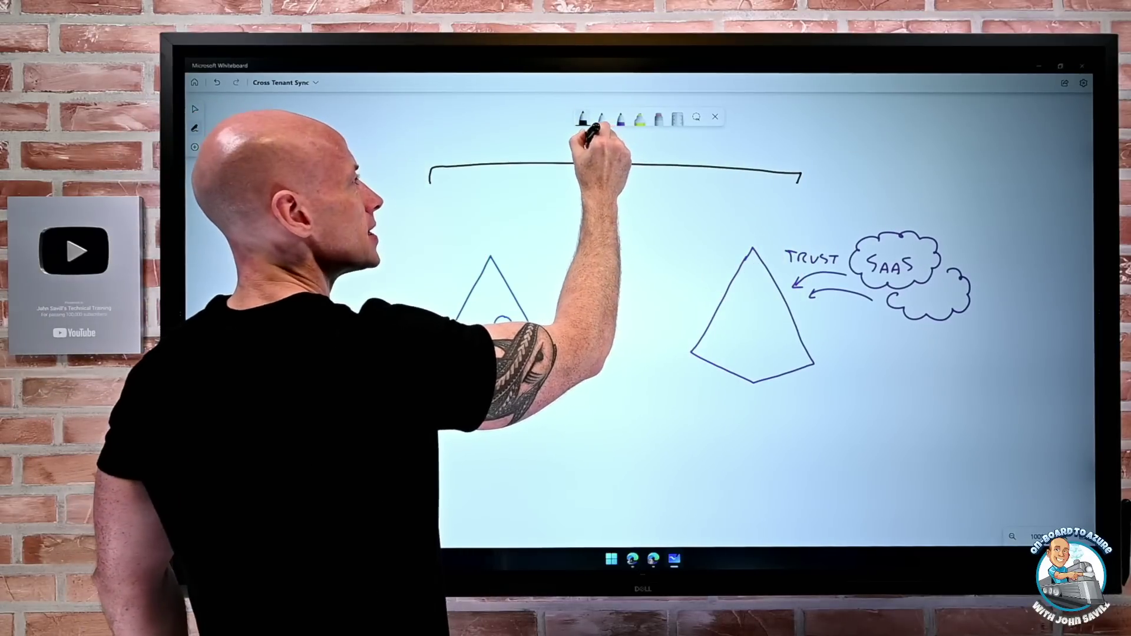
left_click_drag(595, 145, 634, 154)
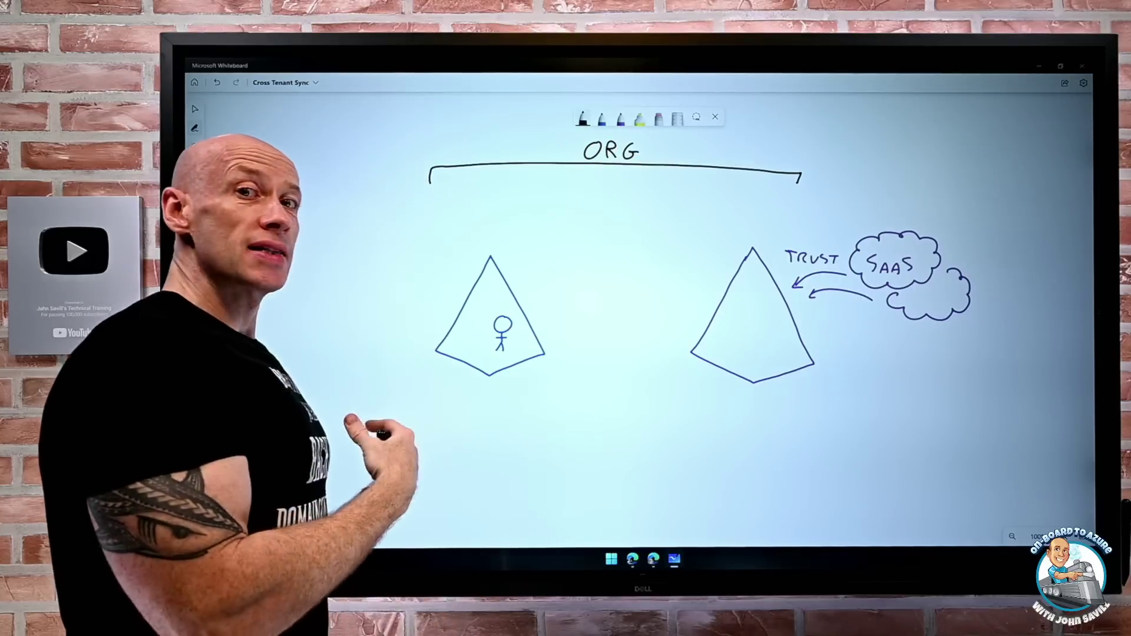
Step: Label the second pyramid SAVILLTECH.NET and the one containing the user ONBOARDTOAZURE.COM, writing each name underneath
left_click_drag(447, 442, 463, 418)
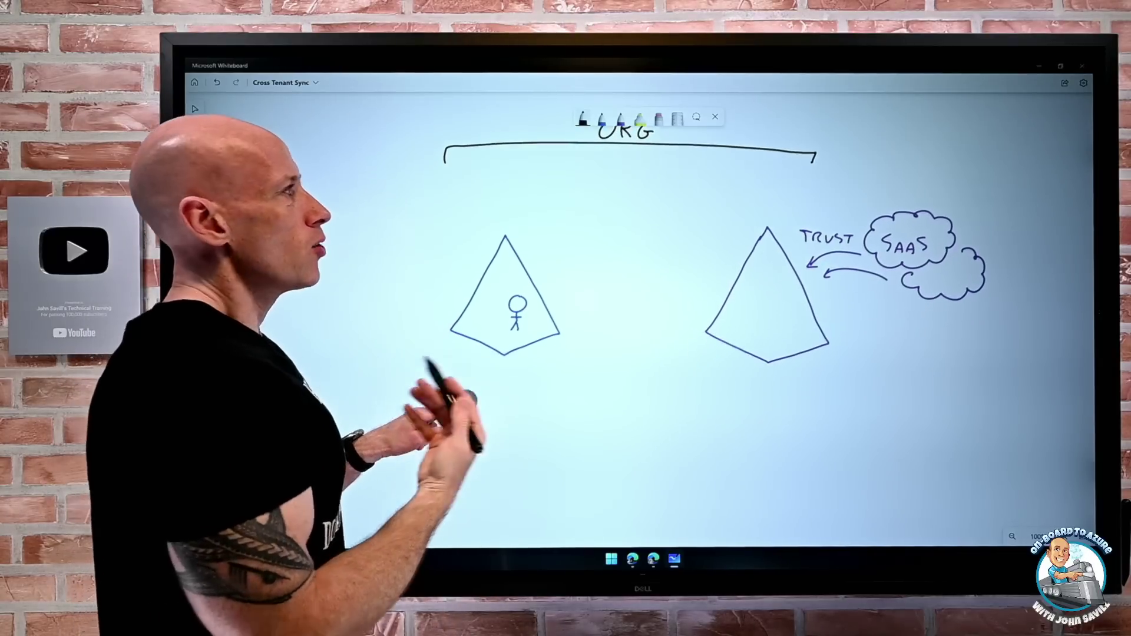
left_click(621, 118)
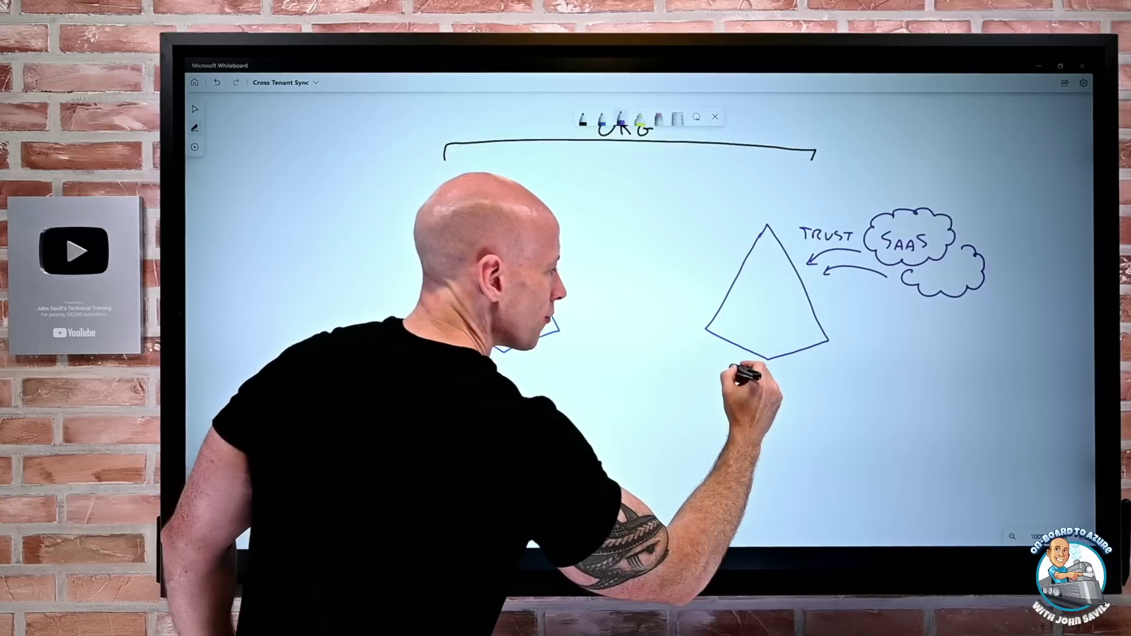
left_click_drag(725, 368, 861, 386)
left_click(601, 118)
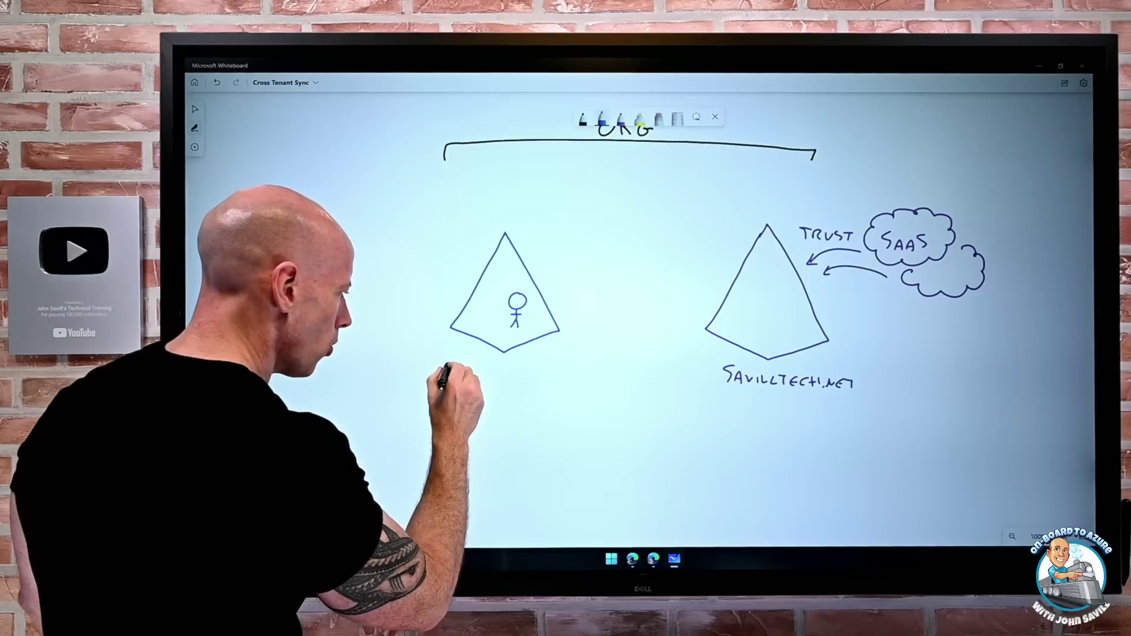
left_click_drag(450, 377, 464, 379)
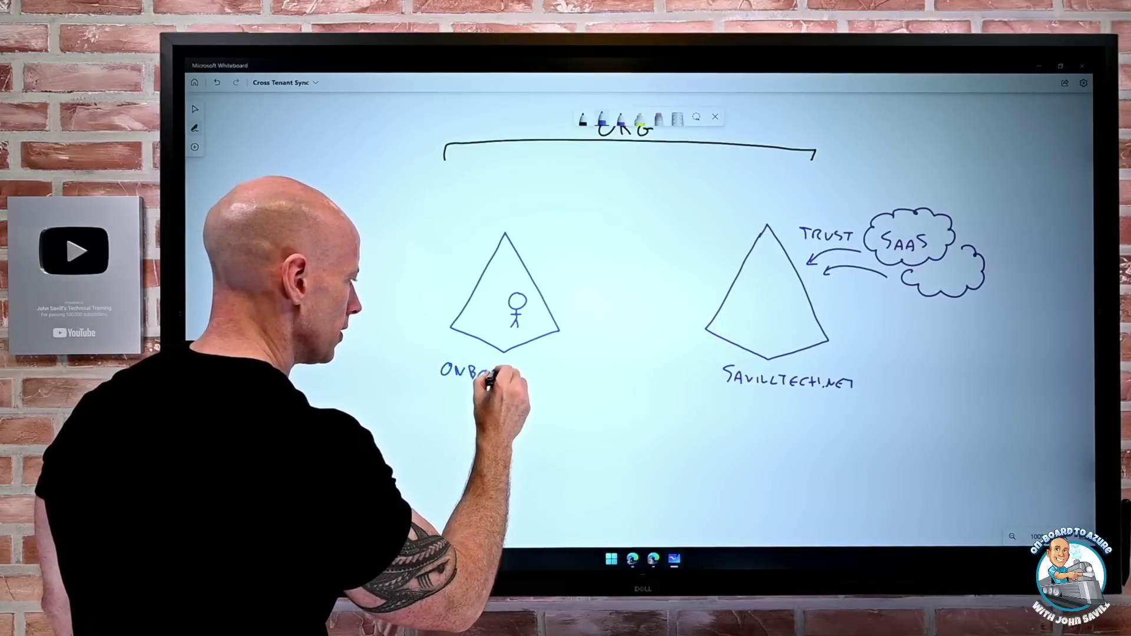
left_click_drag(509, 379, 617, 383)
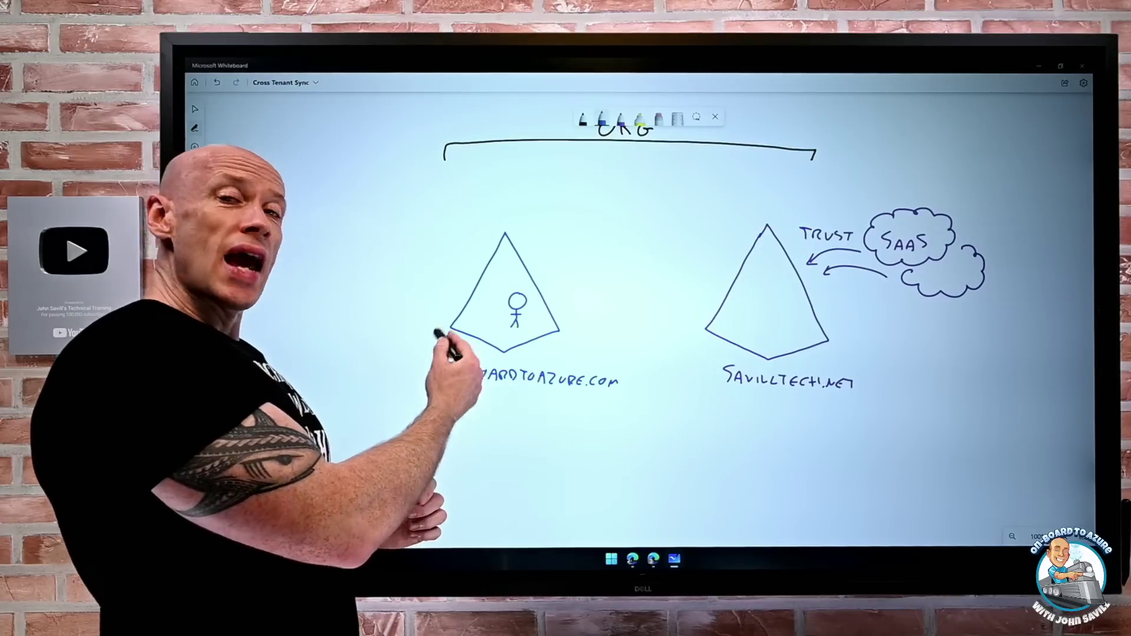
left_click_drag(517, 312, 513, 327)
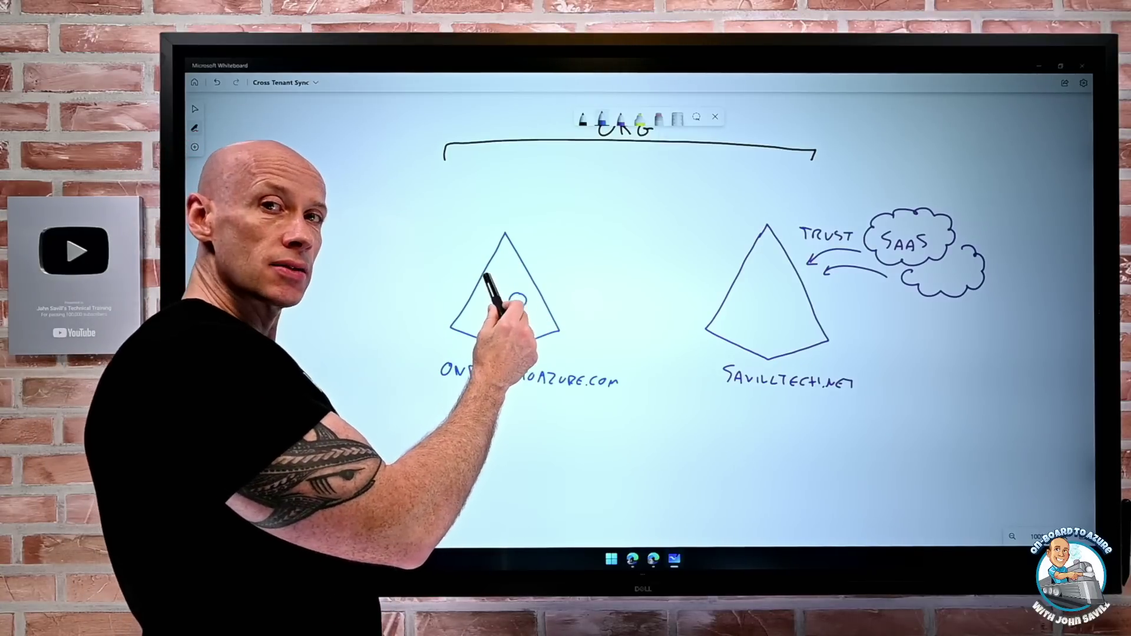
left_click_drag(517, 309, 517, 323)
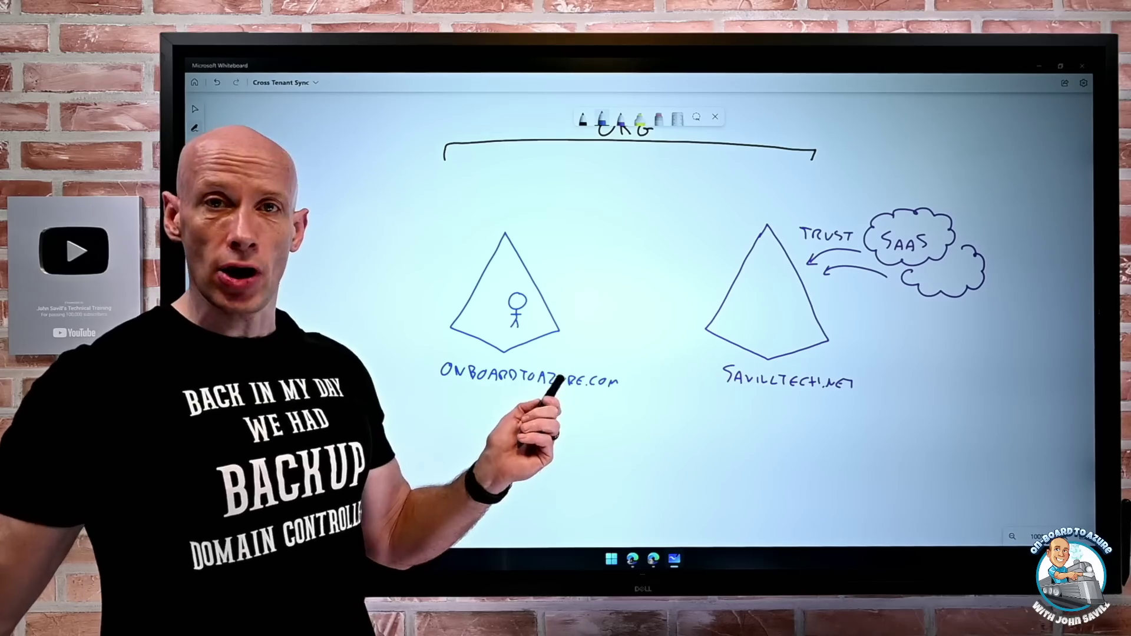
Step: Write RESOURCE above the savilltech.net pyramid and ACCOUNT above the onboardtoazure.com pyramid
left_click_drag(560, 439, 501, 450)
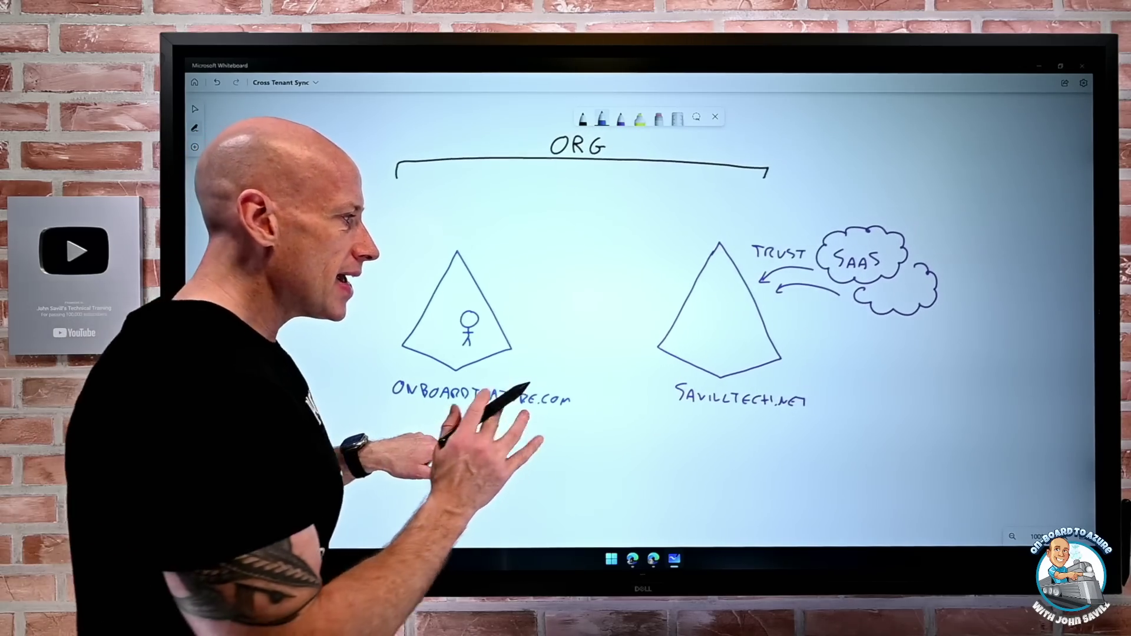
left_click(620, 118)
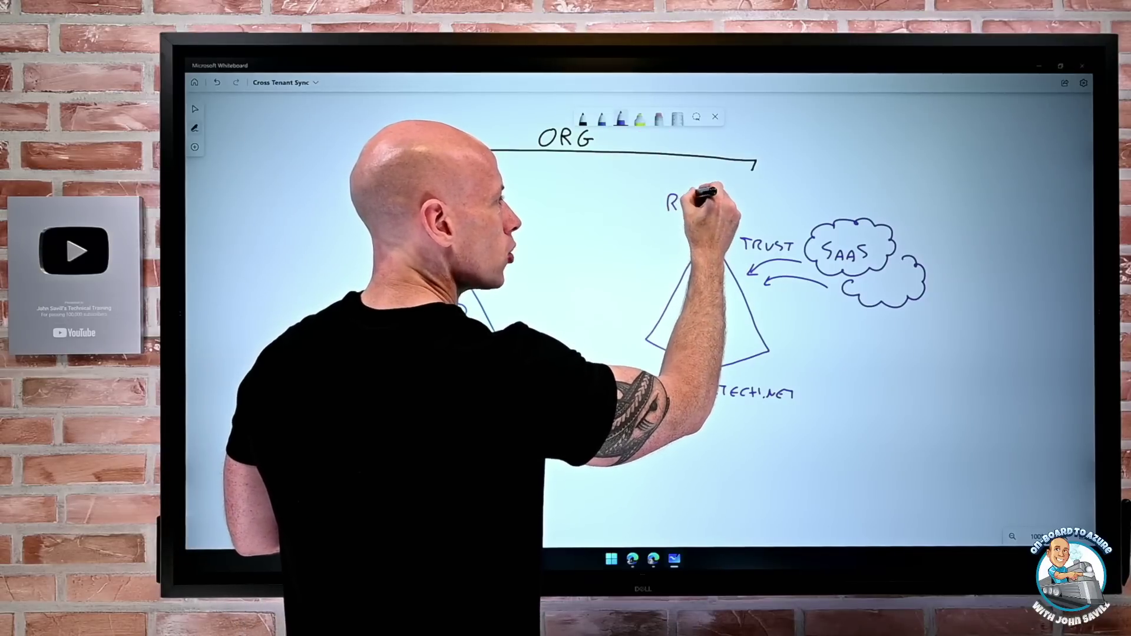
mouse_move(698, 203)
left_mouse_down()
mouse_move(734, 192)
mouse_move(769, 211)
left_mouse_up()
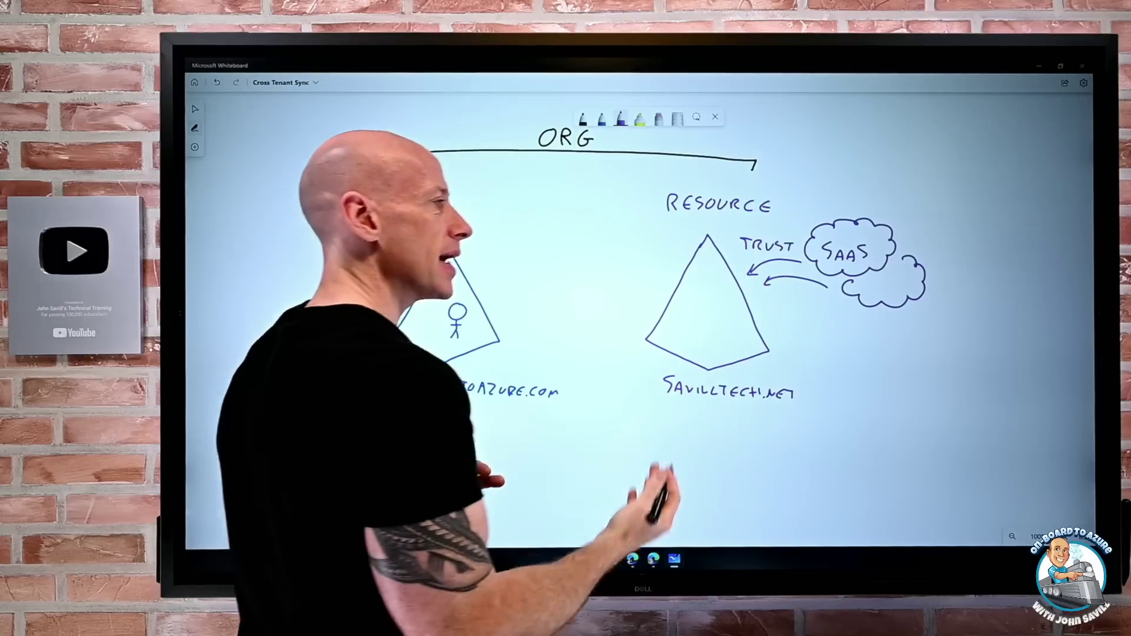
left_click_drag(395, 431, 482, 434)
left_click(601, 118)
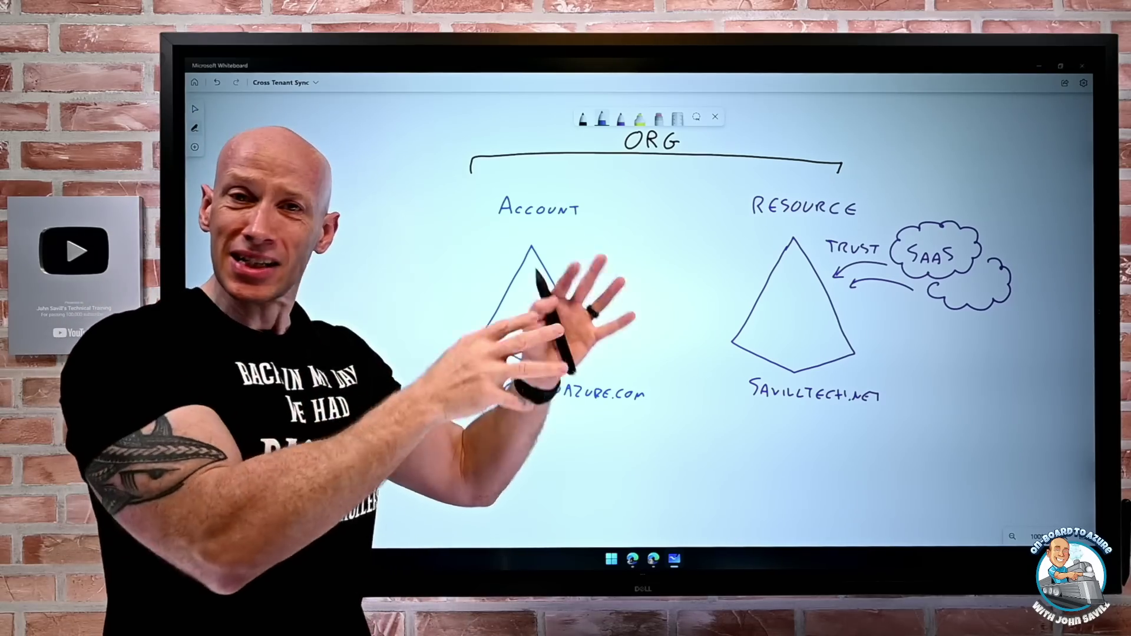
left_click_drag(543, 305, 542, 333)
left_click_drag(535, 328, 553, 326)
left_click_drag(537, 340, 546, 341)
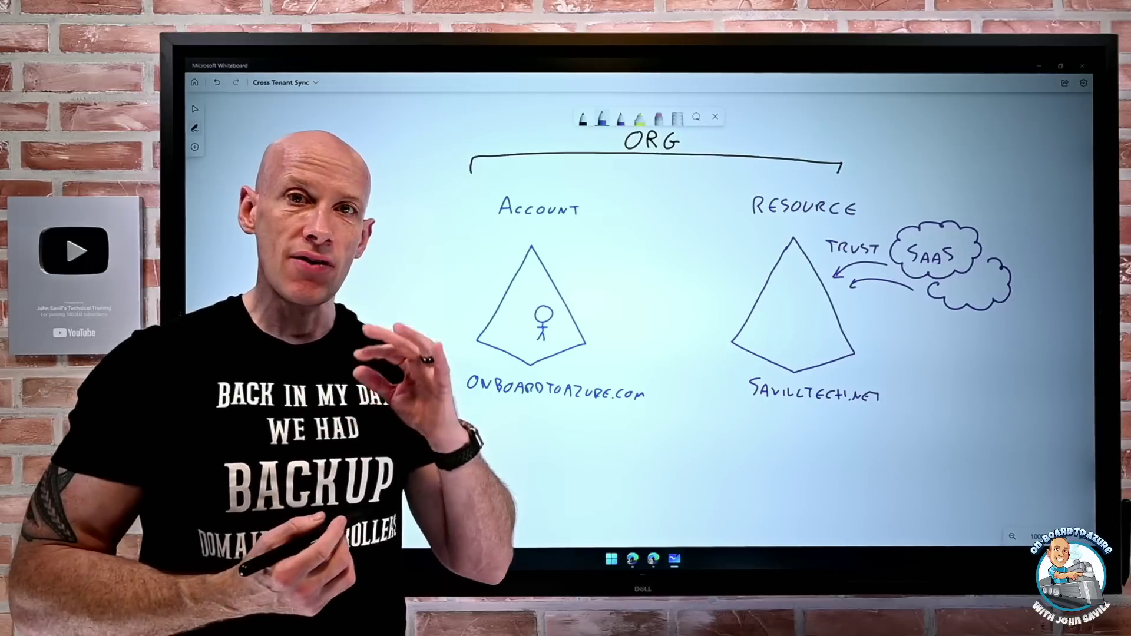
Step: Write the black heading CROSS TENANT ACCESS SETTINGS below the two tenant domain names
left_click_drag(544, 459, 518, 334)
left_click(583, 117)
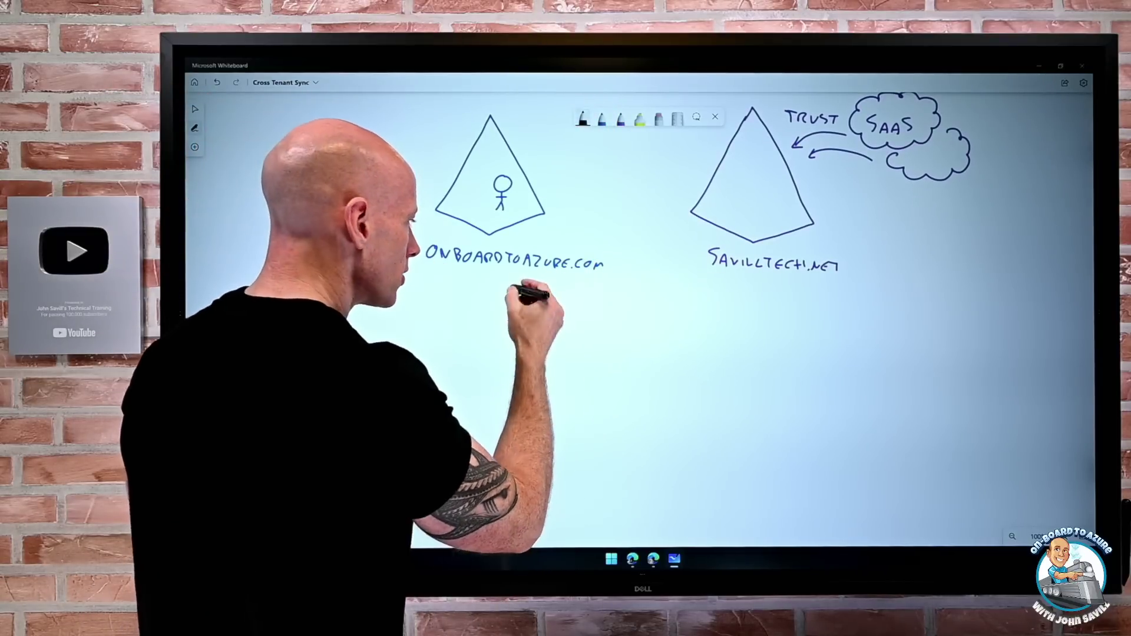
mouse_move(529, 290)
left_mouse_down()
mouse_move(522, 300)
mouse_move(566, 299)
left_mouse_up()
left_click_drag(575, 292, 765, 308)
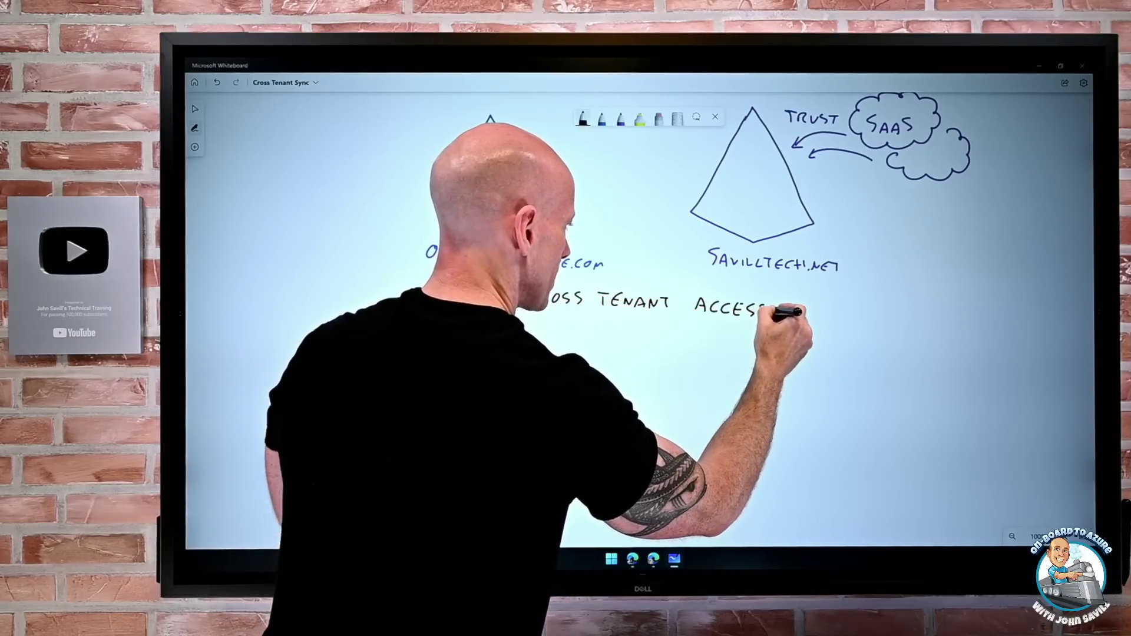
left_click_drag(707, 353, 641, 342)
left_click_drag(736, 294, 846, 304)
Step: Under the heading, write SAVILLTECH.NET on the account side and ONBOARDTOAZURE.COM on the resource side as partner organizations
left_click_drag(459, 424, 528, 445)
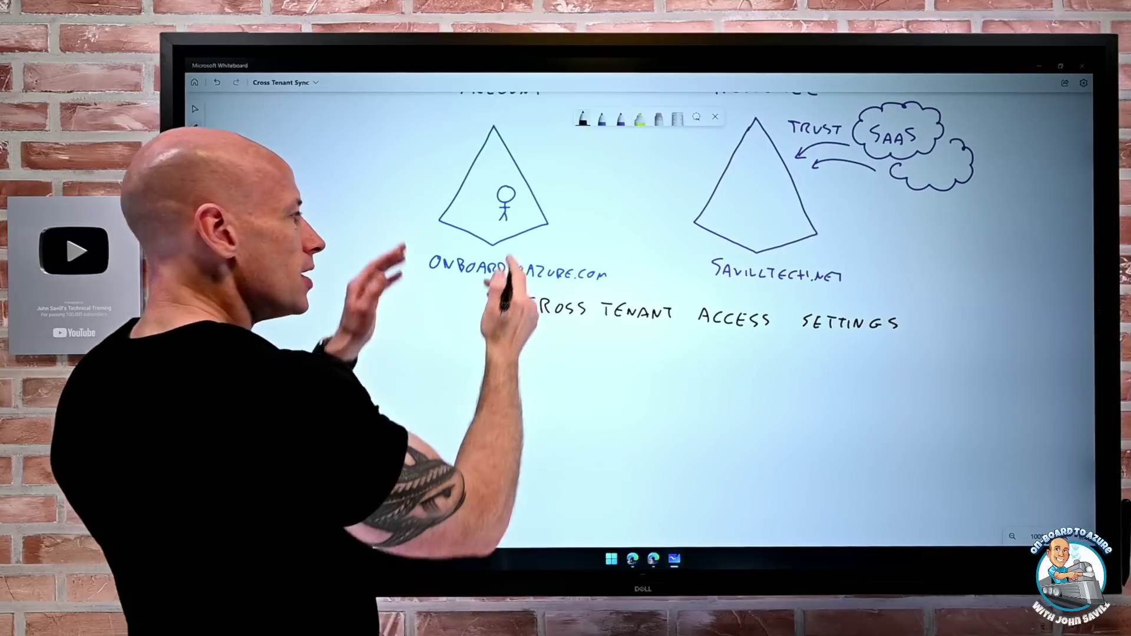
left_click(601, 118)
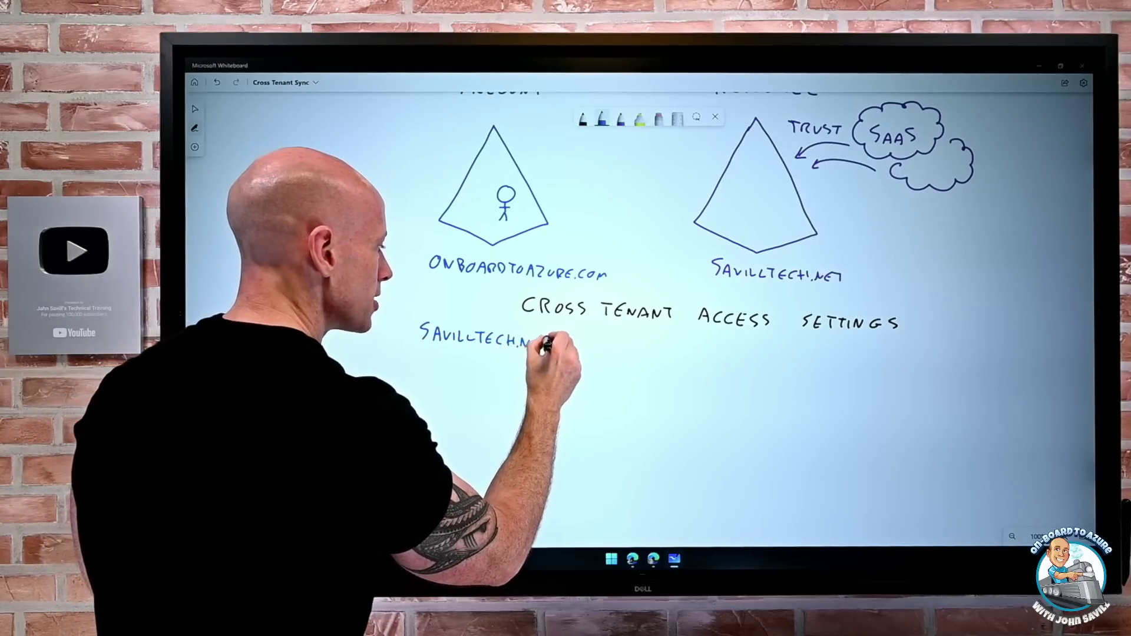
left_click_drag(681, 328, 618, 337)
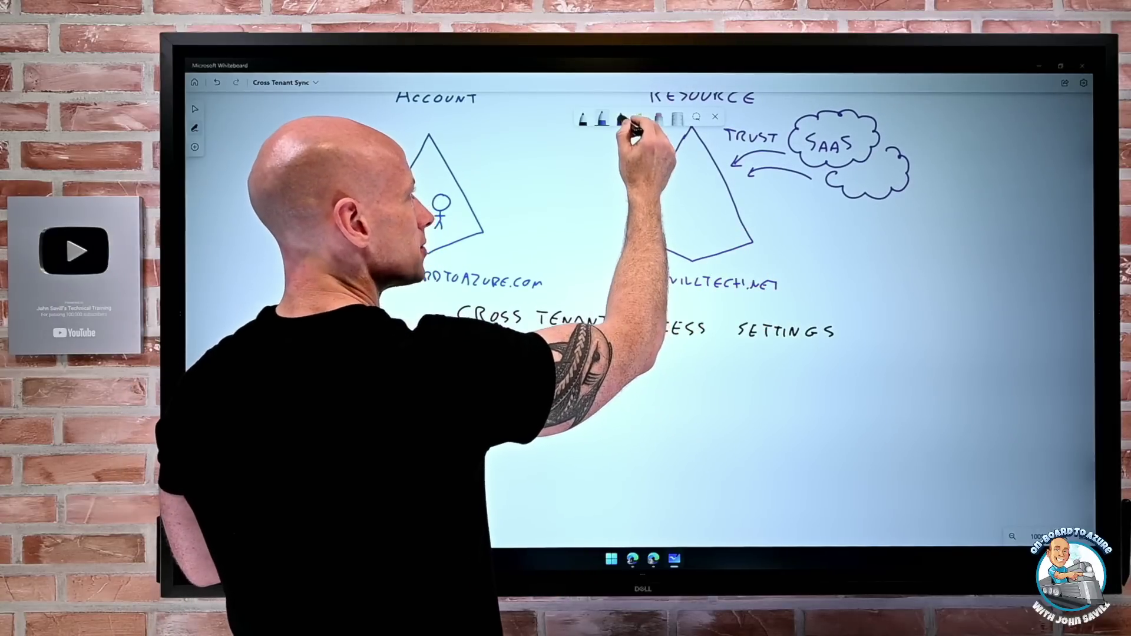
left_click(621, 118)
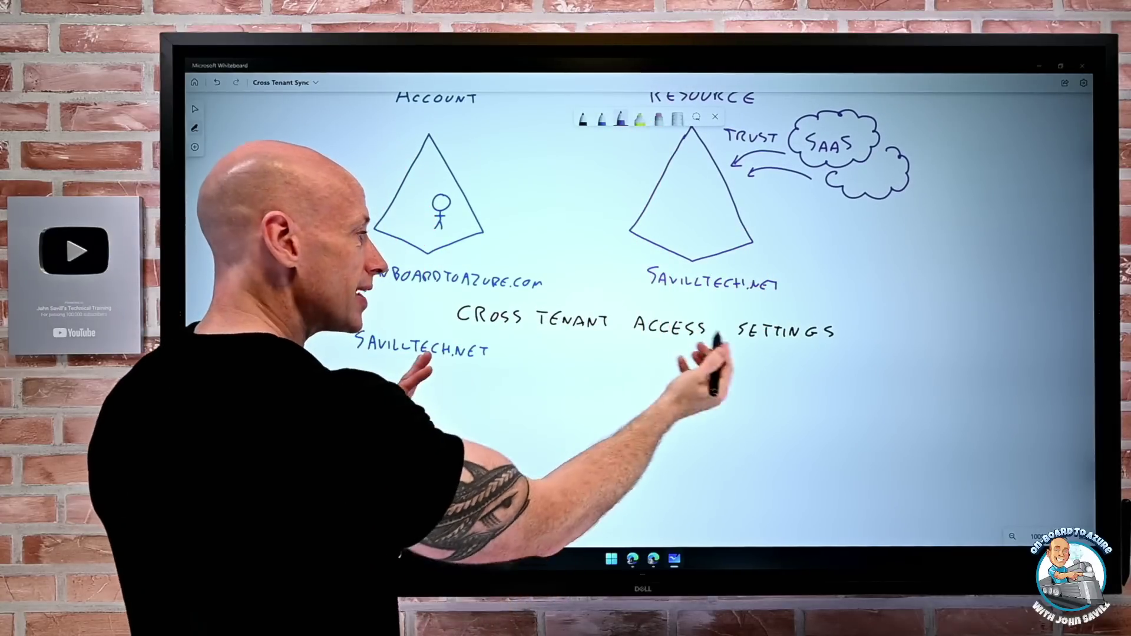
mouse_move(630, 348)
left_mouse_down()
mouse_move(650, 361)
mouse_move(824, 365)
left_mouse_up()
left_click(788, 366)
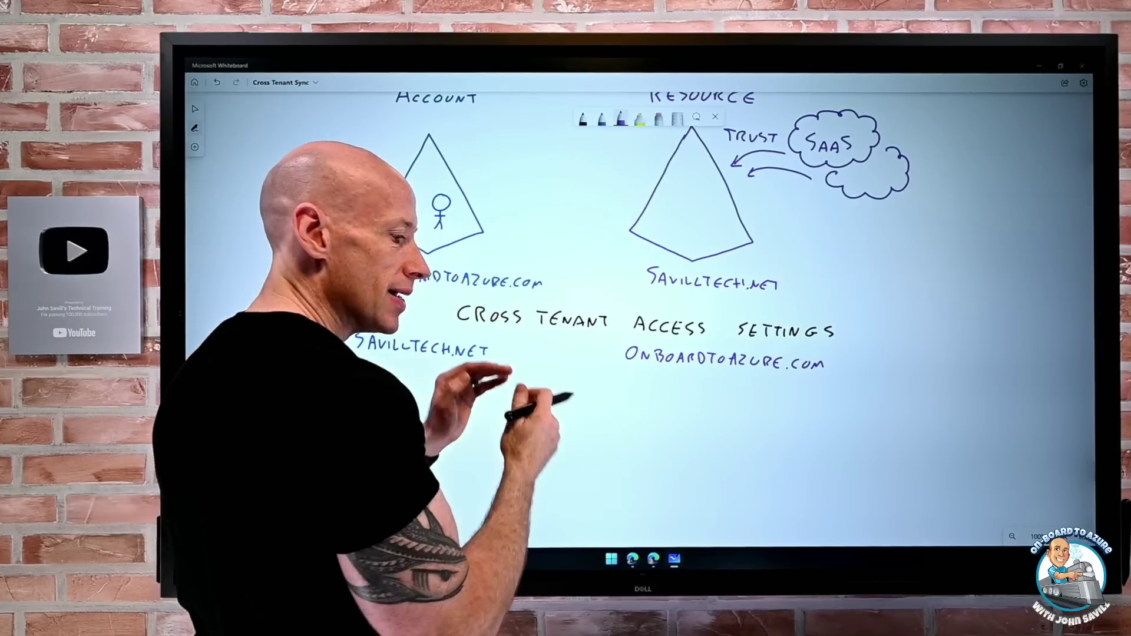
Step: Write INBOUND ACCESS beneath the resource side's partner entry and OUTBOUND ACCESS beneath the account side's partner entry
mouse_move(667, 371)
left_mouse_down()
mouse_move(668, 384)
mouse_move(824, 386)
left_mouse_up()
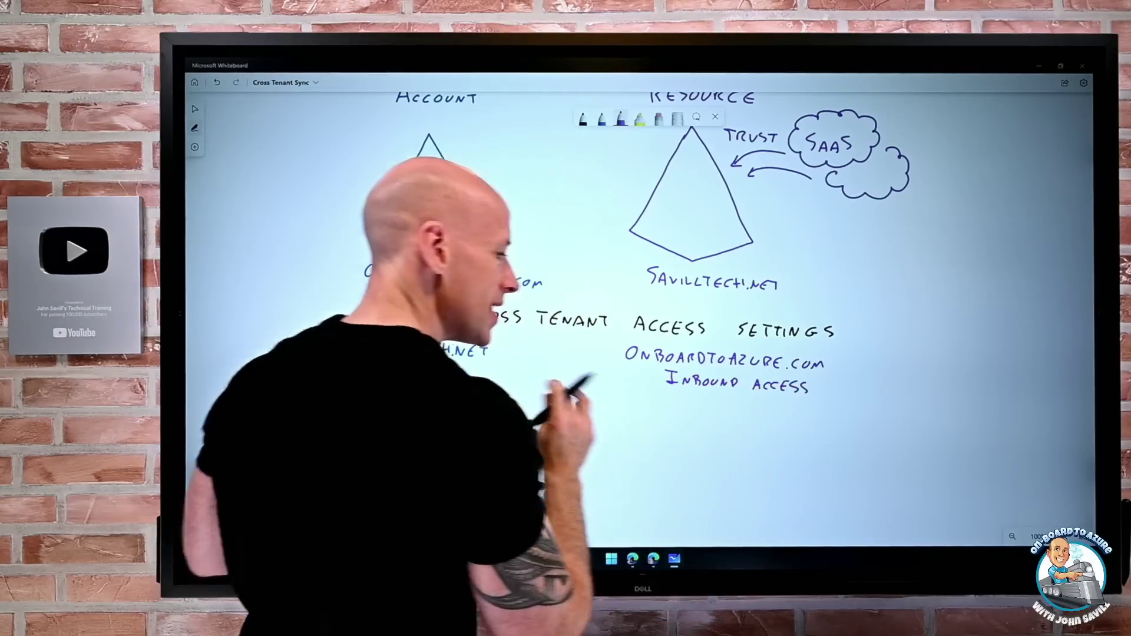
left_click_drag(413, 383, 497, 391)
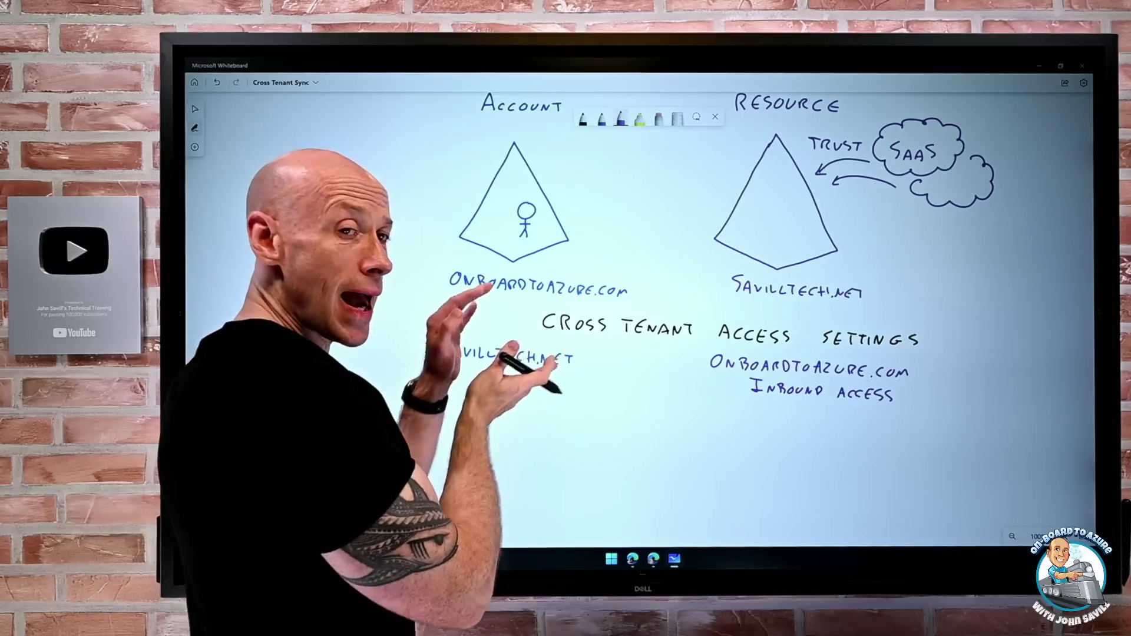
left_click(601, 118)
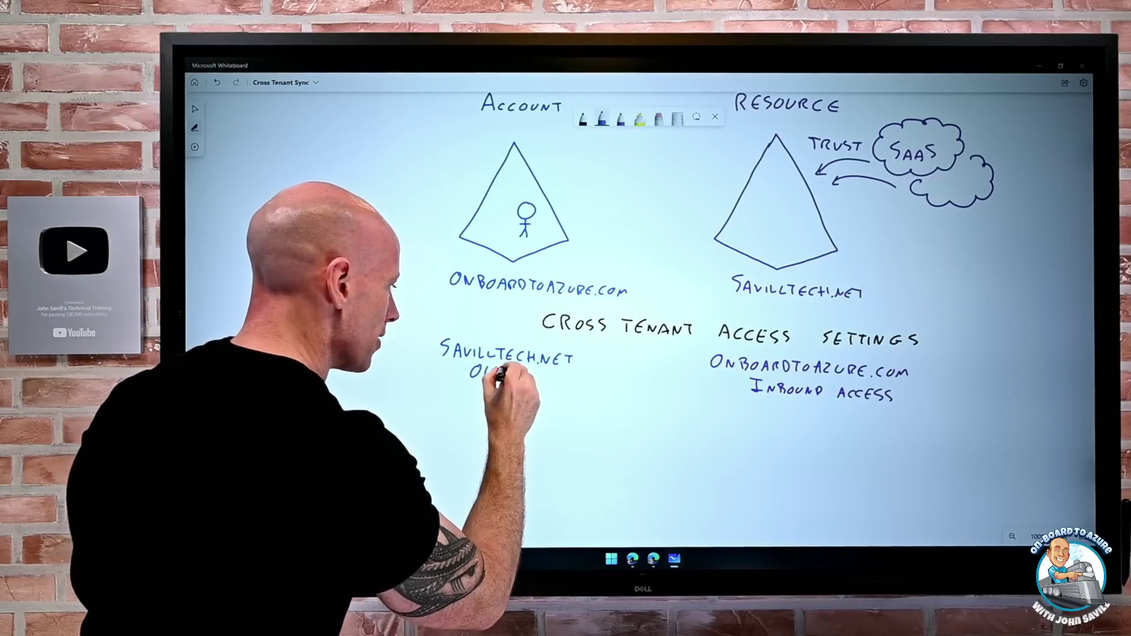
left_click_drag(521, 380, 619, 385)
left_click_drag(448, 412, 404, 419)
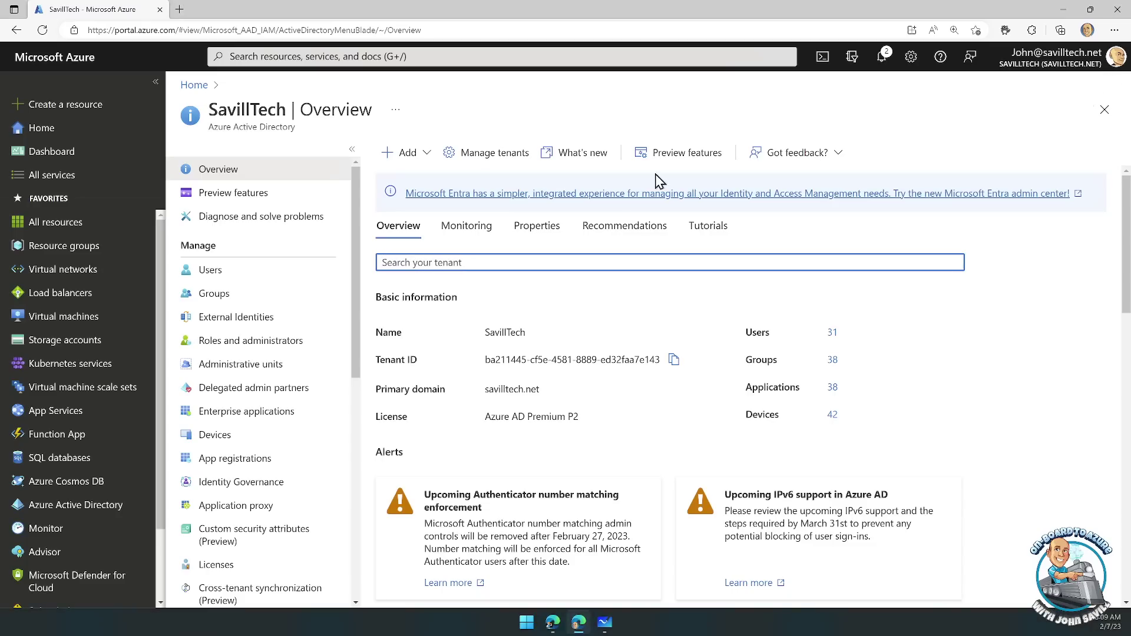
Step: In the Azure portal, open External Identities' cross-tenant access settings and view the inbound trust settings for onboardtoazure
left_click(248, 318)
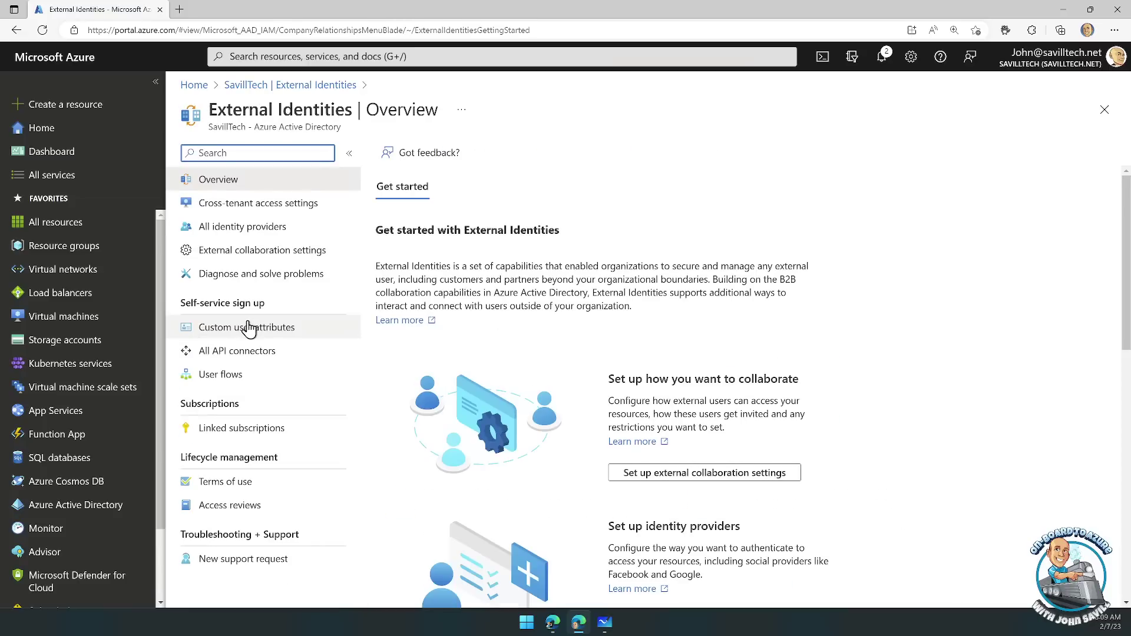
left_click(274, 215)
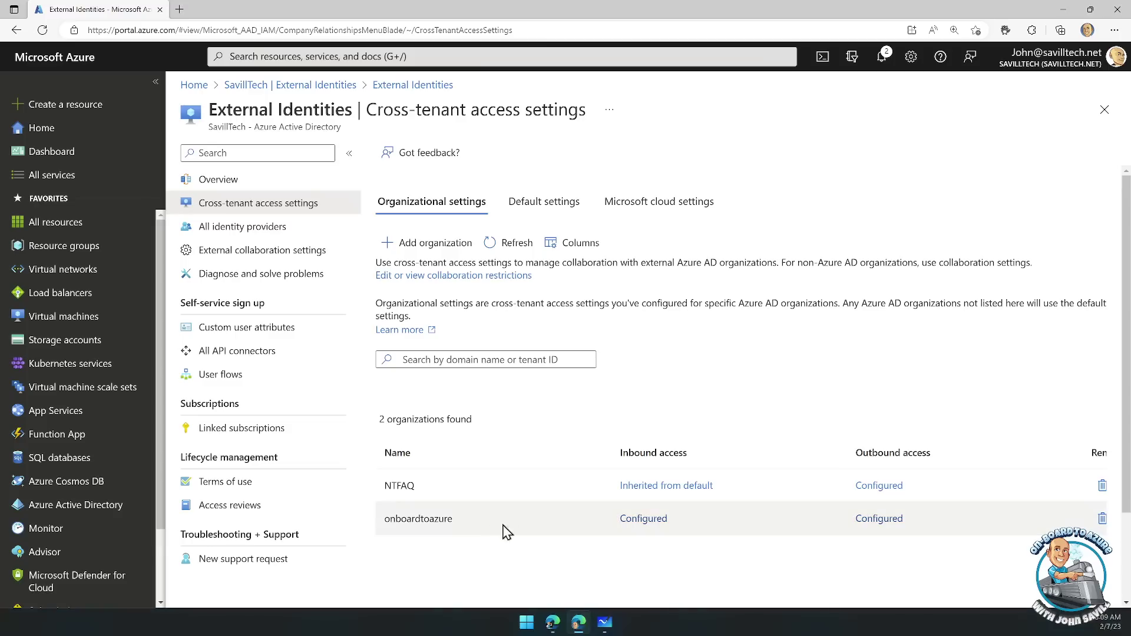
left_click(644, 519)
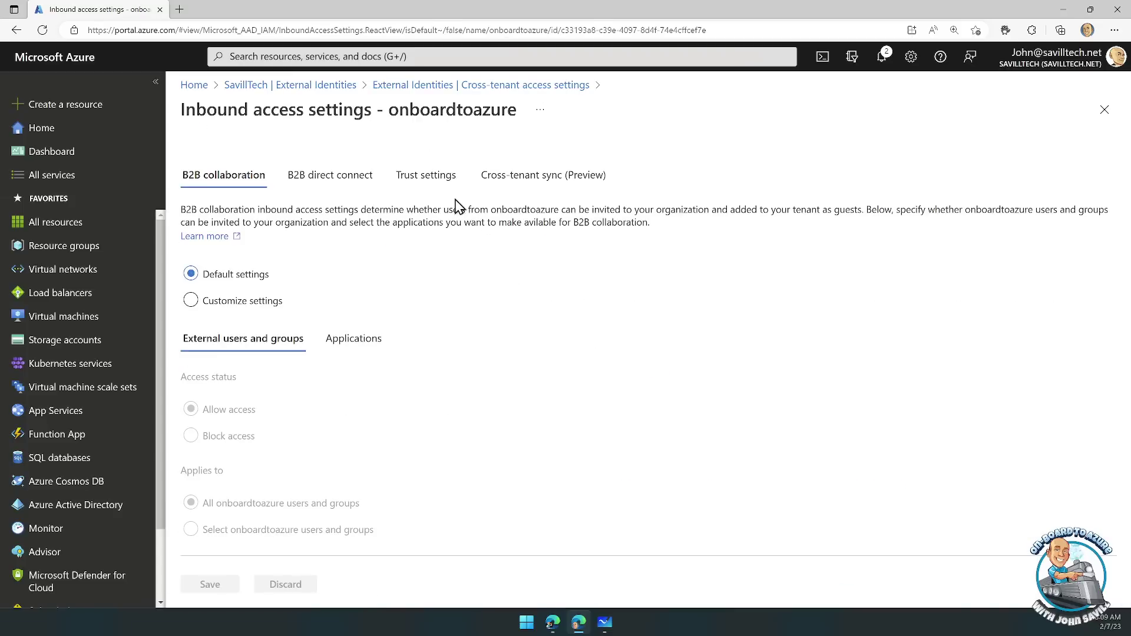
left_click(427, 176)
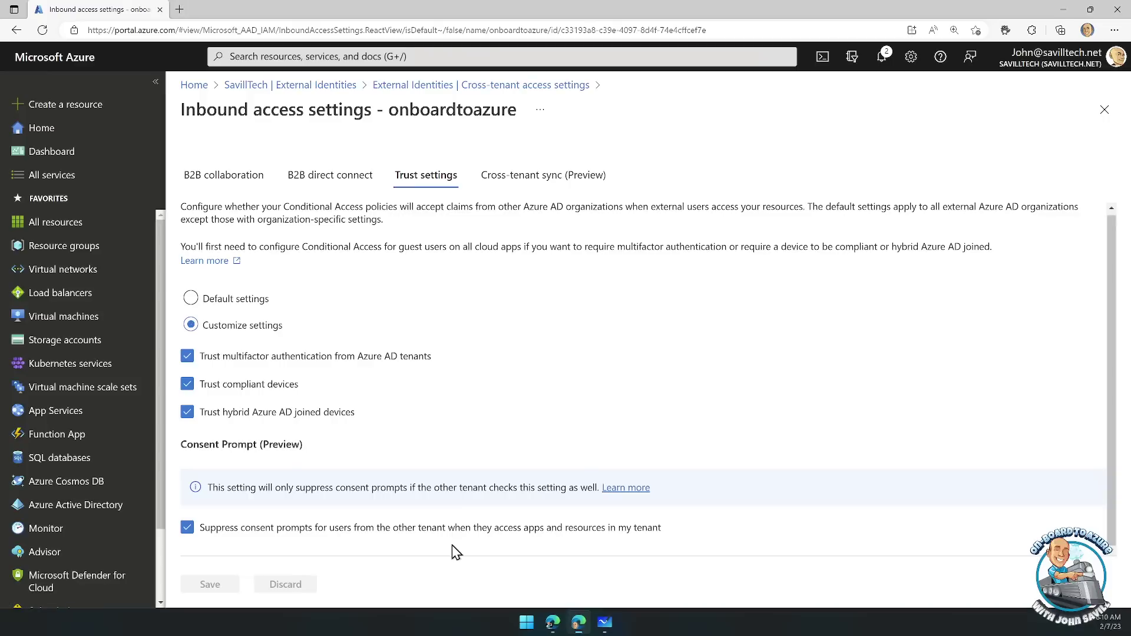
Step: View onboardtoazure's inbound cross-tenant sync settings, and on the whiteboard write TRUST and SUPPRESS CONSENT in purple beneath the resource side's INBOUND ACCESS
left_click(538, 180)
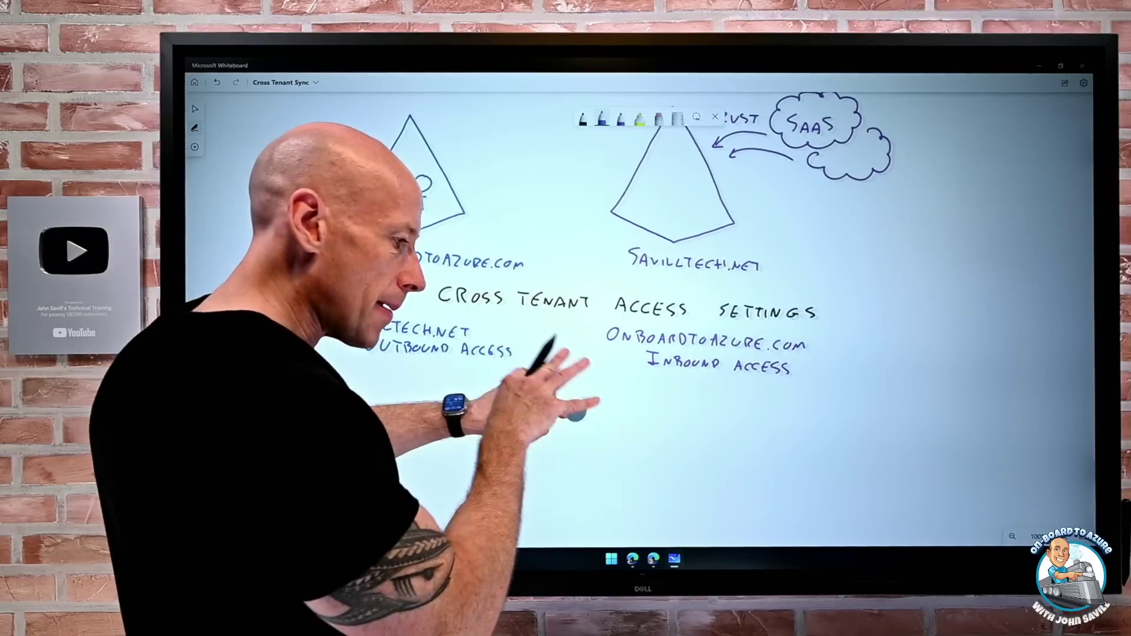
left_click_drag(576, 415, 488, 371)
left_click(620, 118)
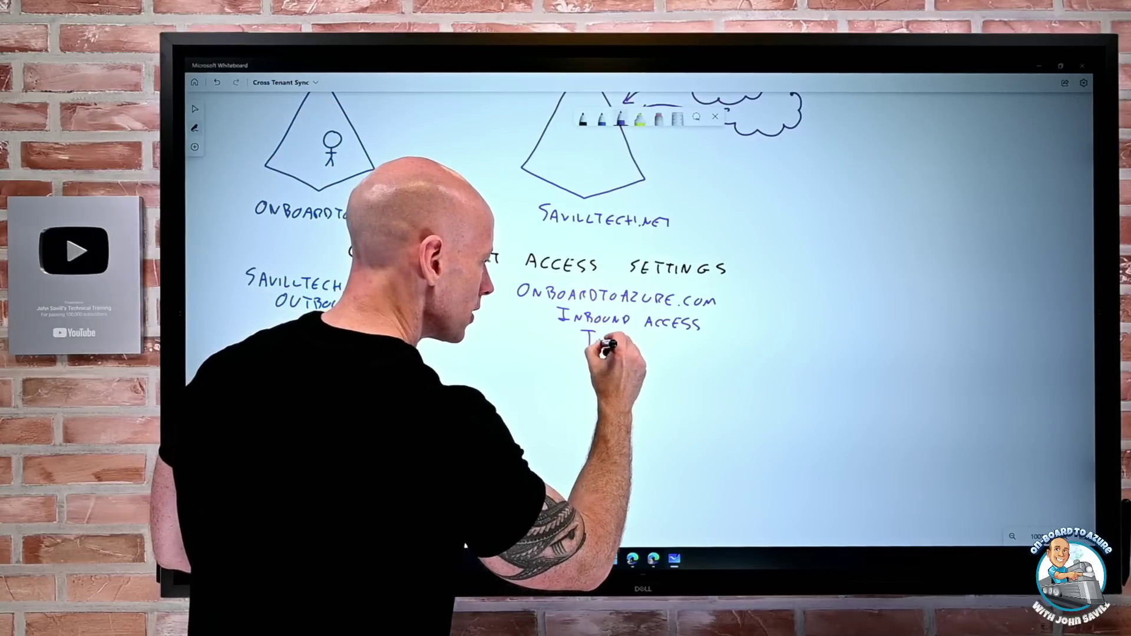
left_click_drag(623, 335, 634, 334)
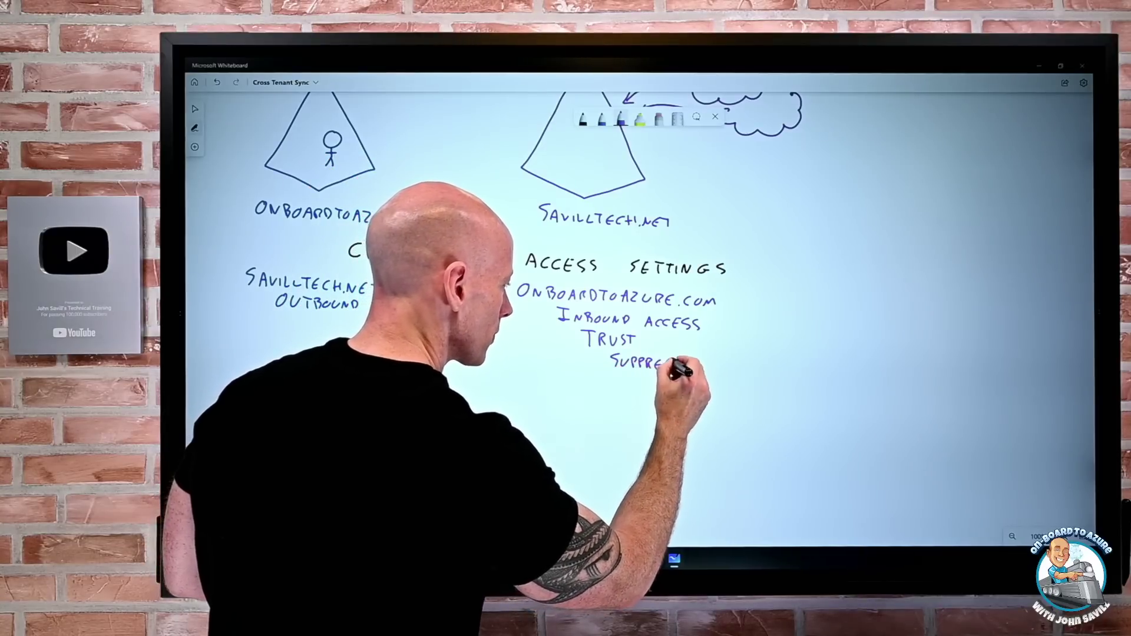
mouse_move(682, 365)
left_mouse_down()
mouse_move(770, 373)
mouse_move(759, 363)
left_mouse_up()
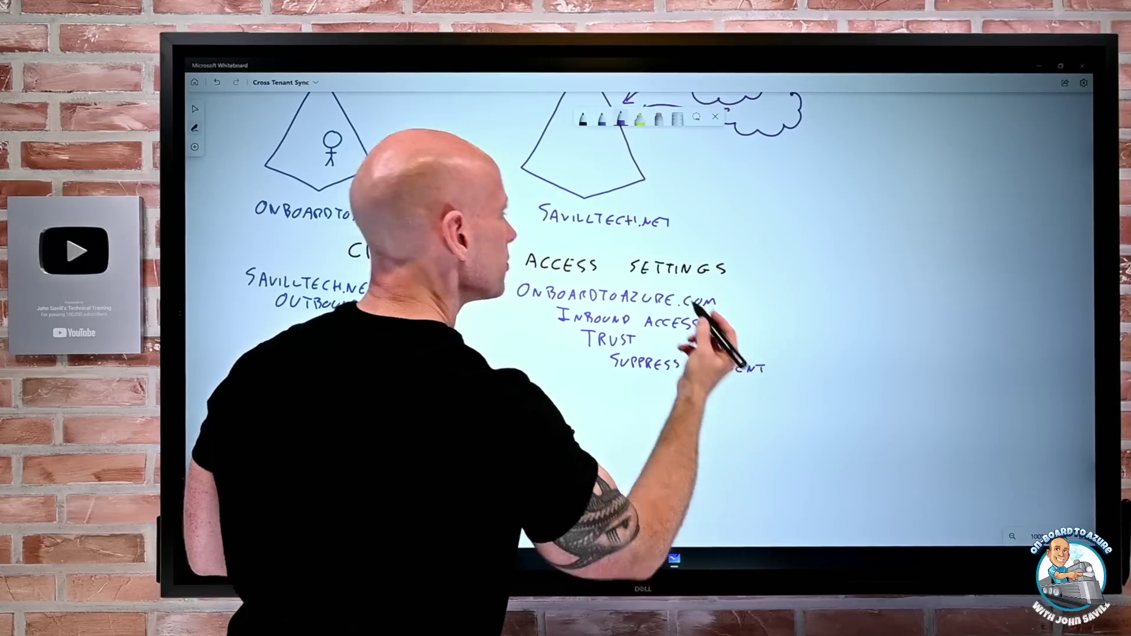
Step: Draw a green check mark in front of SUPPRESS CONSENT on the resource side
left_click(621, 119)
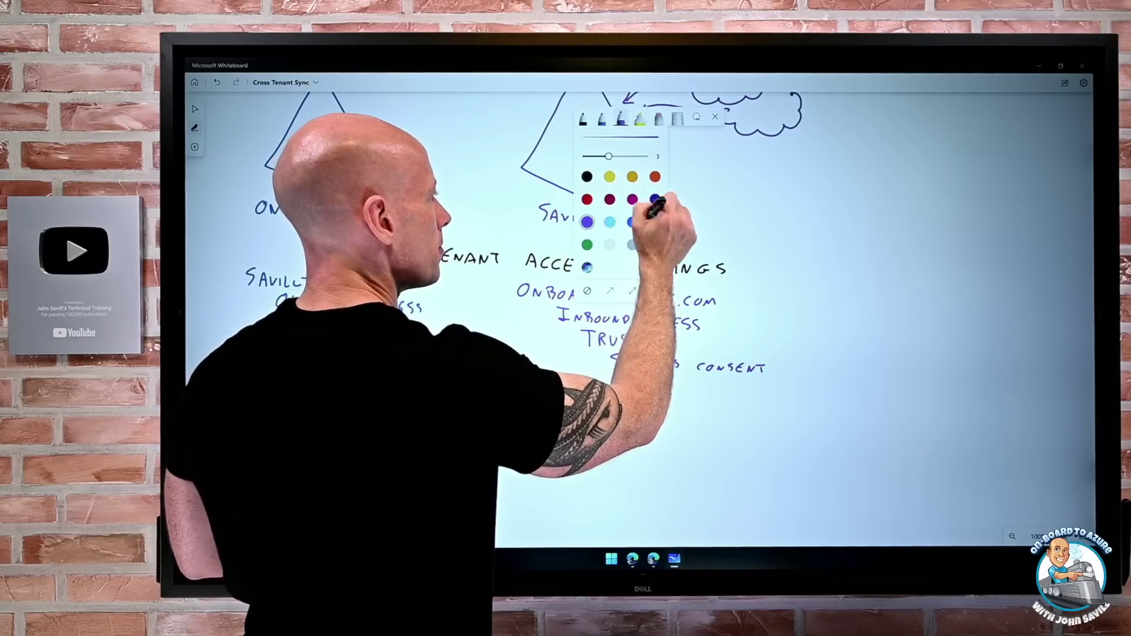
left_click(588, 245)
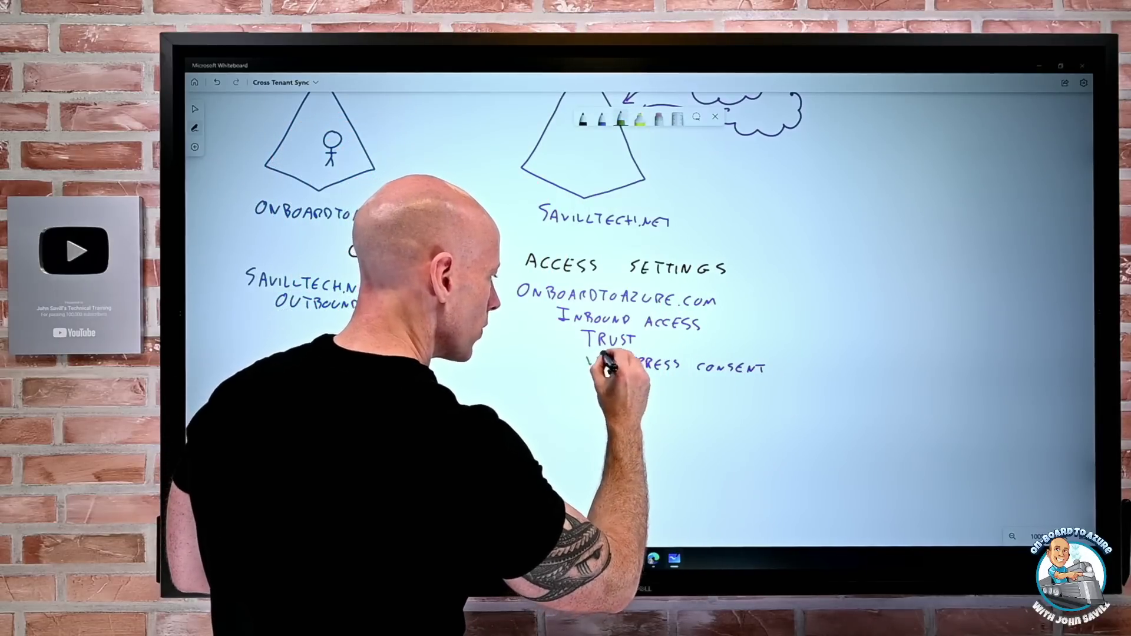
left_click_drag(605, 354, 613, 348)
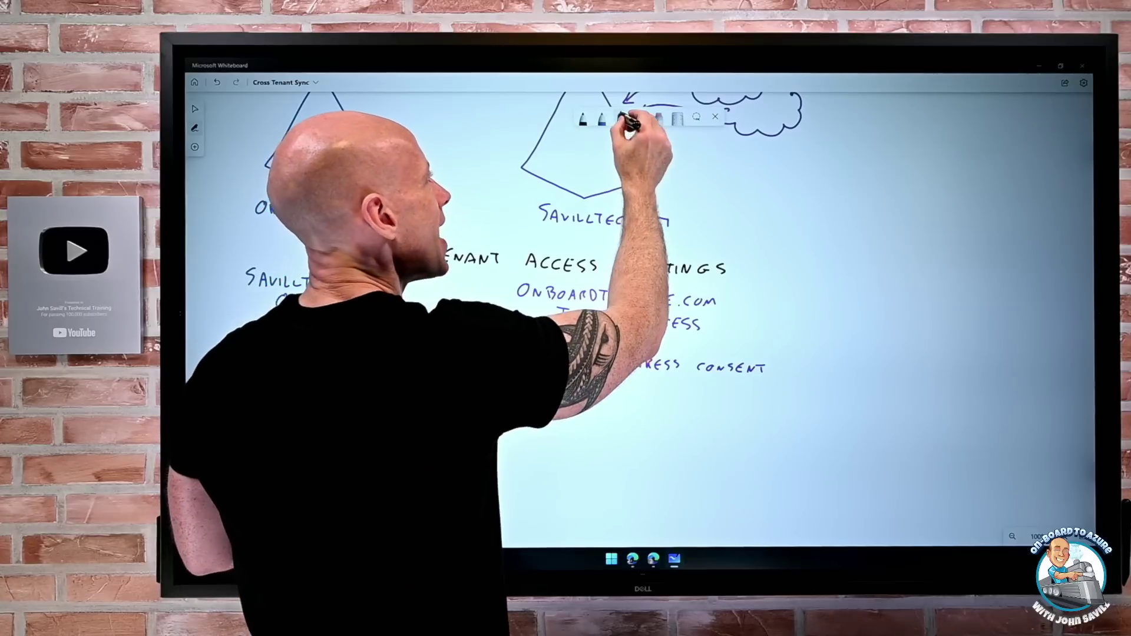
Step: Write CROSS TENANT SYNC and ALLOW SYNC INTO THIS TENANT in purple beneath the resource side's consent entry, with a green check mark beside the latter
left_click(621, 119)
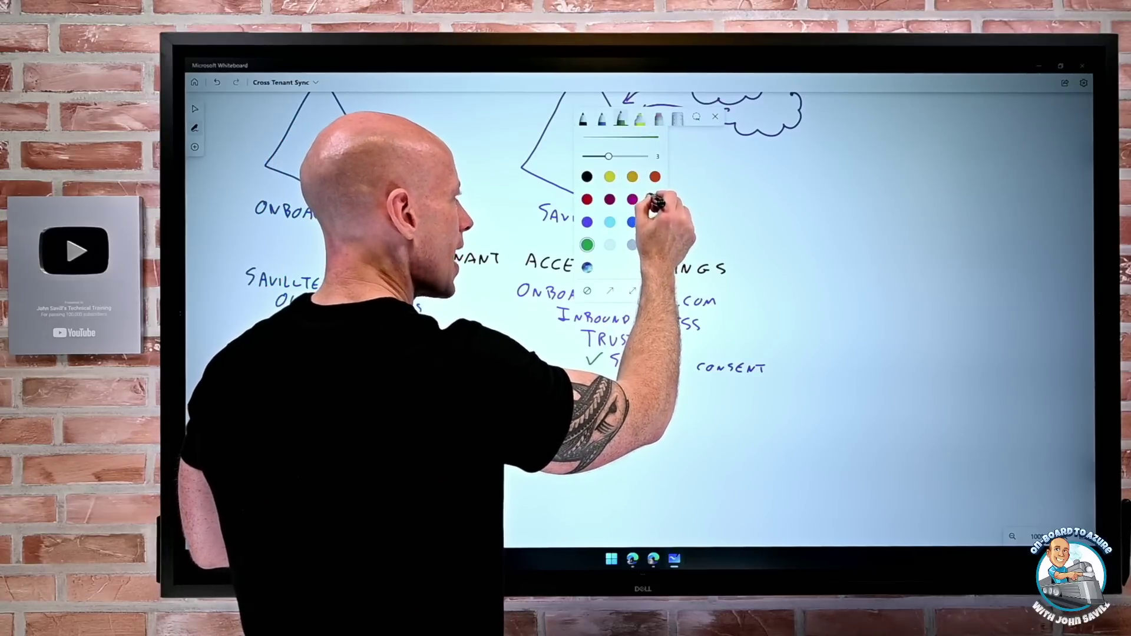
left_click(588, 222)
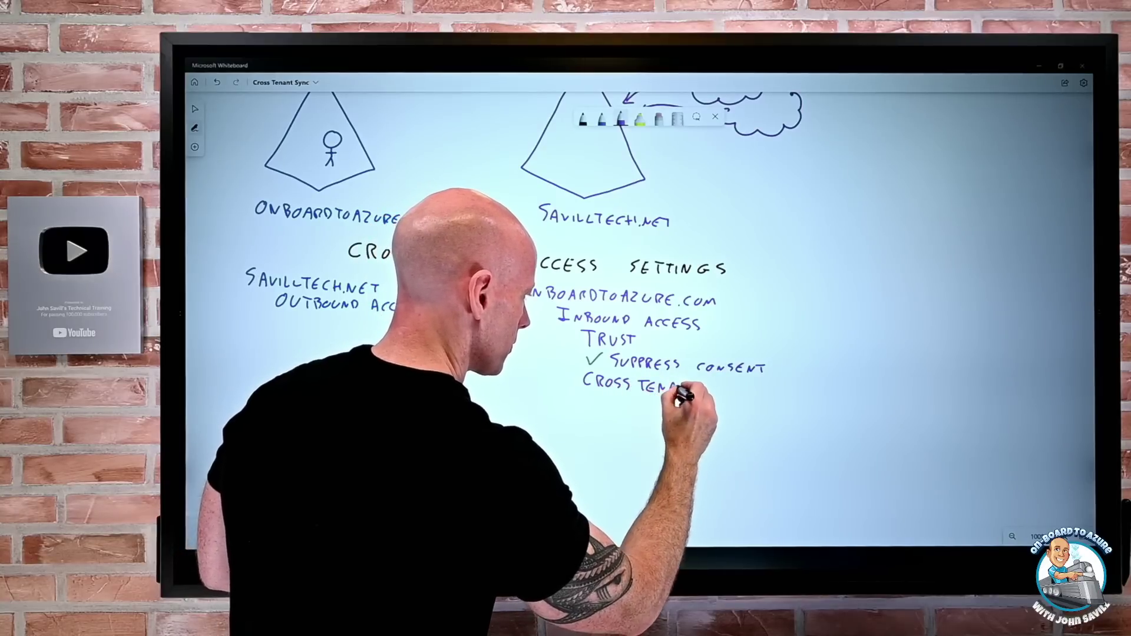
left_click_drag(700, 400, 747, 389)
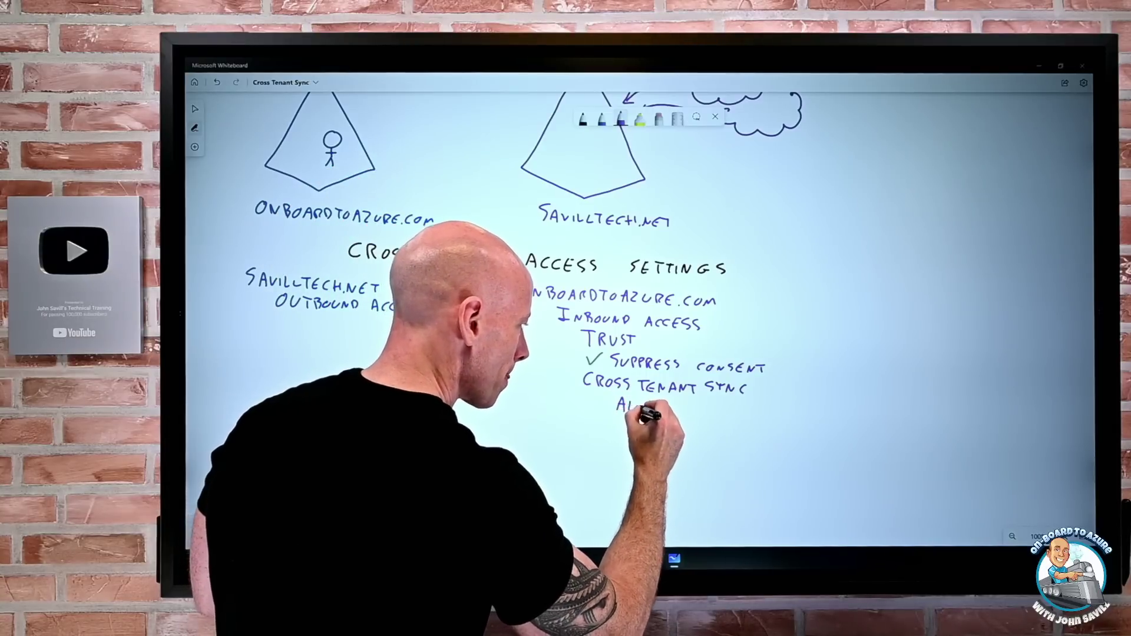
left_click_drag(680, 418, 882, 416)
left_click(620, 118)
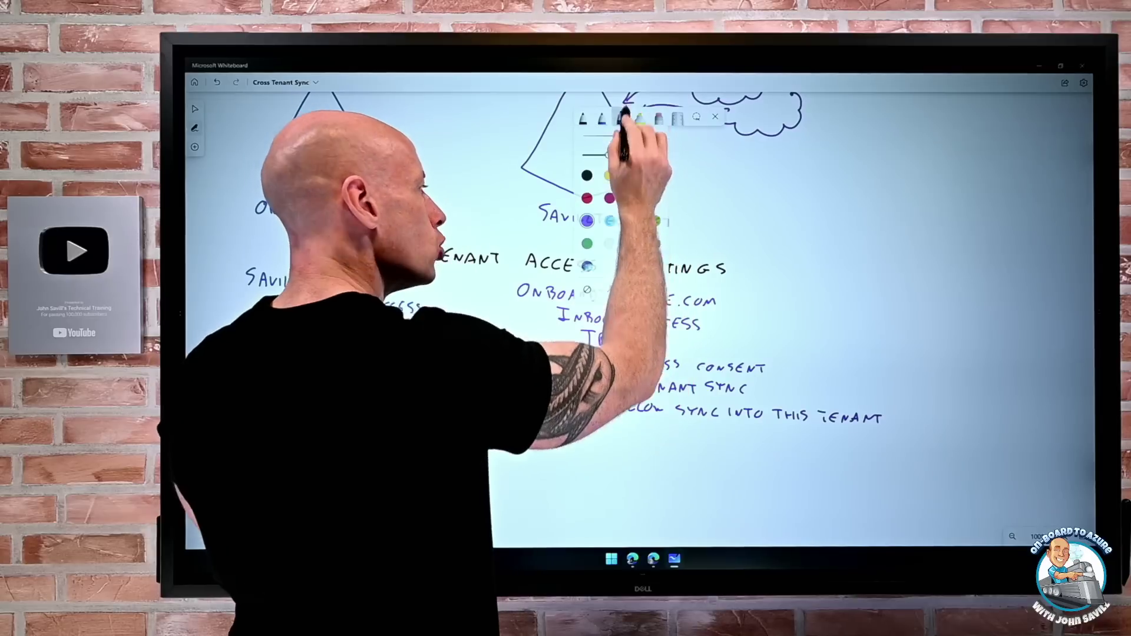
left_click_drag(588, 401, 604, 394)
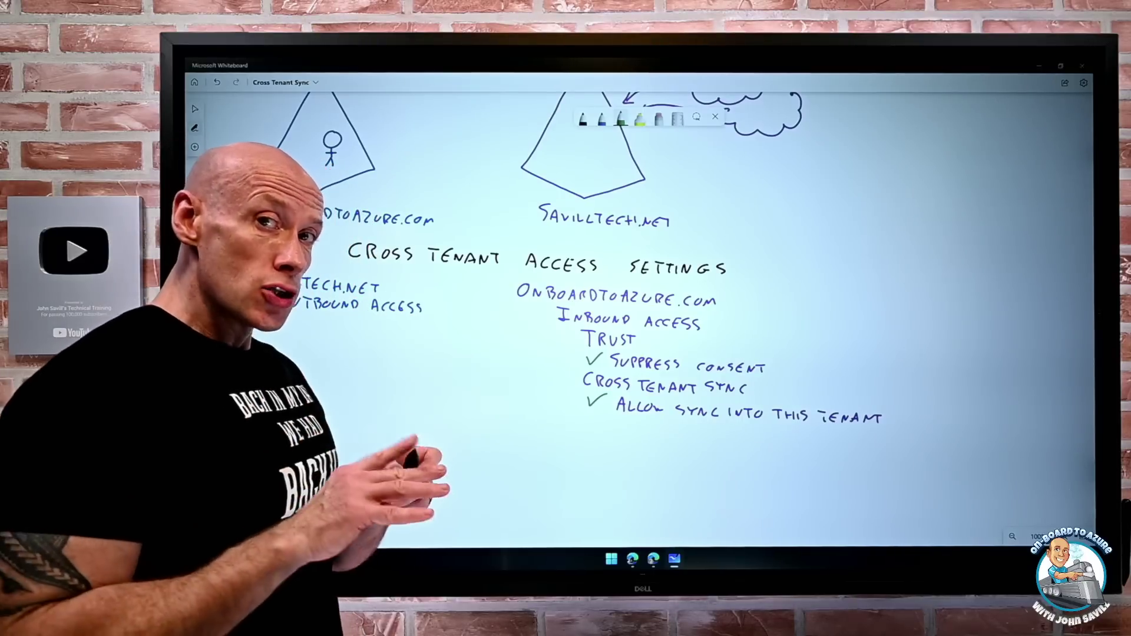
Step: Draw a black double-line arrow from the account tenant to the resource tenant and label it PUSH
left_click_drag(365, 398, 485, 478)
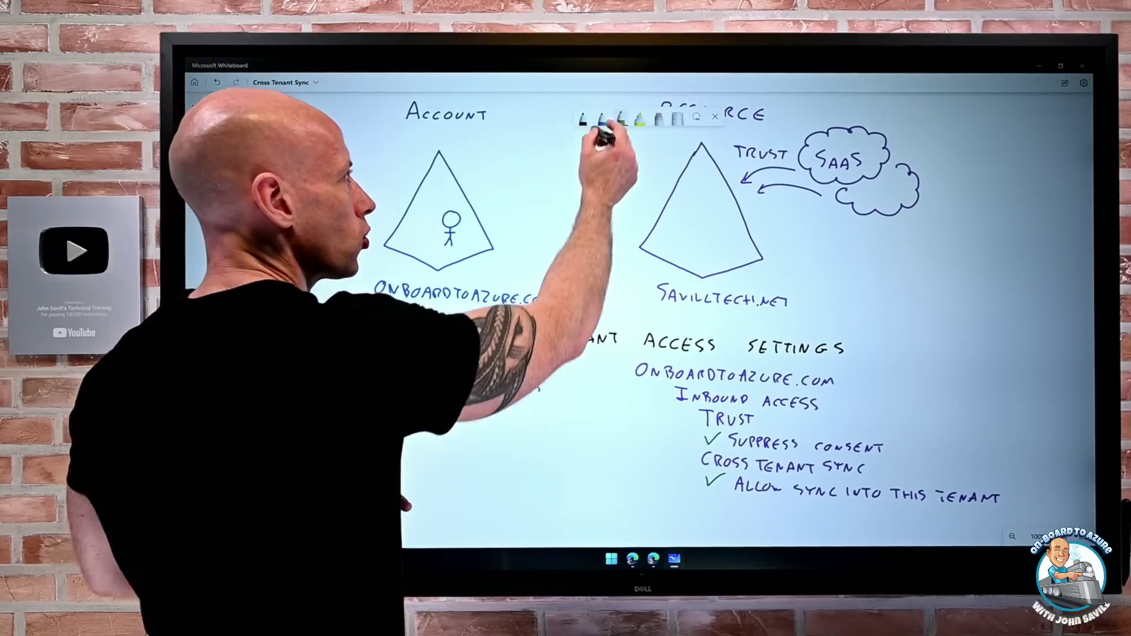
left_click(583, 120)
left_click_drag(480, 325, 480, 338)
left_click_drag(485, 339, 498, 337)
left_click_drag(505, 327, 504, 328)
left_click_drag(519, 325, 511, 338)
left_click_drag(532, 325, 524, 339)
mouse_move(511, 190)
left_mouse_down()
mouse_move(588, 191)
mouse_move(569, 202)
mouse_move(589, 202)
left_mouse_up()
mouse_move(589, 190)
left_mouse_down()
mouse_move(605, 194)
mouse_move(596, 206)
mouse_move(539, 232)
left_mouse_up()
left_click_drag(539, 217, 582, 232)
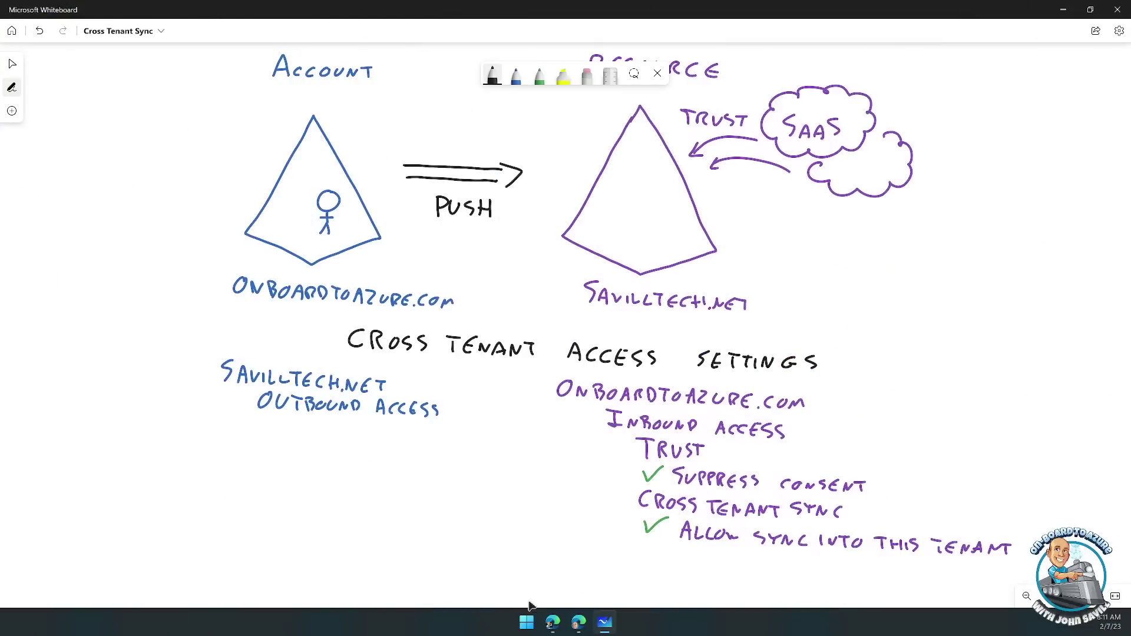
Step: In the onboardtoazure tenant's Azure portal, open External Identities' cross-tenant access settings and view the outbound trust settings for SavillTech
left_click(552, 623)
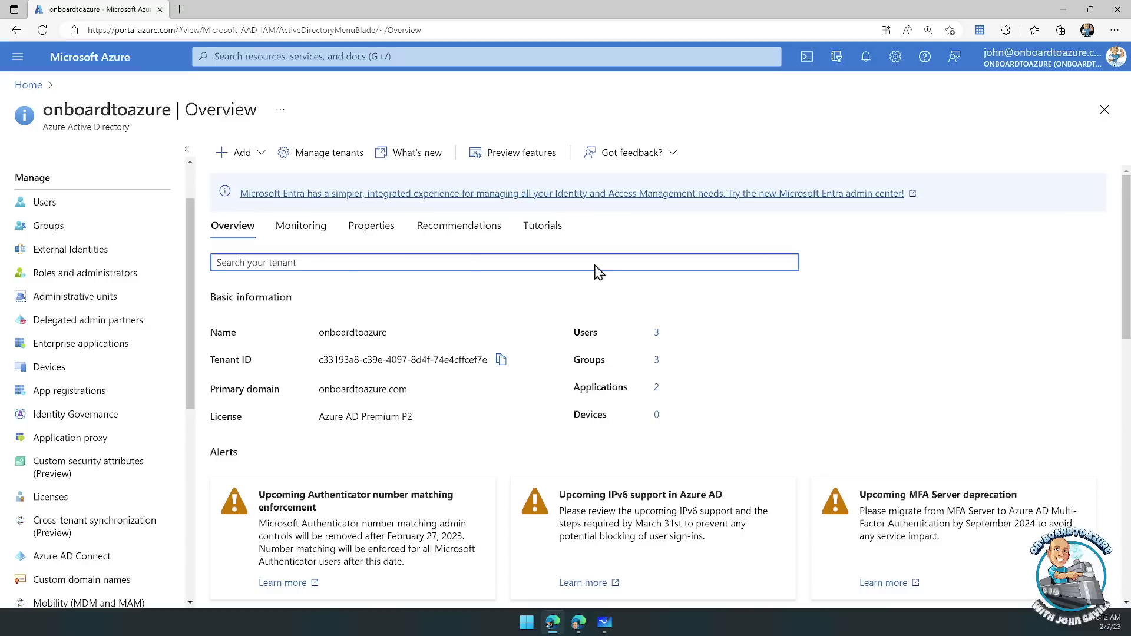
left_click(104, 252)
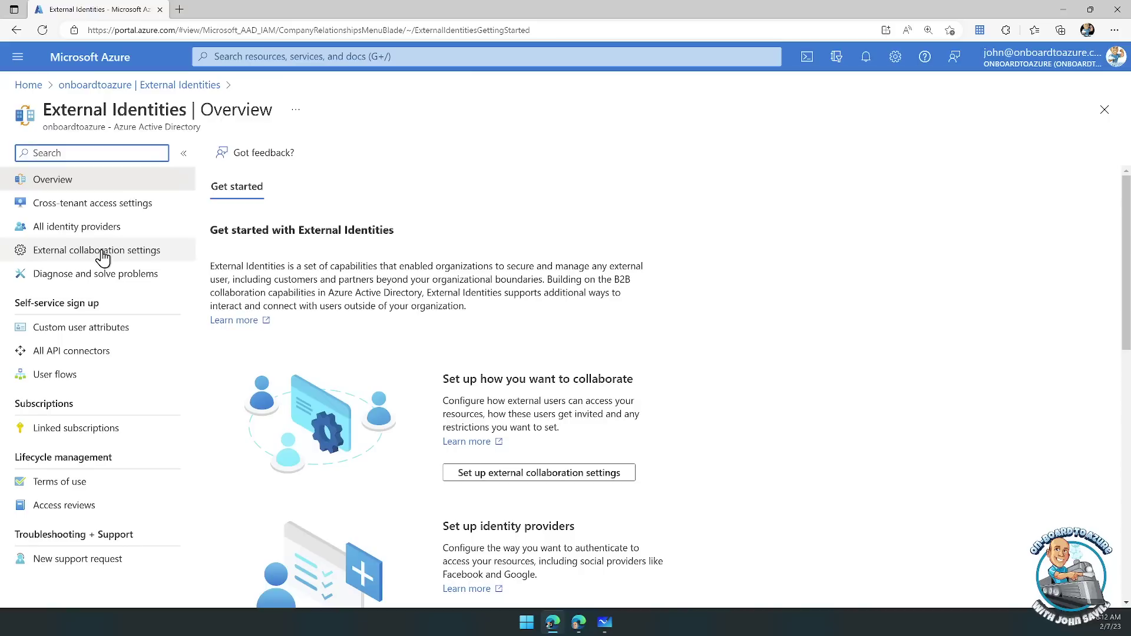
left_click(110, 207)
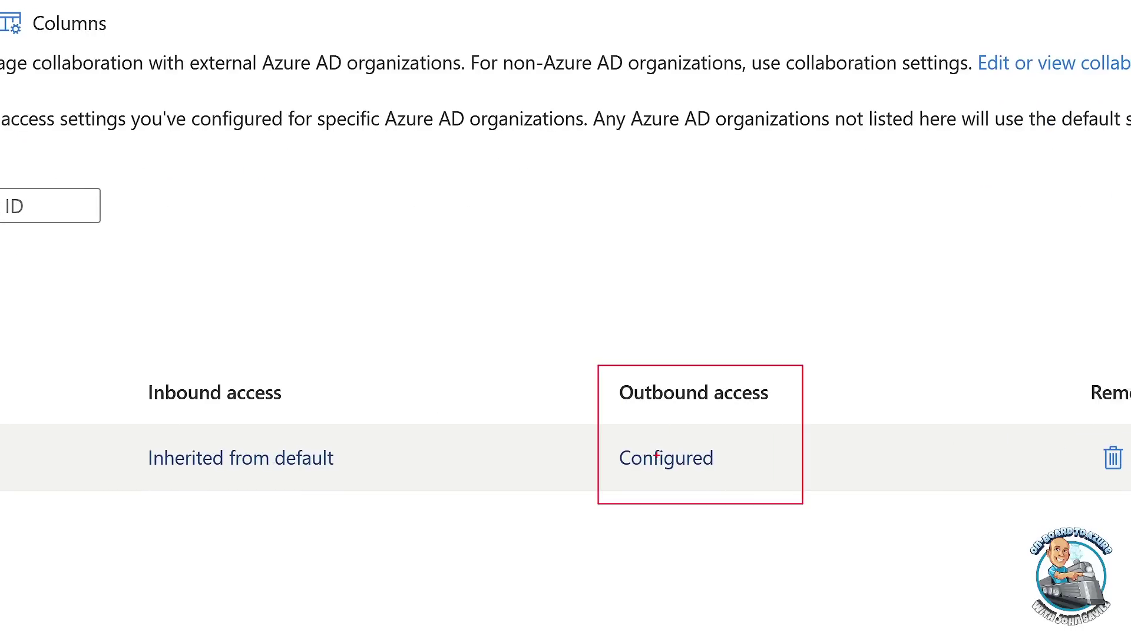
left_click(668, 458)
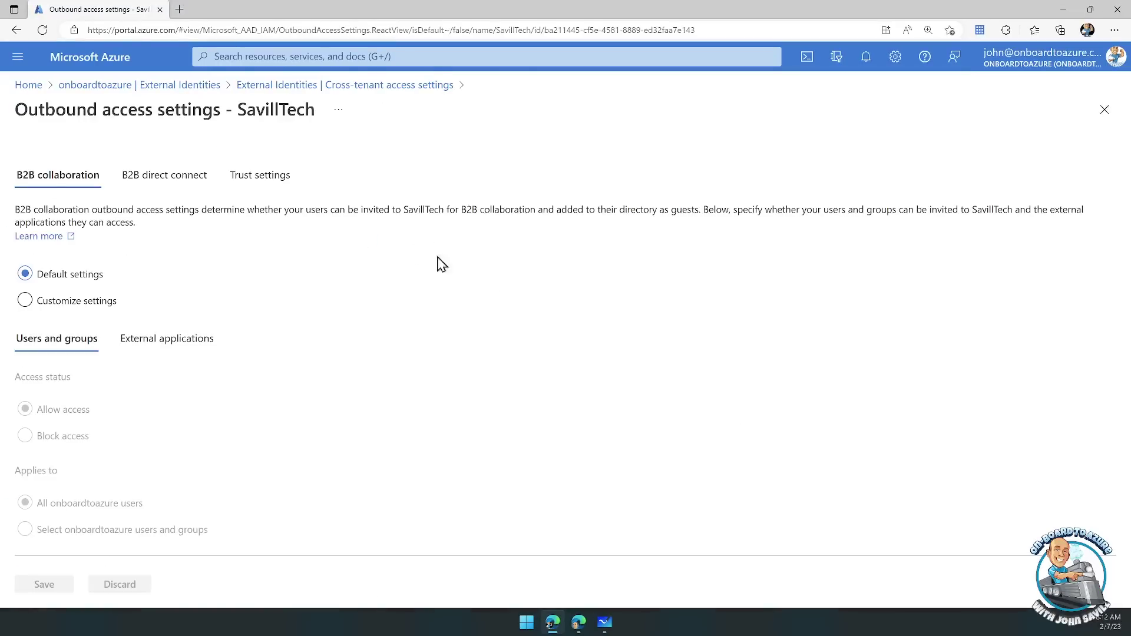
left_click(263, 177)
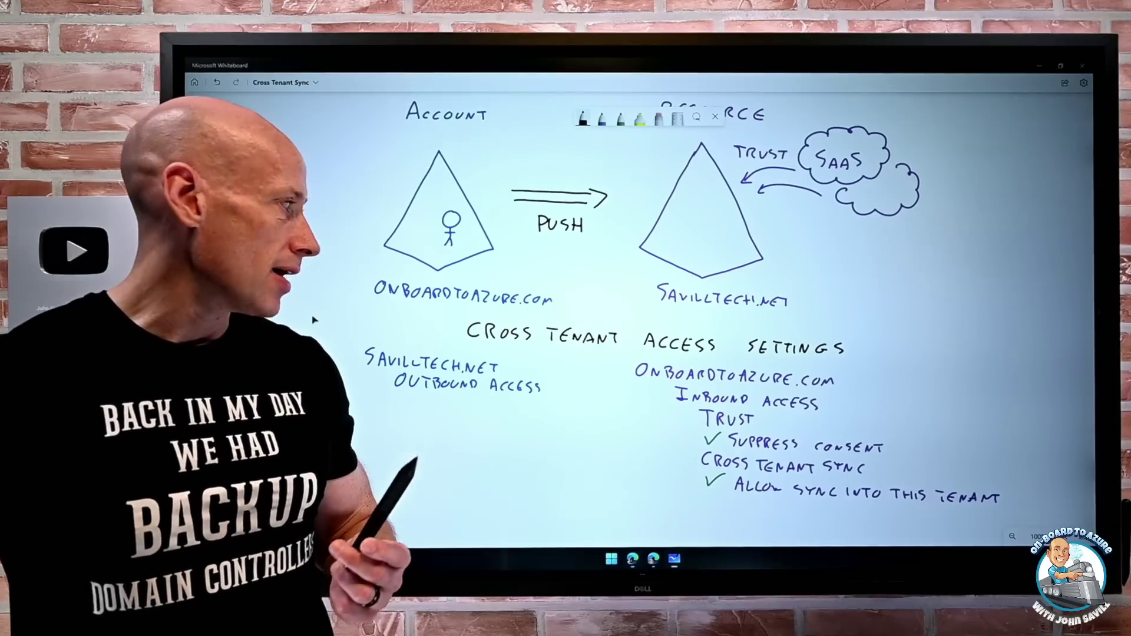
Step: On the whiteboard, write TRUST and SUPPRESS CONSENT in blue beneath the account side's OUTBOUND ACCESS, and add a green check mark
left_click_drag(471, 435, 477, 360)
left_click(601, 118)
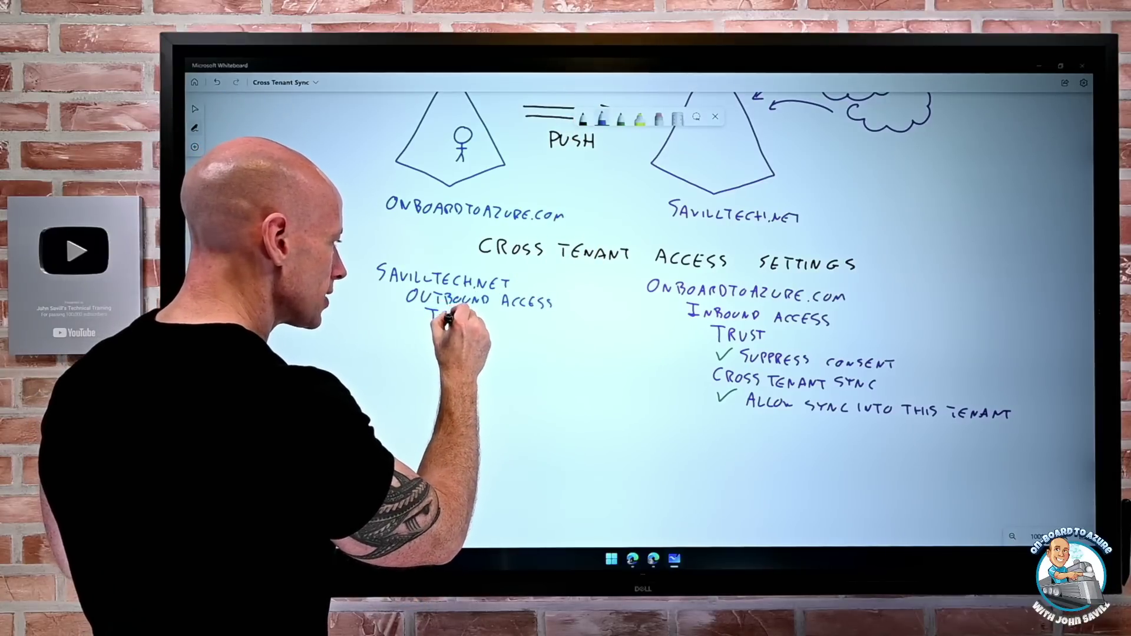
left_click_drag(471, 323, 473, 322)
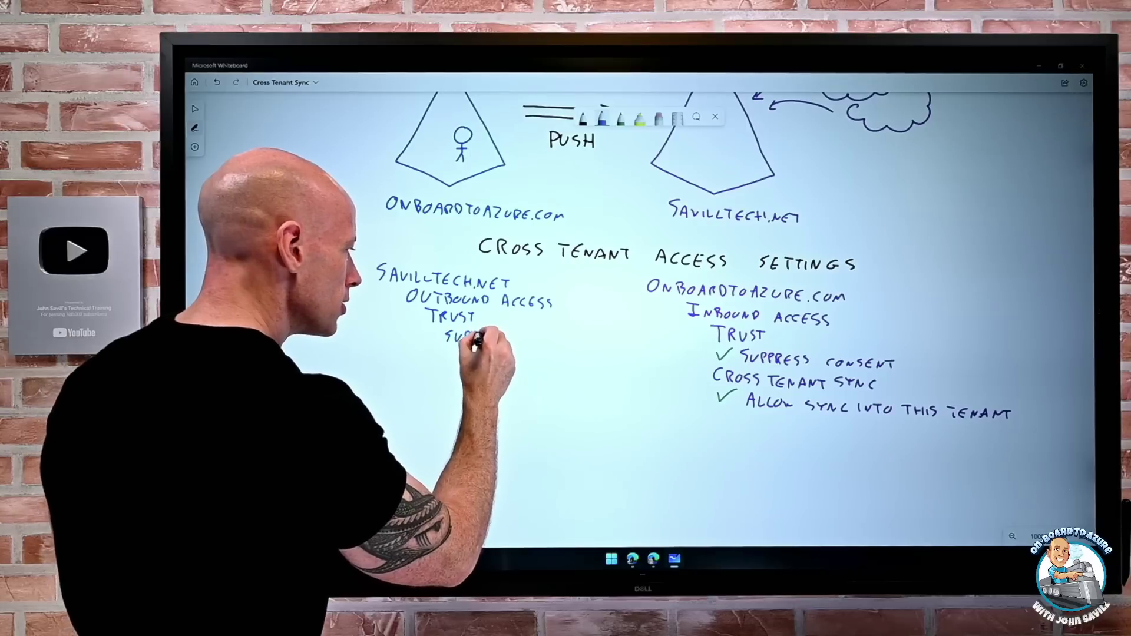
mouse_move(517, 347)
left_mouse_down()
mouse_move(584, 352)
mouse_move(621, 334)
left_mouse_up()
left_click(621, 118)
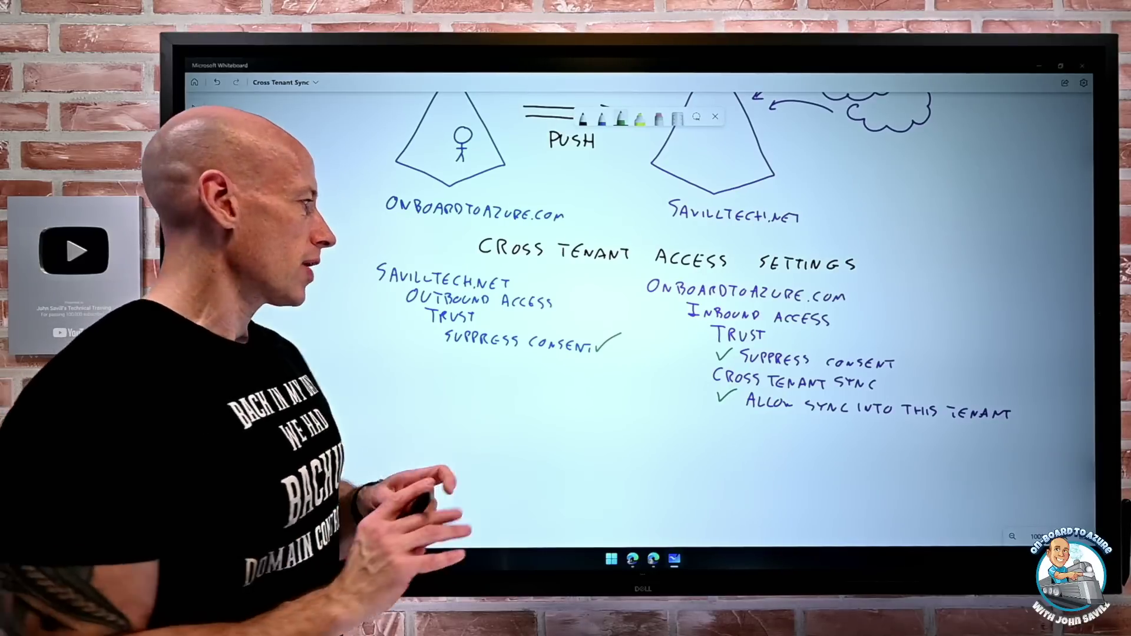
left_click_drag(439, 419, 501, 308)
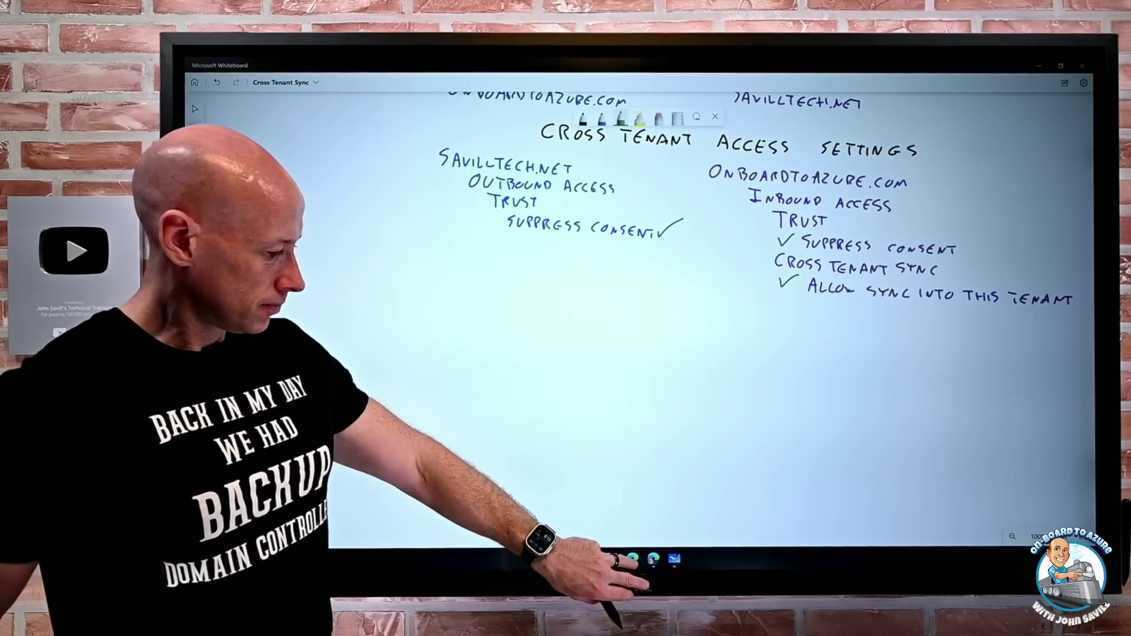
Step: In the onboardtoazure portal, leave the outbound access settings and open the savilltech.net configuration under Cross-tenant synchronization
left_click(632, 558)
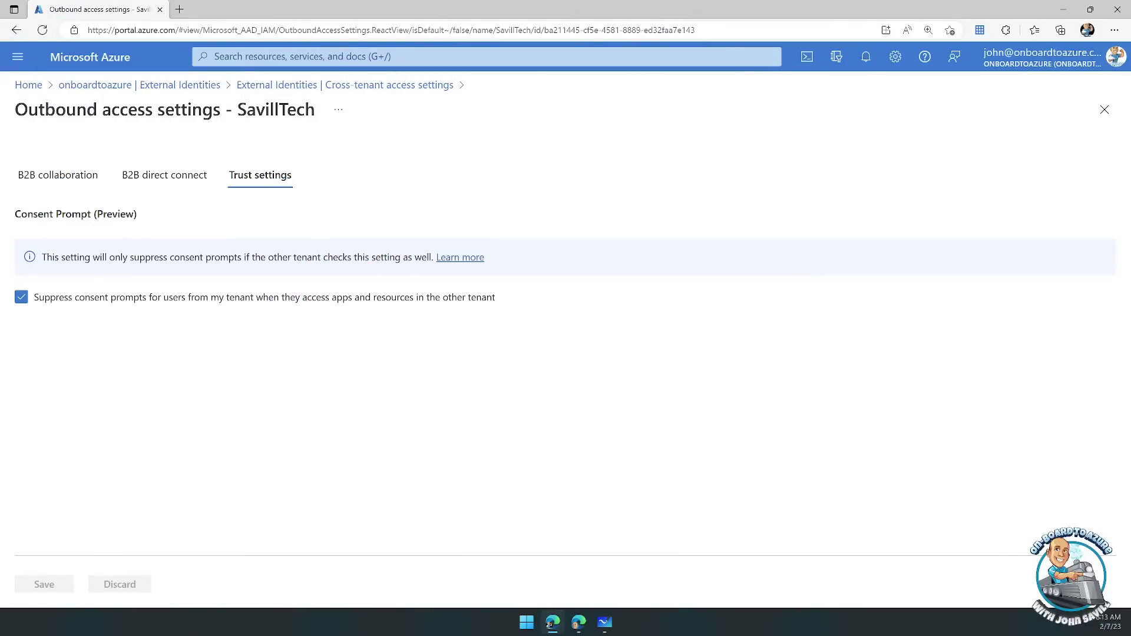
left_click(1103, 111)
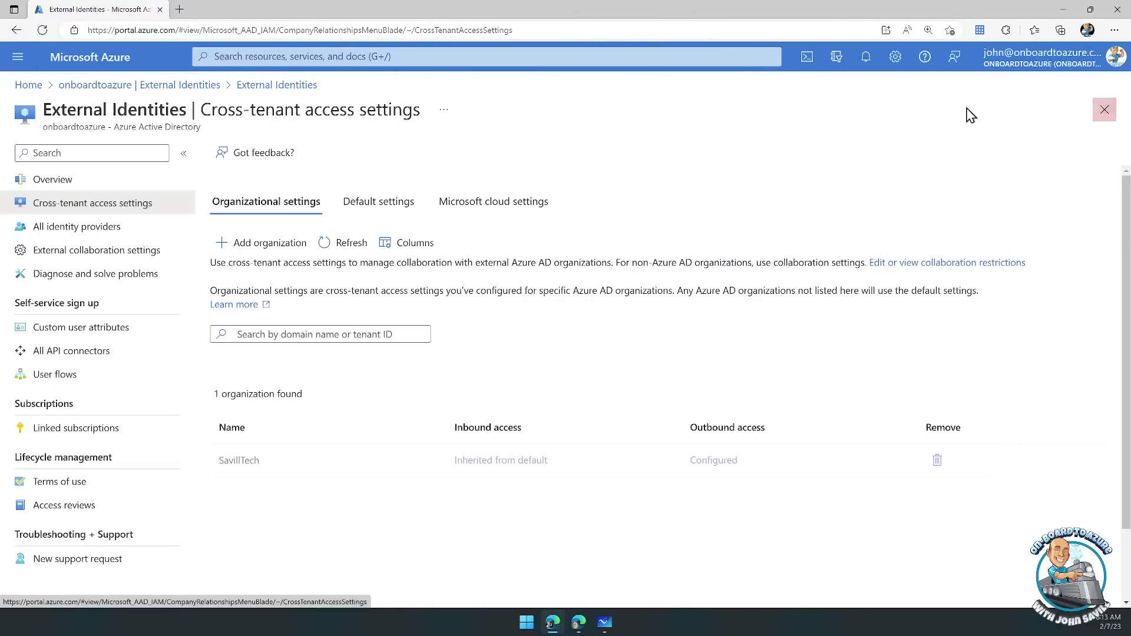
left_click(190, 87)
scroll(133, 456, "down", 1)
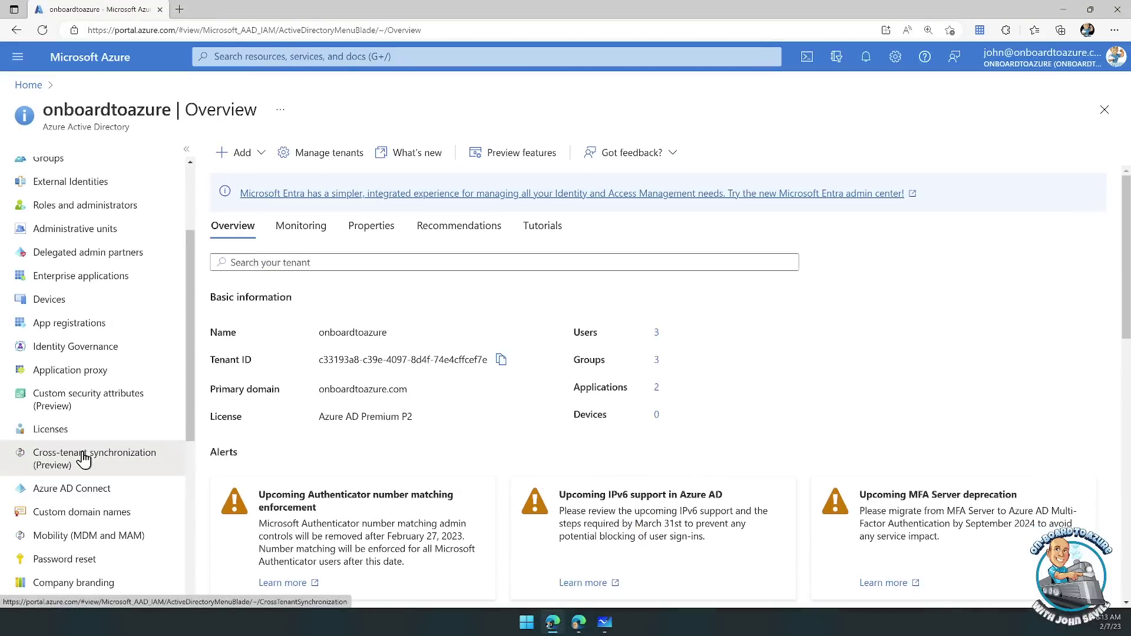
left_click(84, 459)
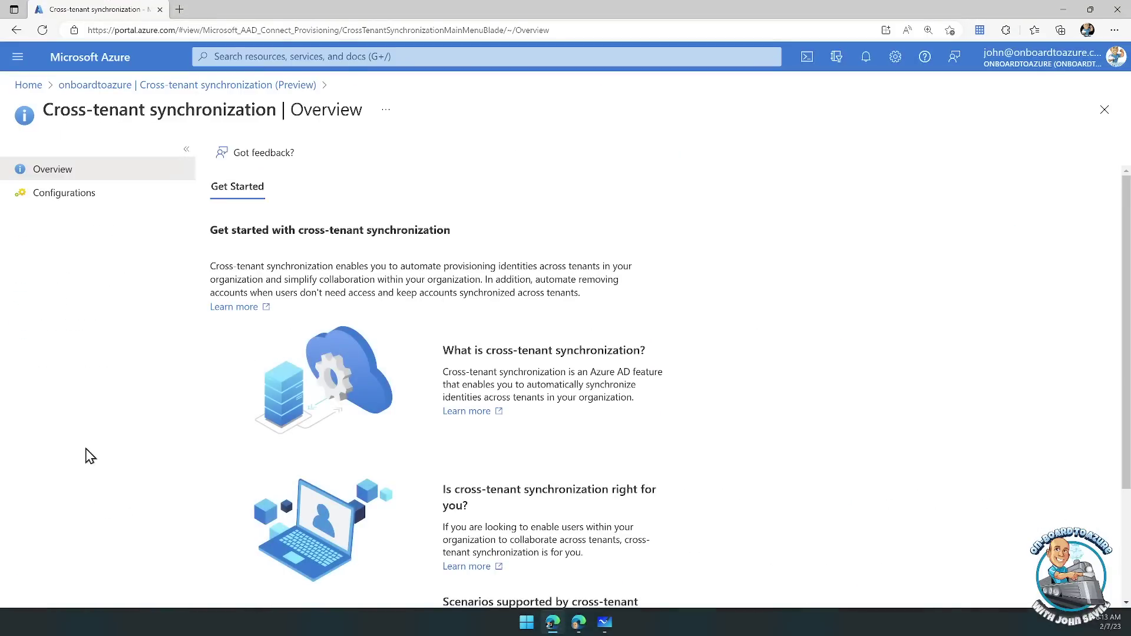
left_click(80, 203)
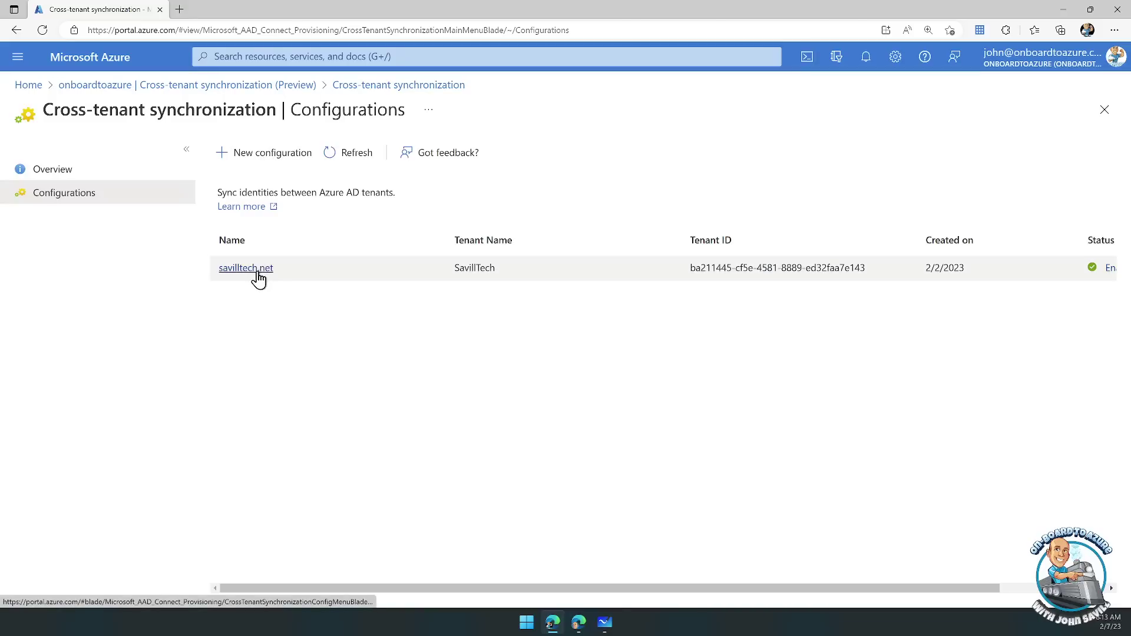
left_click(258, 272)
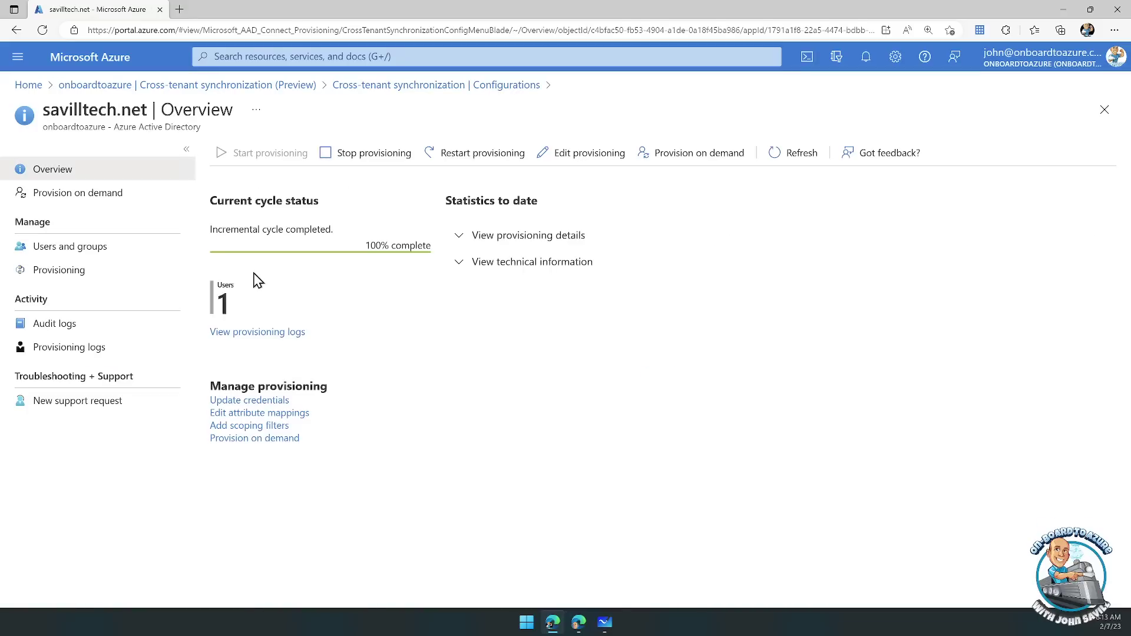
Step: Open the savilltech.net configuration's provisioning settings, expand the admin credentials, and test the connection to the target tenant
left_click(68, 277)
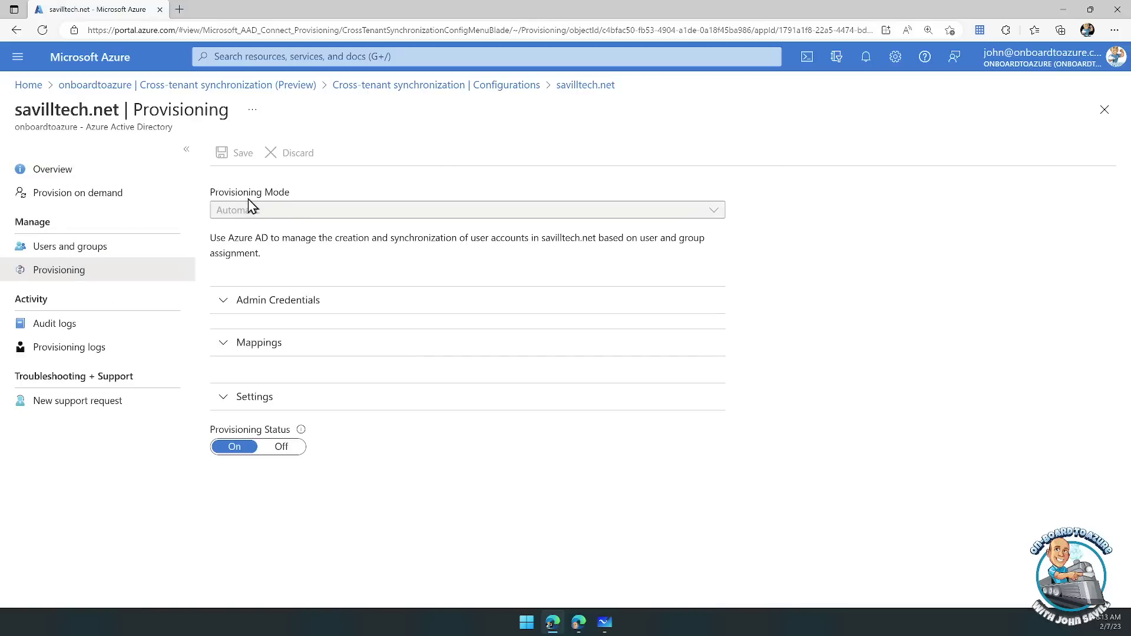
left_click(225, 308)
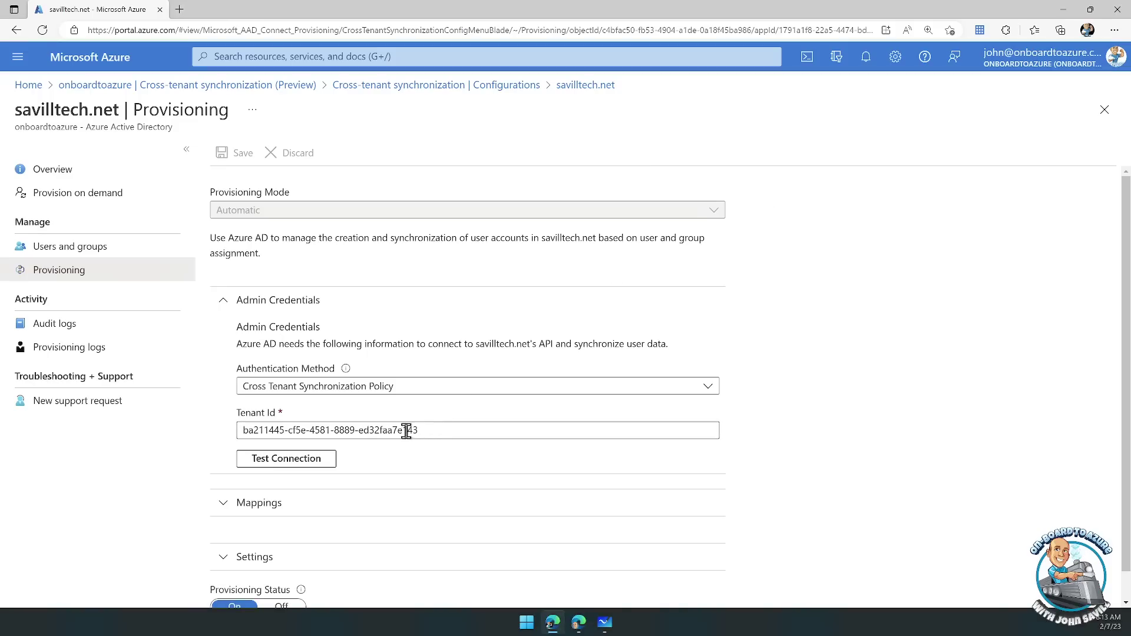
left_click(275, 463)
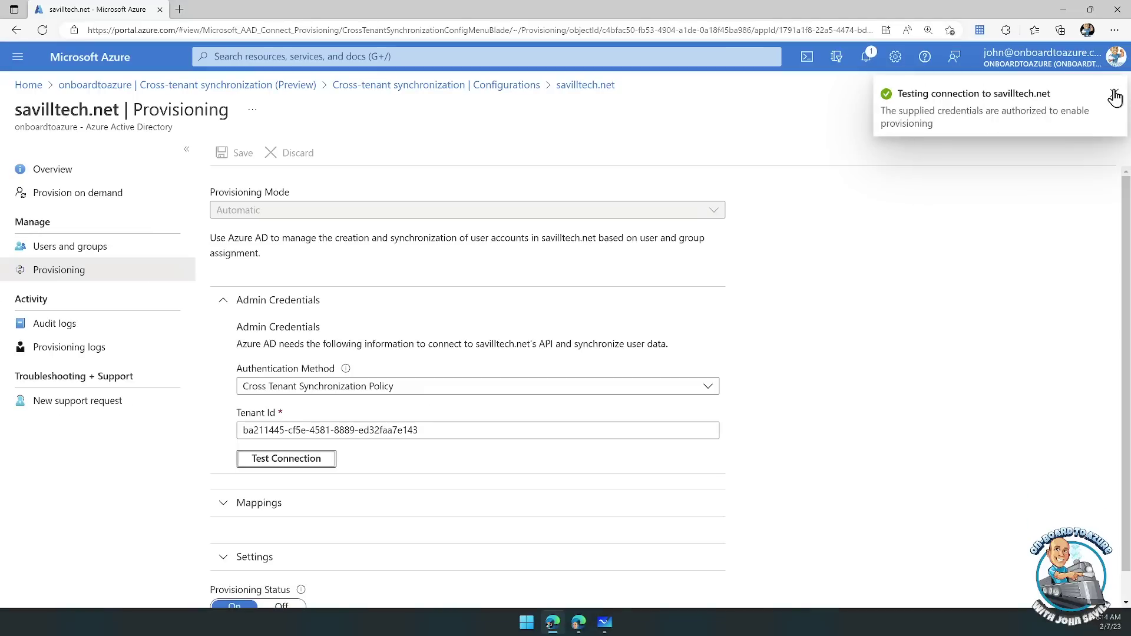
left_click(1113, 95)
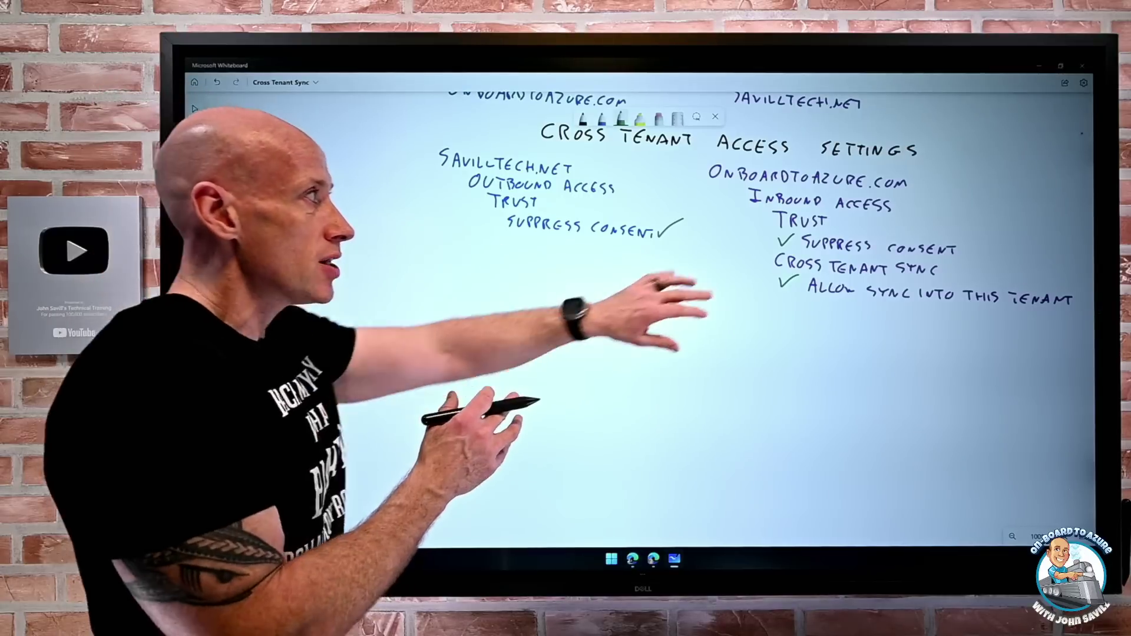
Step: On the whiteboard, write the heading CROSS TENANT SYNC in black beneath the account side's SUPPRESS CONSENT entry
left_click_drag(475, 338, 481, 384)
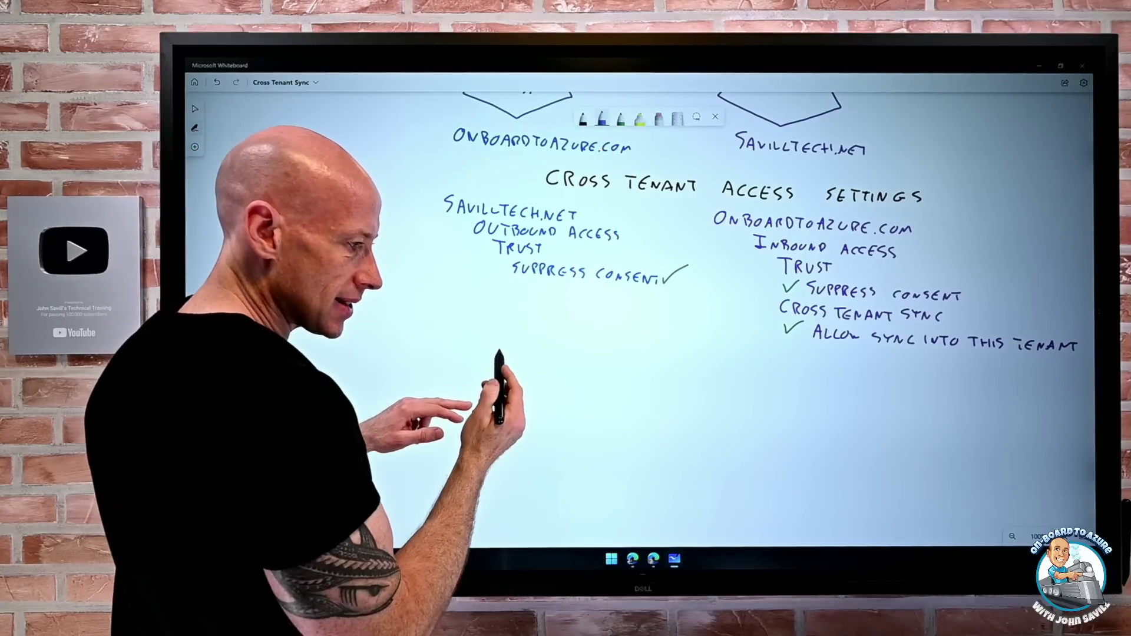
left_click(583, 118)
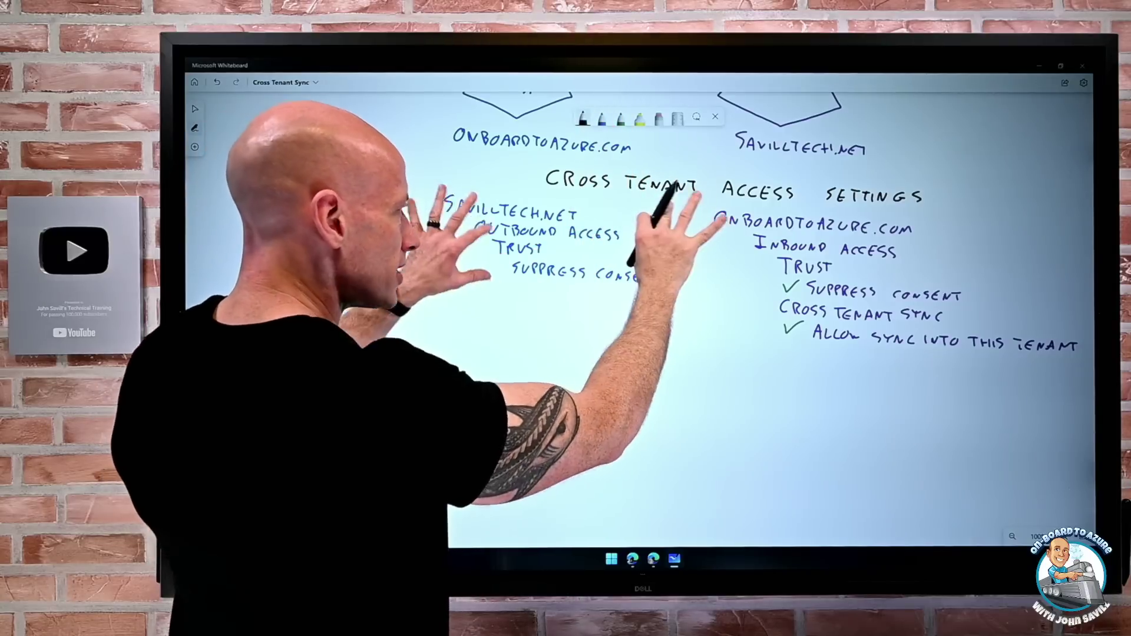
left_click_drag(448, 377, 452, 362)
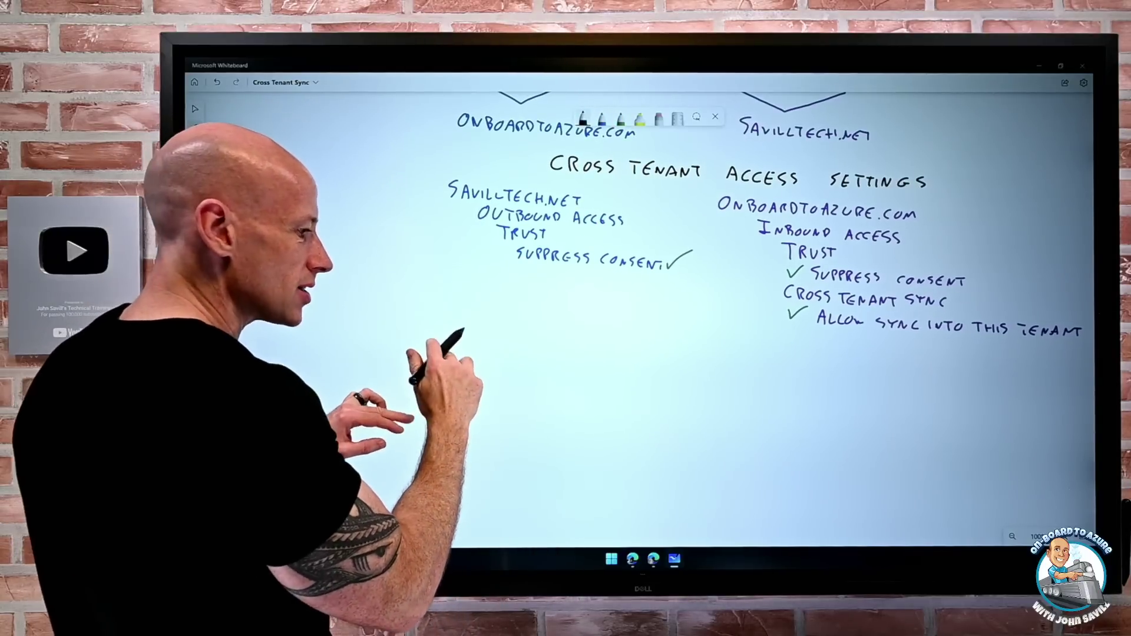
mouse_move(441, 279)
left_mouse_down()
mouse_move(444, 292)
mouse_move(637, 307)
left_mouse_up()
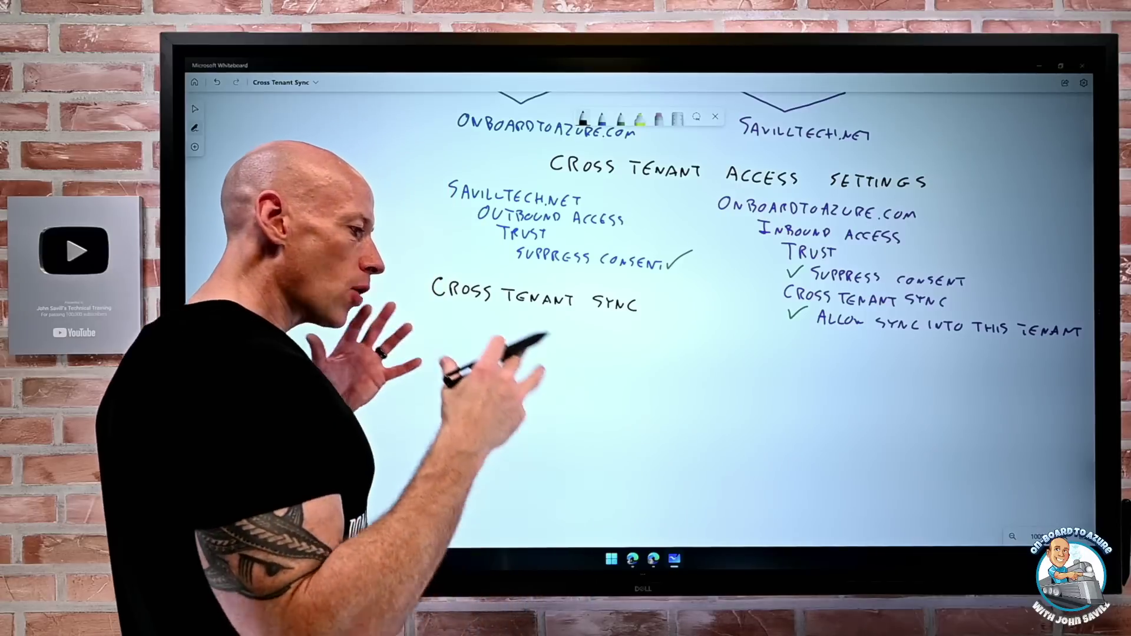
Step: In blue beneath the CROSS TENANT SYNC heading, write + CONFIGURATION, - PROVISIONING AUTOMATIC, and - ID followed by a boxed TEST
left_click(602, 117)
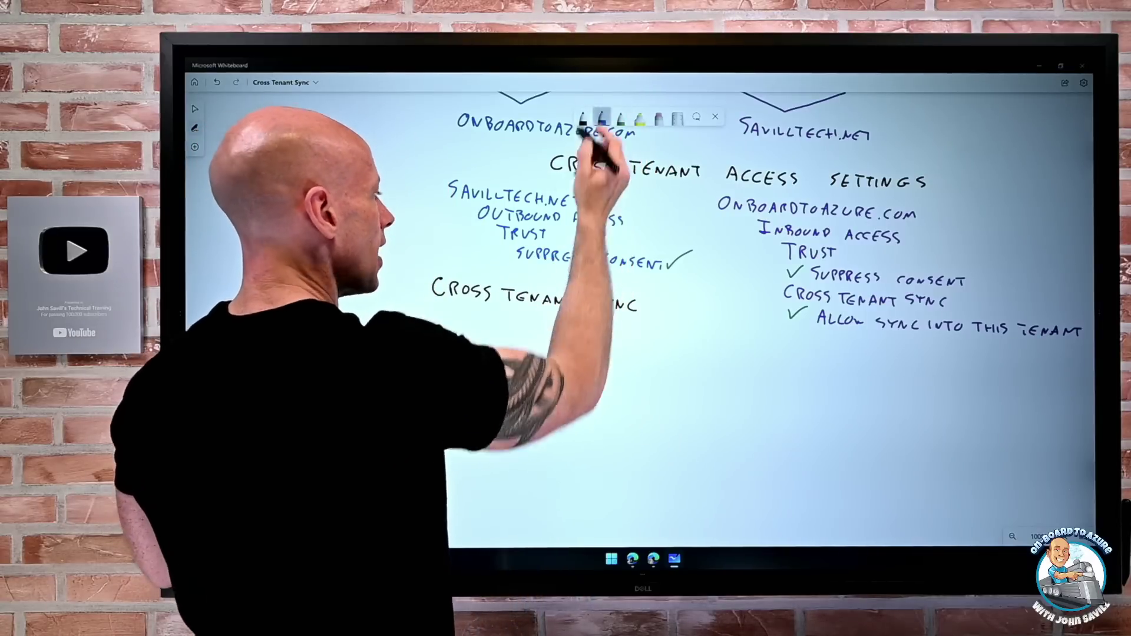
left_click_drag(473, 316, 473, 327)
left_click_drag(467, 322, 613, 335)
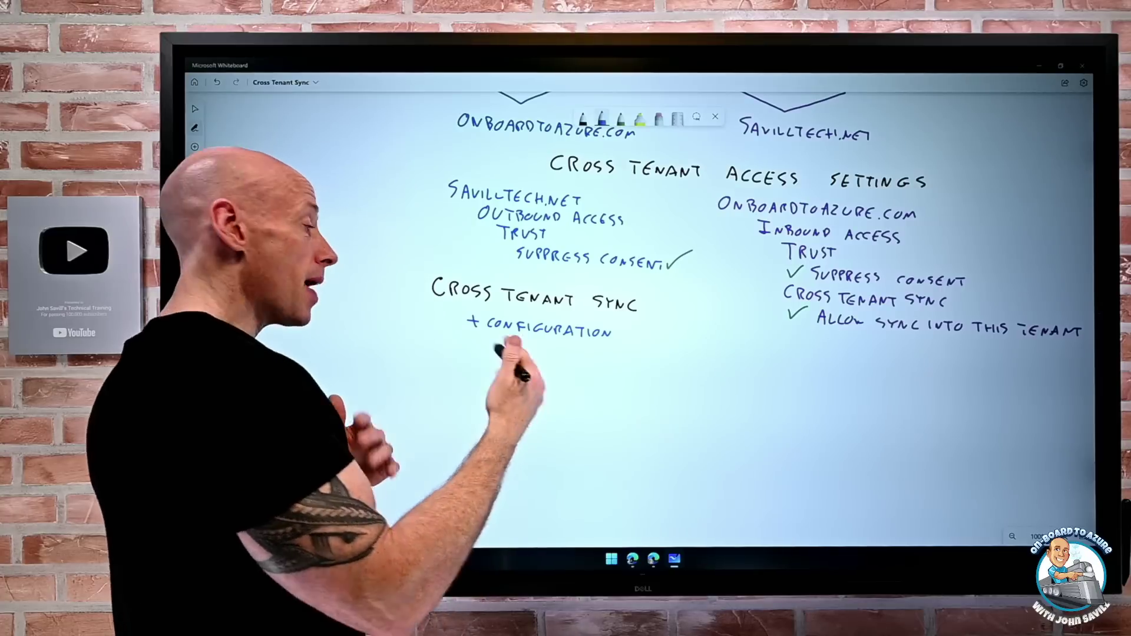
left_click_drag(489, 349, 519, 356)
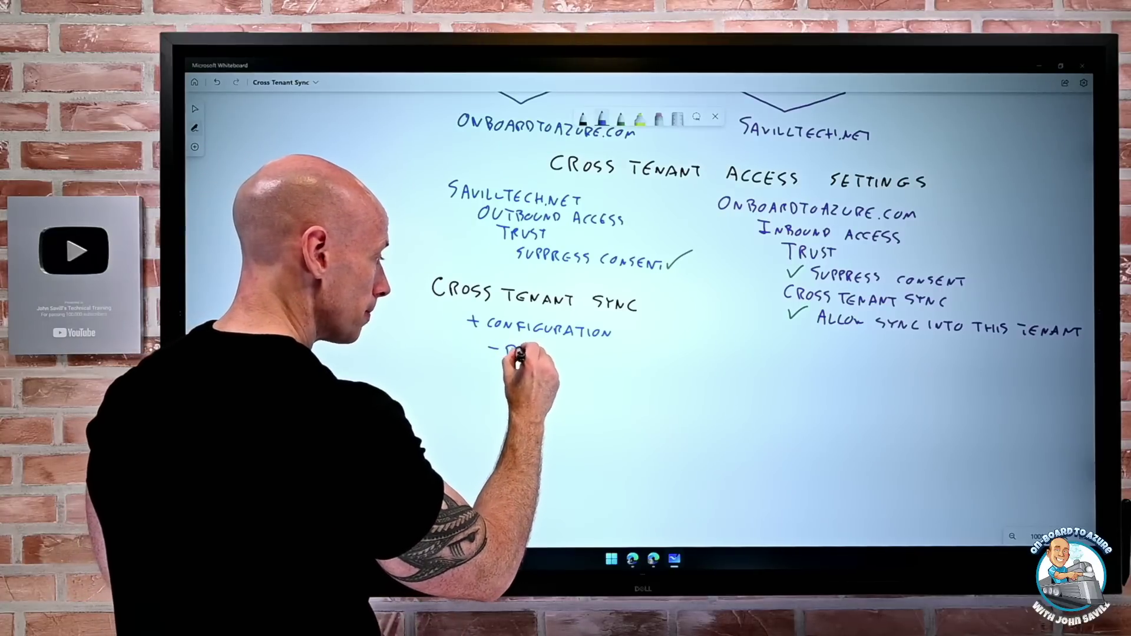
left_click_drag(571, 358, 714, 368)
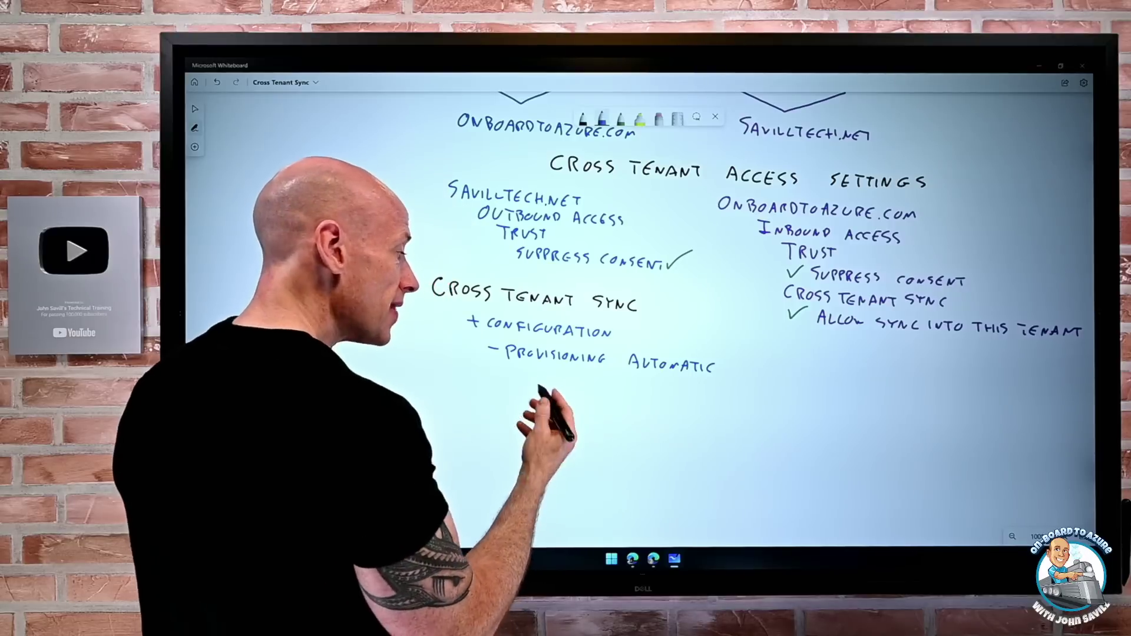
left_click_drag(523, 379, 588, 383)
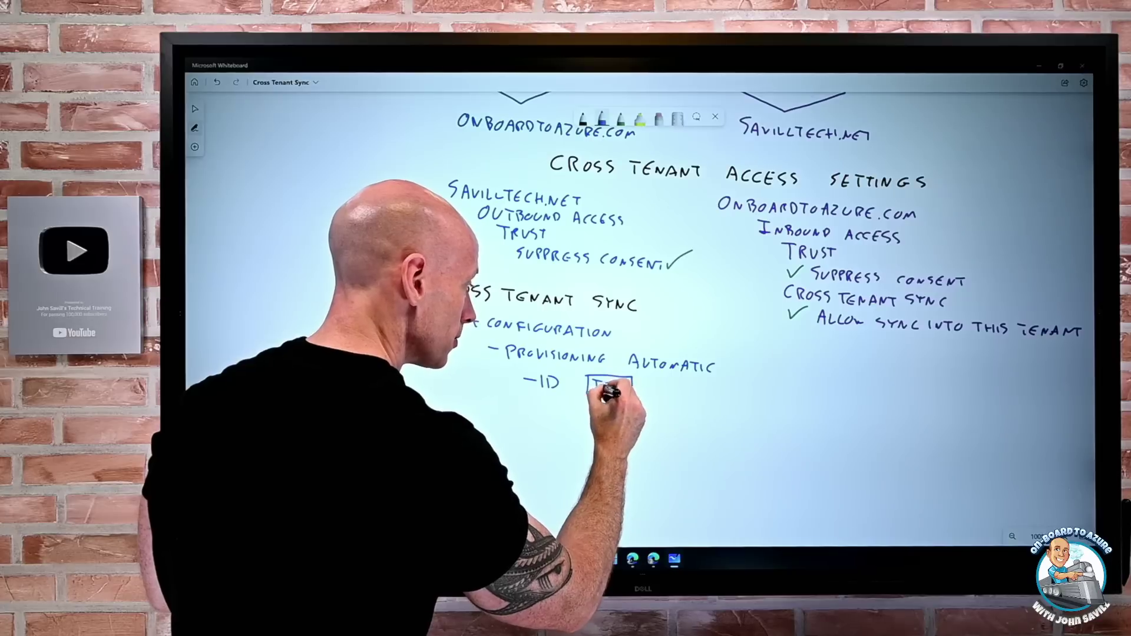
left_click_drag(632, 380, 632, 397)
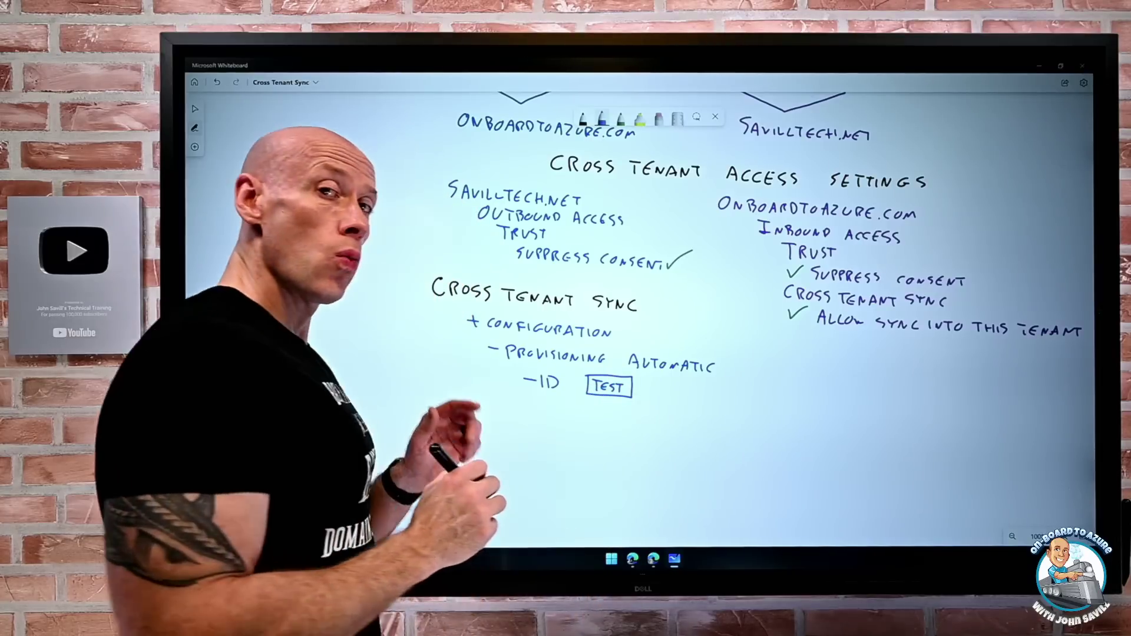
Step: Draw three blue arrows from the TEST box to both SUPPRESS CONSENT checks and the ALLOW SYNC check, and add a green check beside TEST
mouse_move(643, 380)
left_mouse_down()
mouse_move(745, 370)
mouse_move(700, 282)
mouse_move(677, 394)
mouse_move(743, 371)
mouse_move(777, 272)
mouse_move(651, 391)
mouse_move(727, 409)
mouse_move(785, 329)
left_mouse_up()
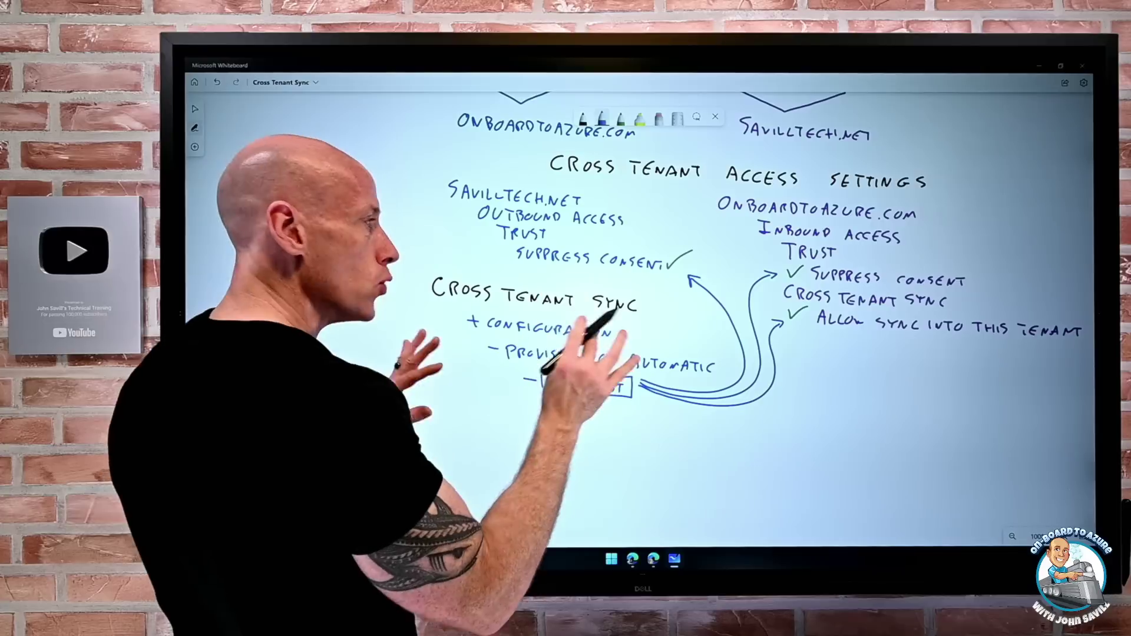
left_click(621, 118)
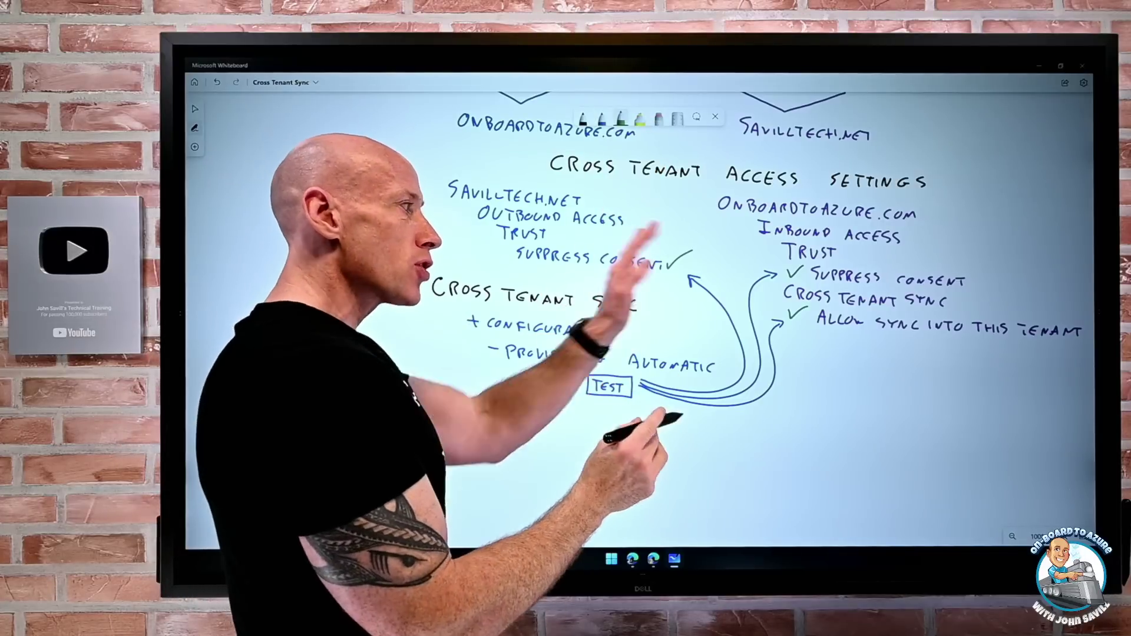
left_click_drag(633, 385, 654, 382)
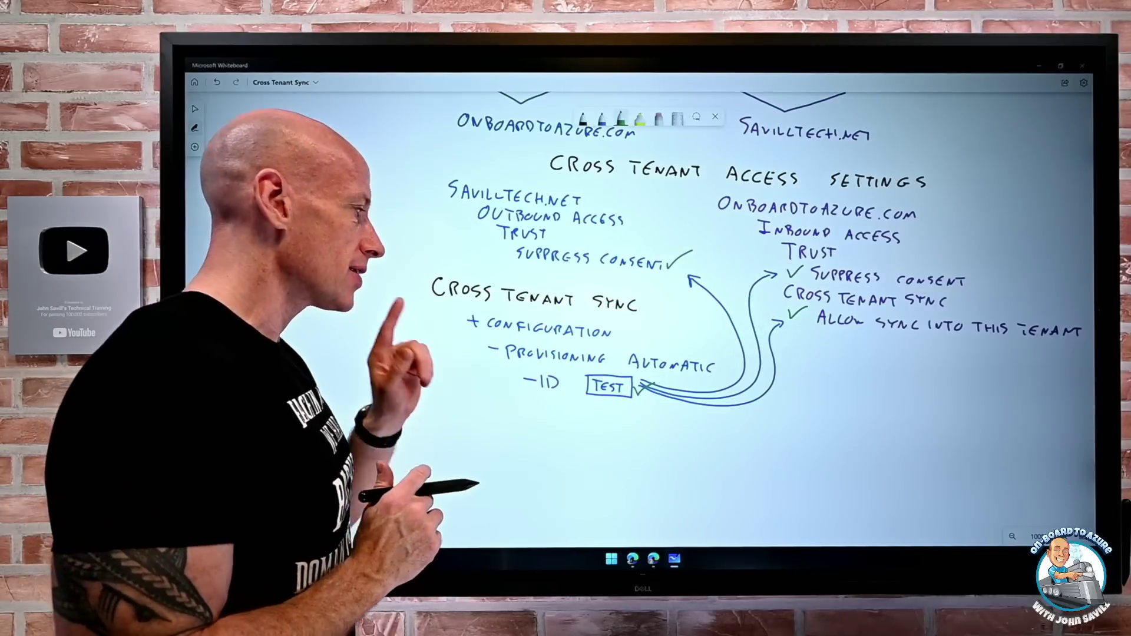
Step: Write - MAPPING in blue beneath the provisioning entries of the CROSS TENANT SYNC list
mouse_move(500, 444)
left_mouse_down()
mouse_move(504, 409)
mouse_move(463, 409)
mouse_move(462, 394)
left_mouse_up()
left_click(601, 117)
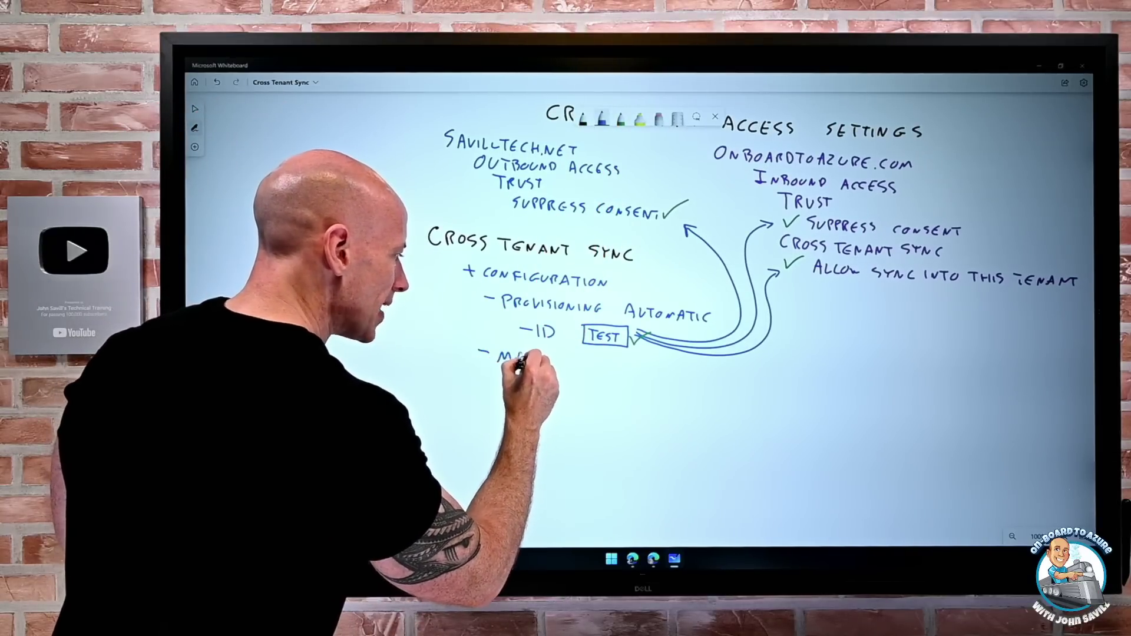
left_click_drag(533, 364, 582, 359)
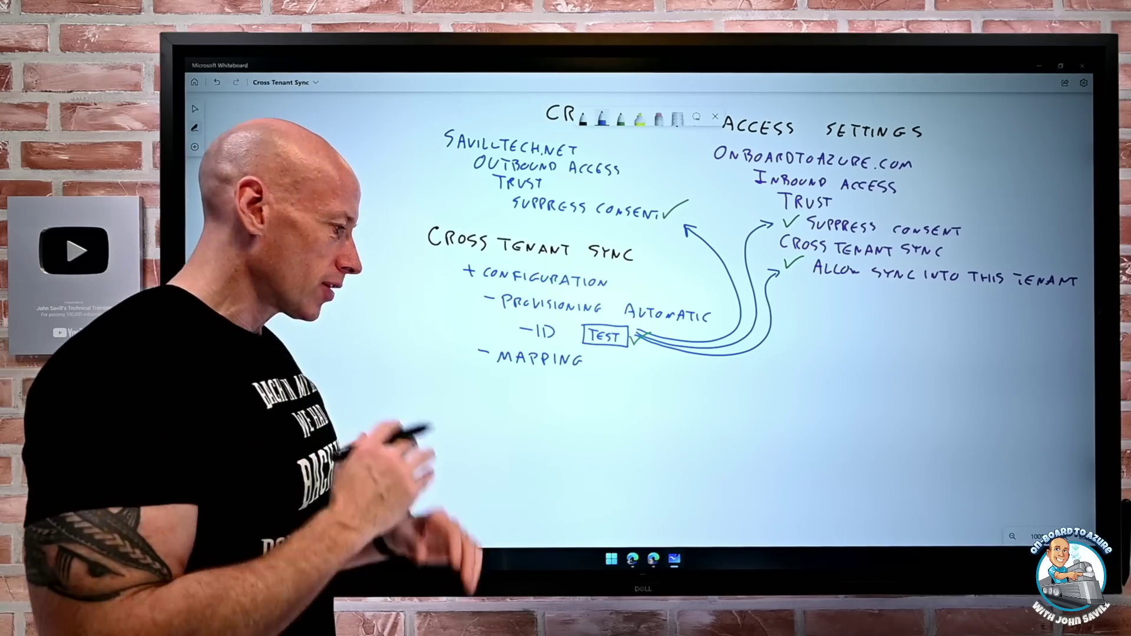
Step: In the Azure portal, open the Provision Azure Active Directory Users mapping of the savilltech.net configuration and review its attribute mappings
left_click(632, 558)
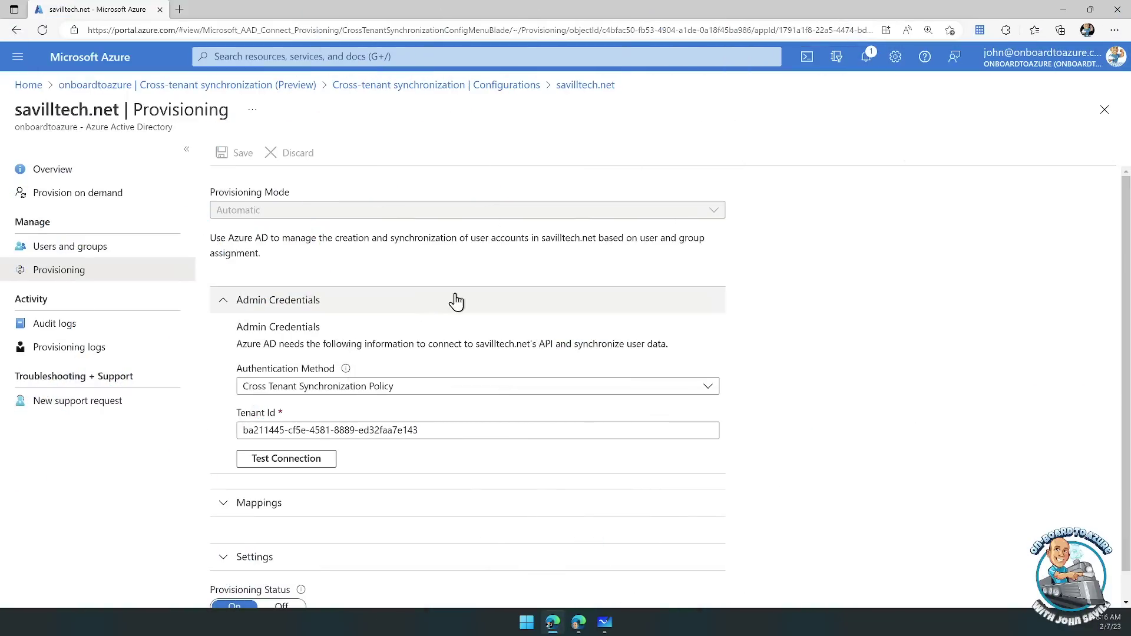
left_click(227, 503)
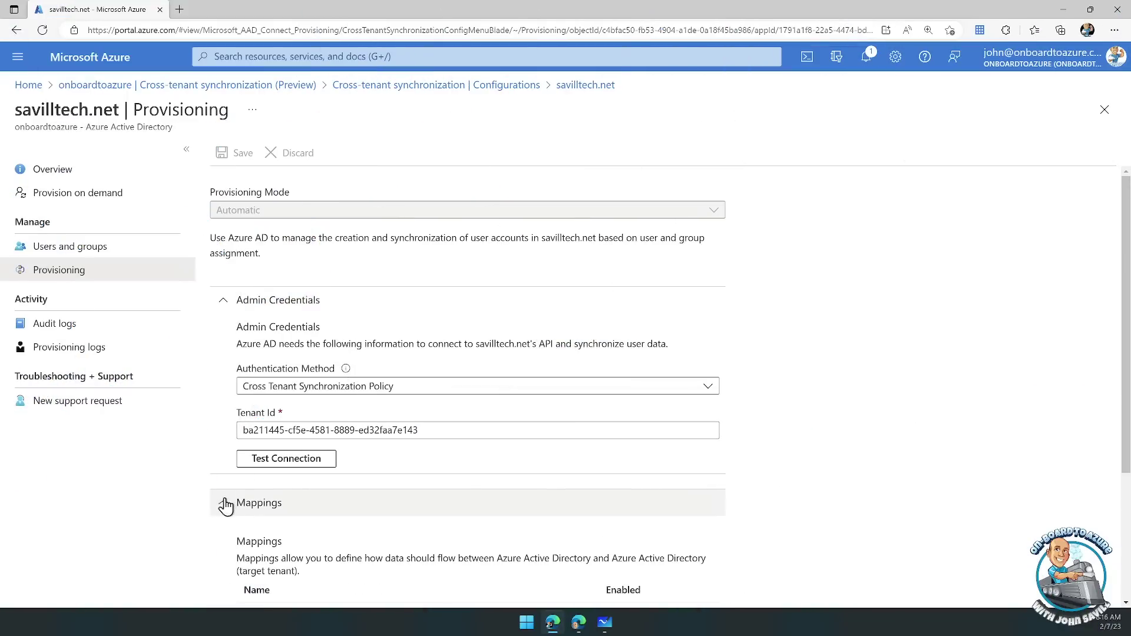
scroll(429, 394, "down", 3)
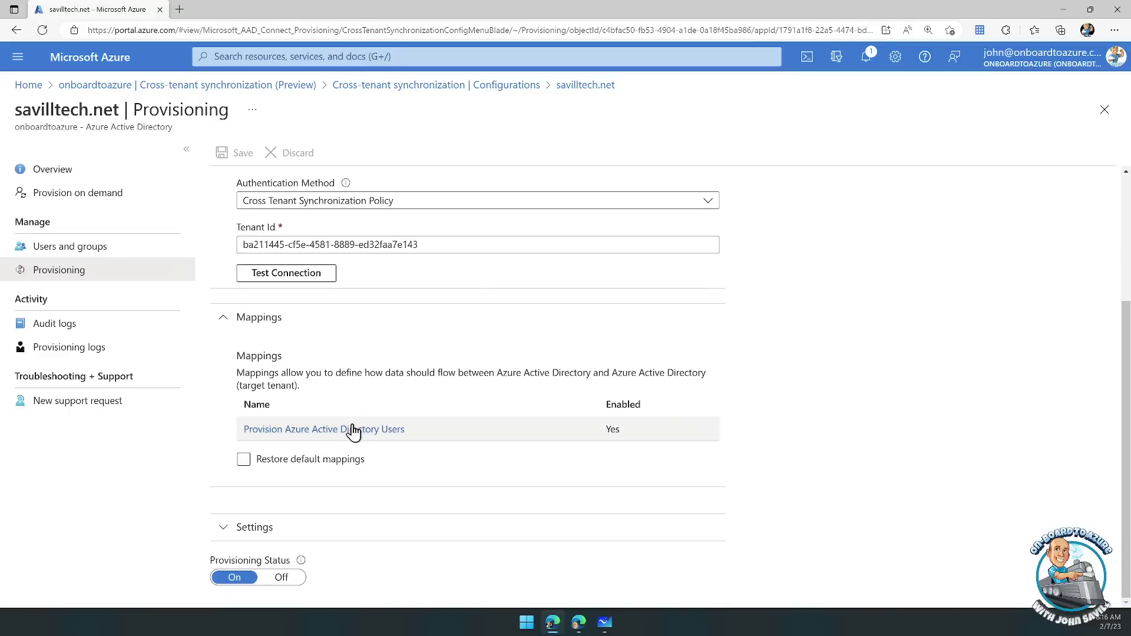
left_click(308, 431)
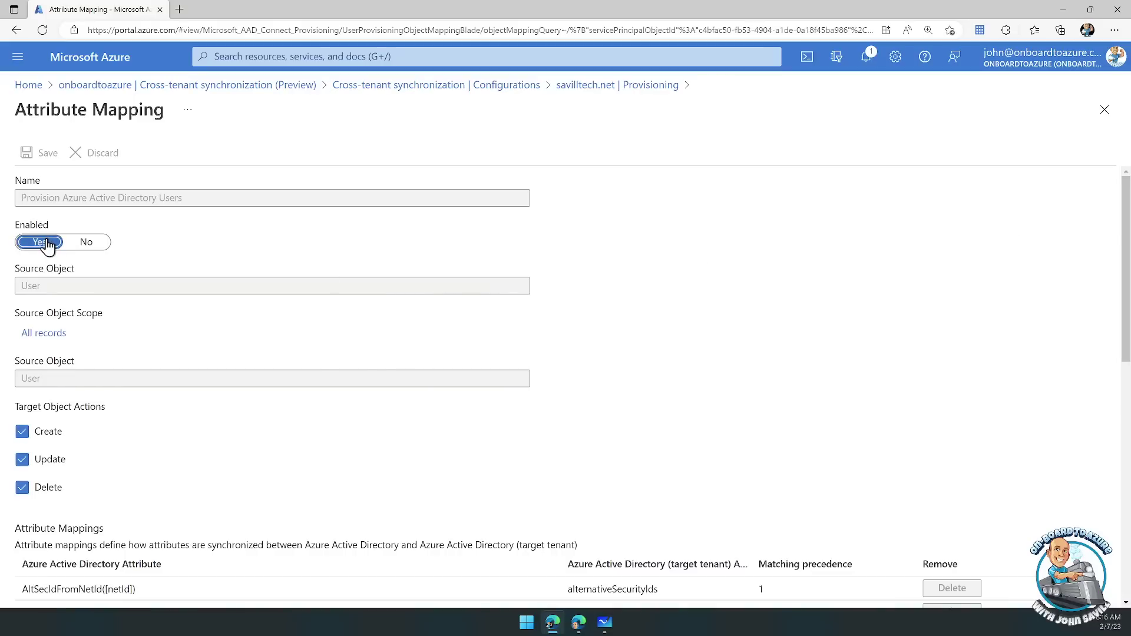
scroll(119, 267, "down", 6)
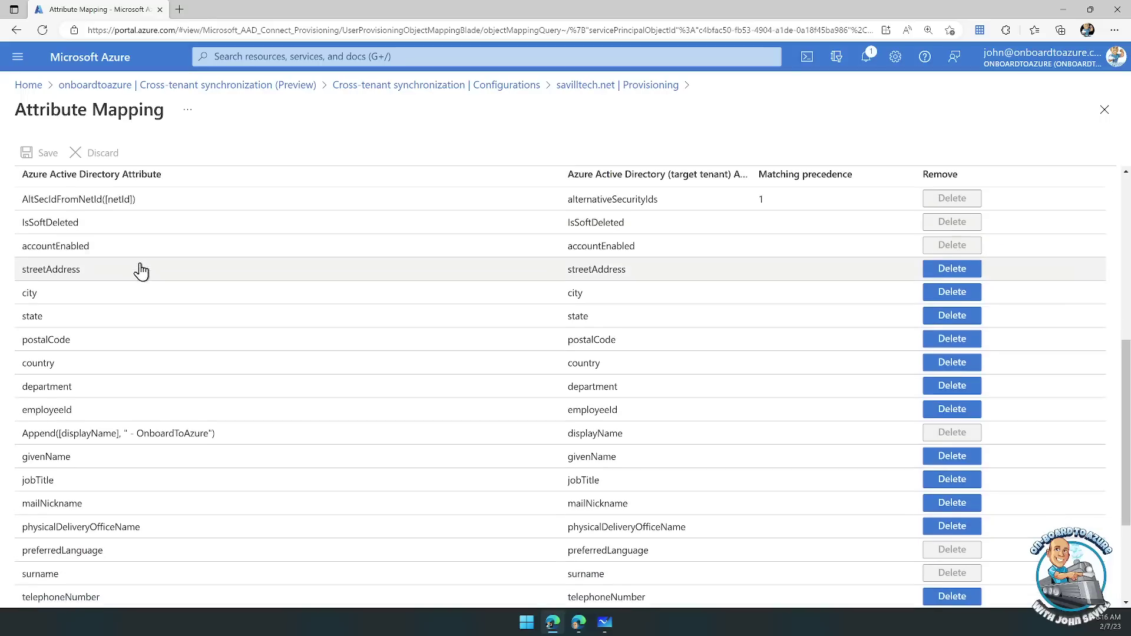
scroll(399, 239, "up", 1)
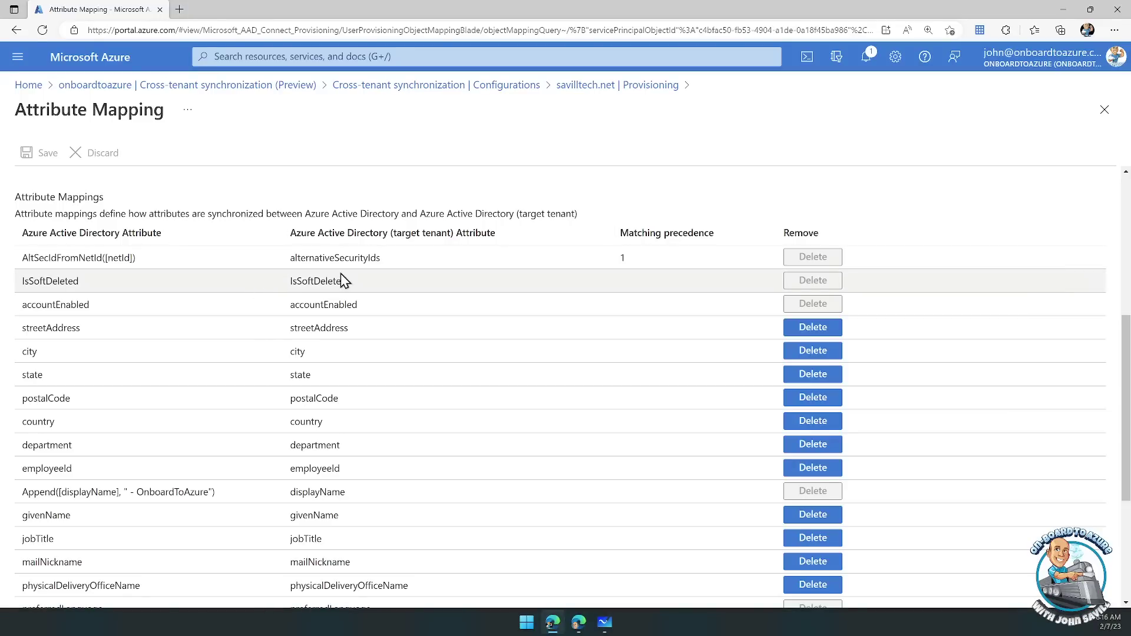
scroll(327, 284, "down", 4)
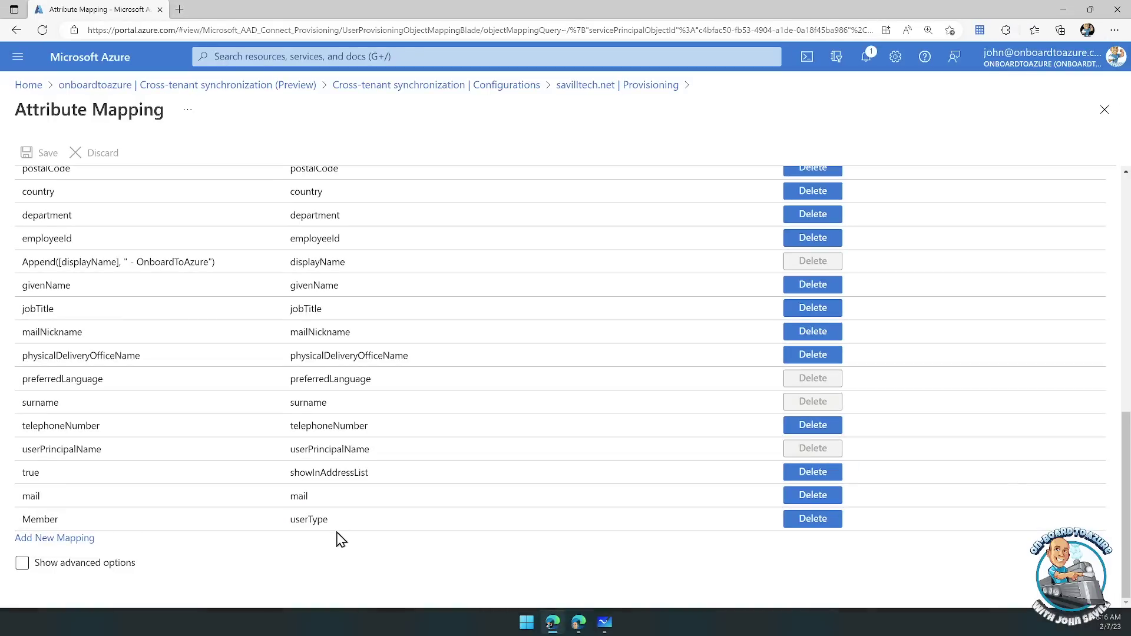
Step: Open the userType attribute mapping and examine its constant value and the choices for when the mapping is applied
left_click(53, 523)
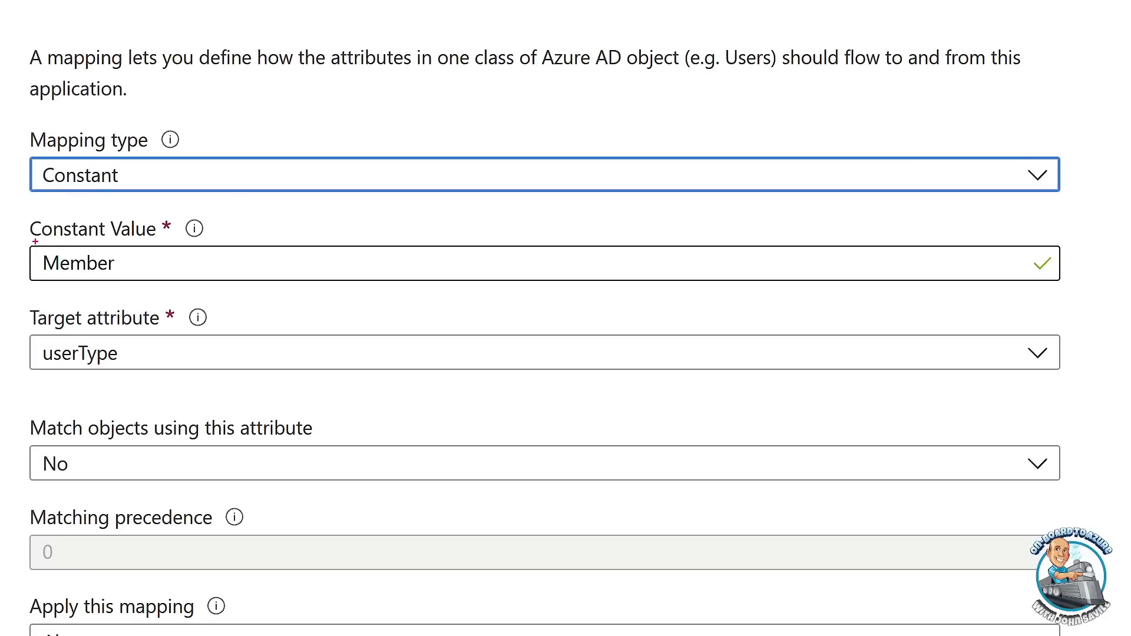
left_click_drag(35, 242, 138, 281)
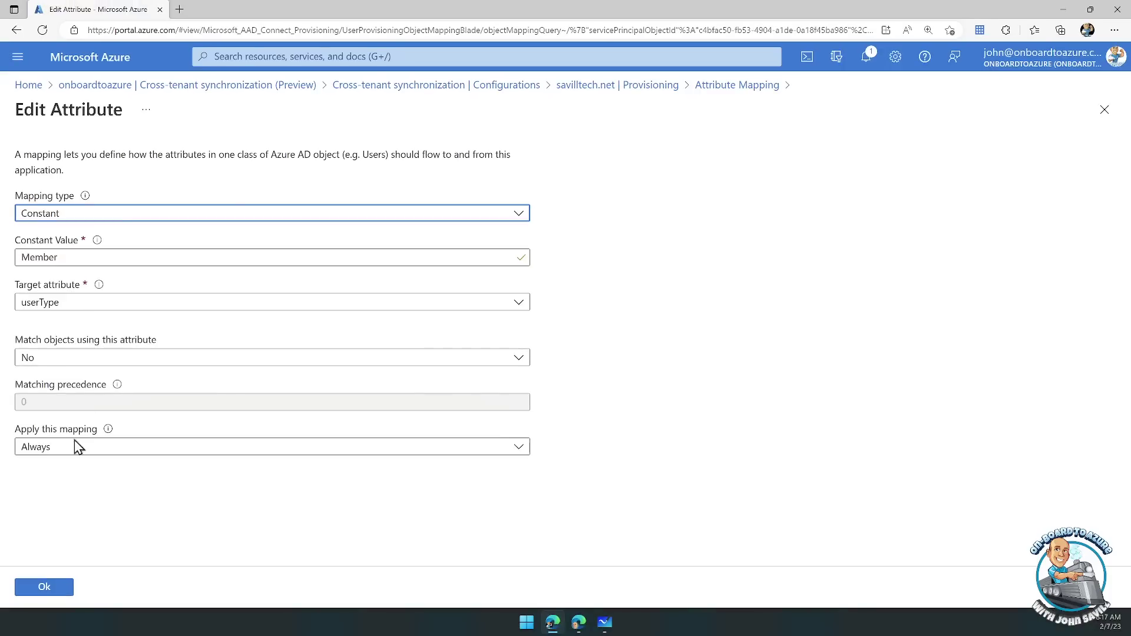
left_click(50, 448)
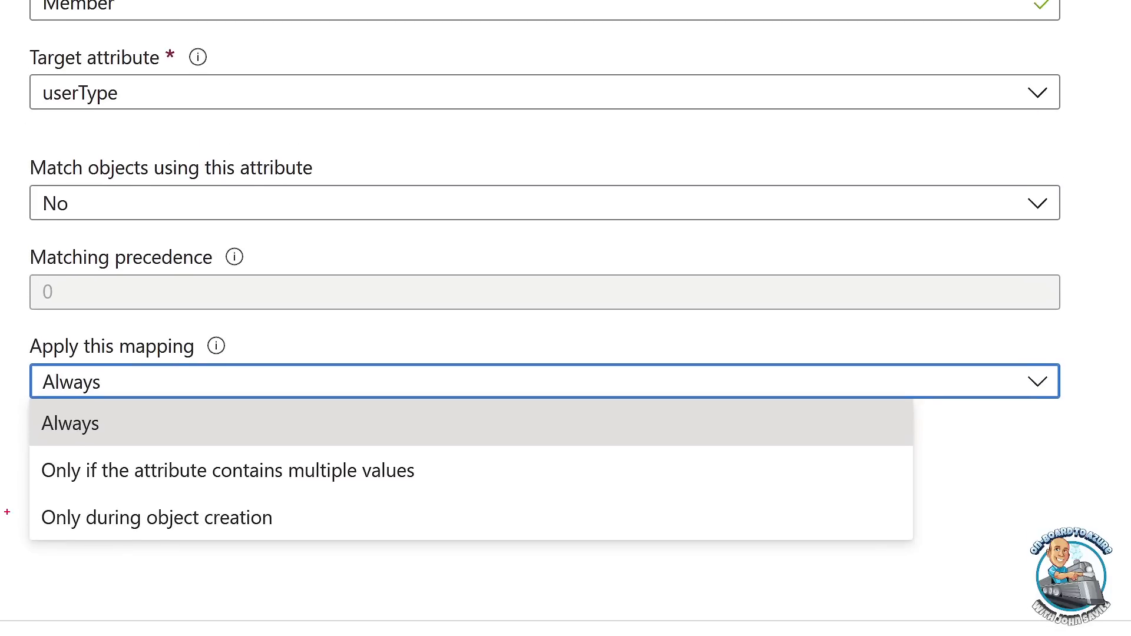
mouse_move(33, 502)
left_mouse_down()
mouse_move(144, 557)
mouse_move(283, 536)
left_mouse_up()
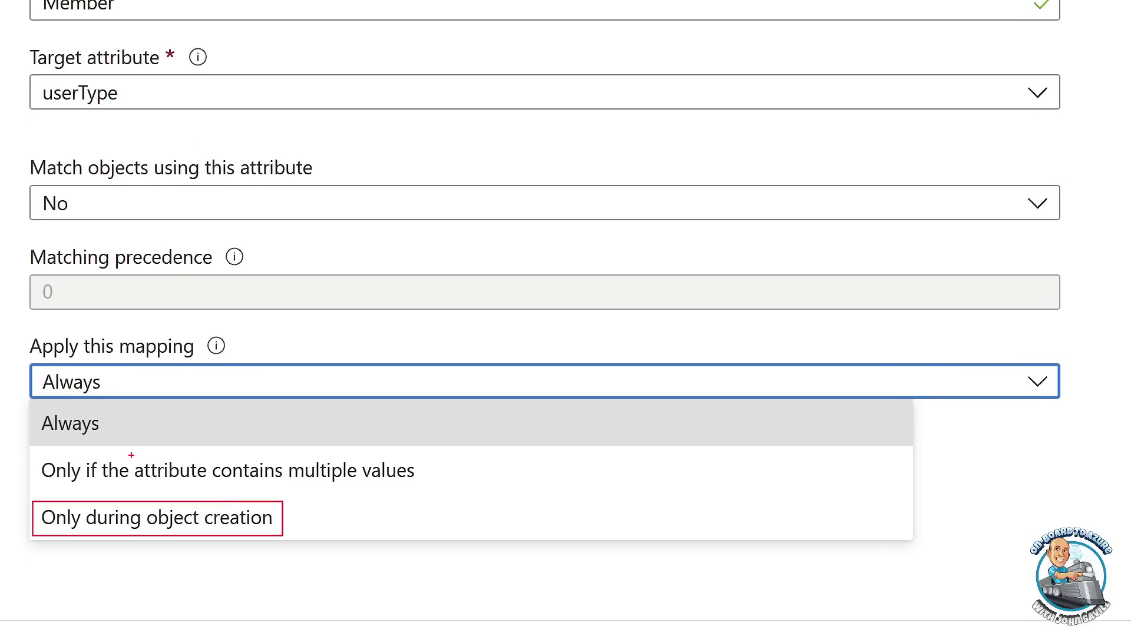
left_click_drag(116, 442, 118, 443)
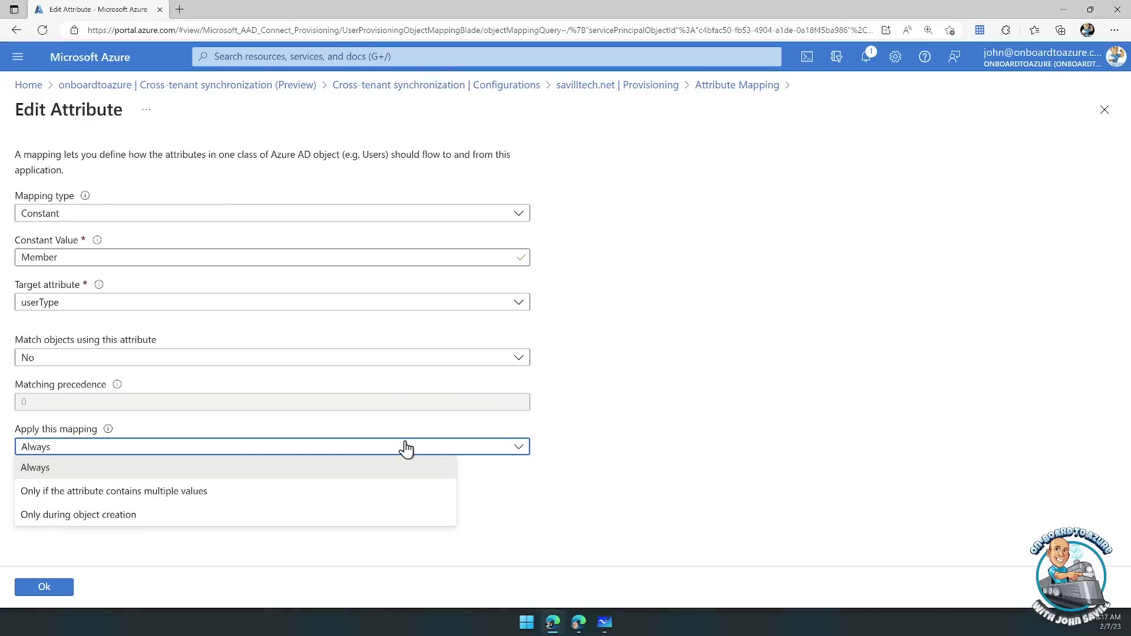
left_click(1090, 318)
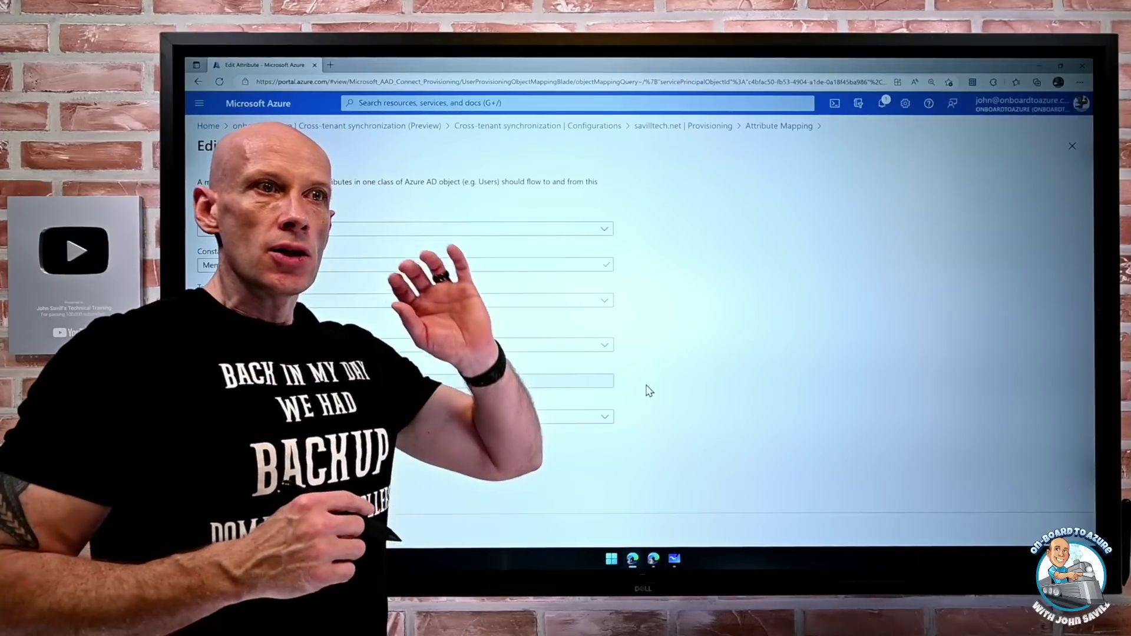
Step: Switch to the whiteboard and review the account and resource tenant diagram above the settings lists
key("alt+Tab")
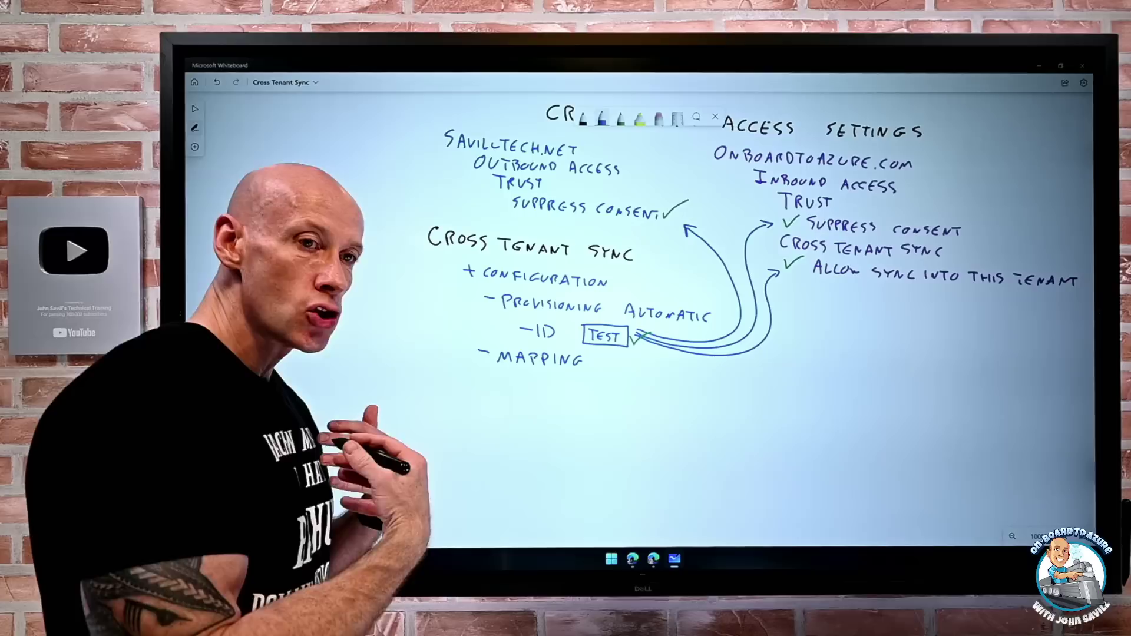
left_click_drag(404, 265, 394, 412)
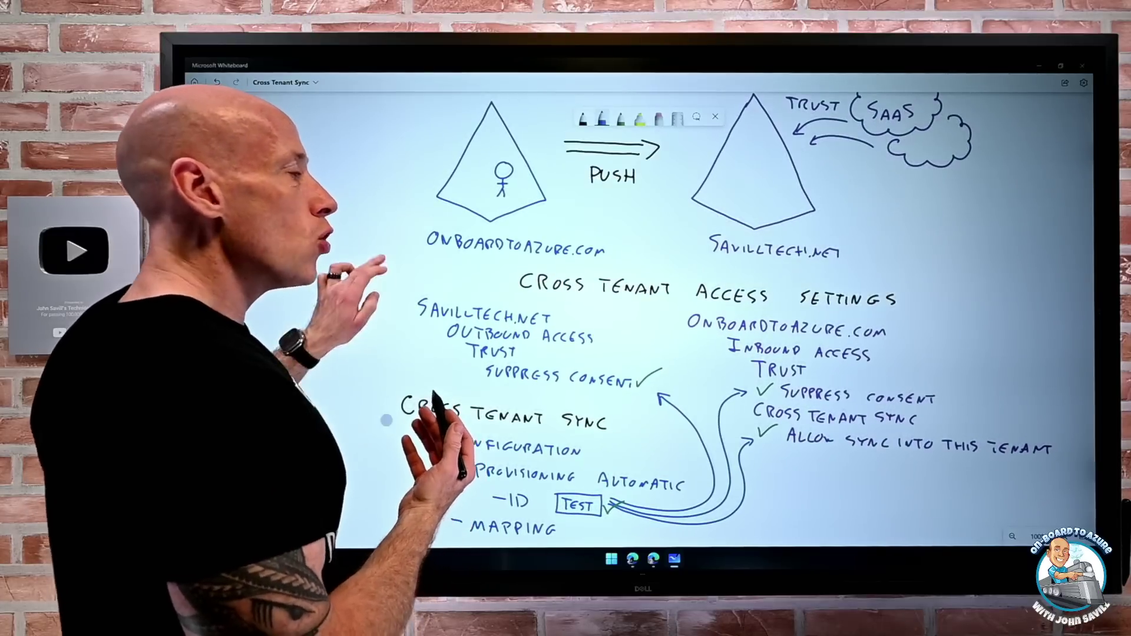
left_click_drag(373, 315, 368, 320)
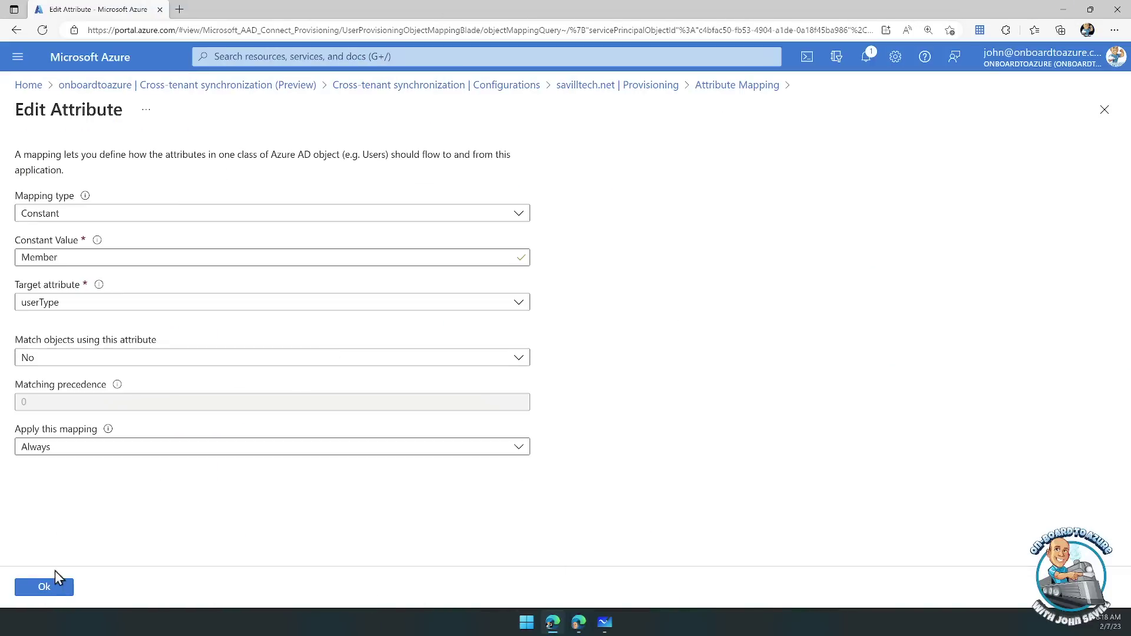
Step: In the Azure portal, accept the userType mapping and open the displayName attribute mapping to view its expression
left_click(52, 586)
scroll(274, 404, "down", 1)
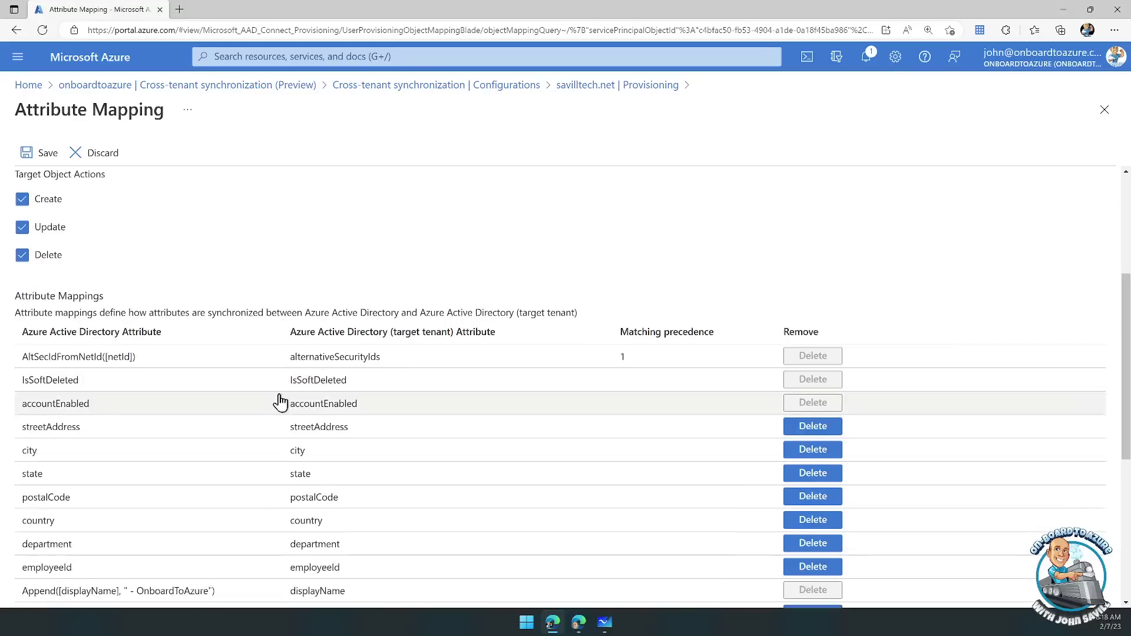
scroll(274, 404, "down", 3)
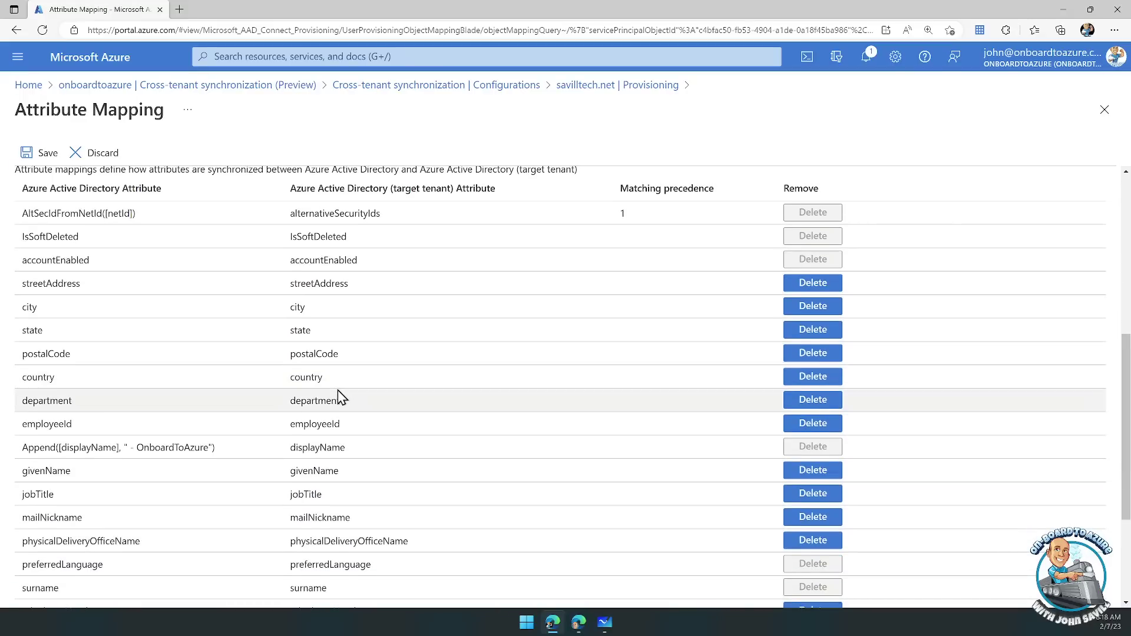
scroll(348, 389, "down", 3)
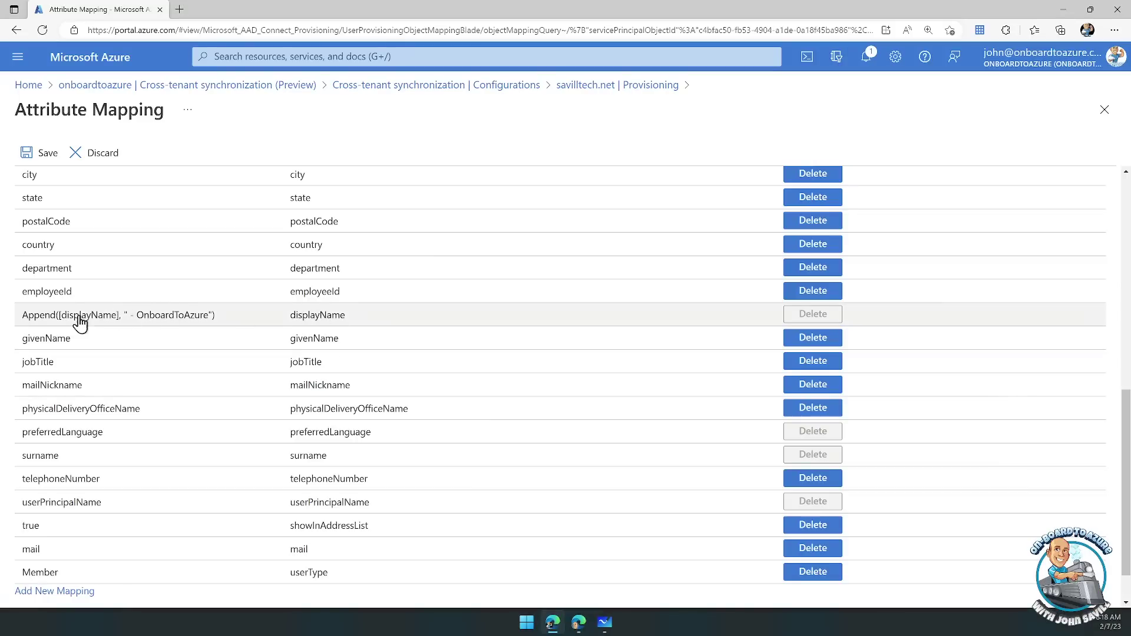
left_click(45, 324)
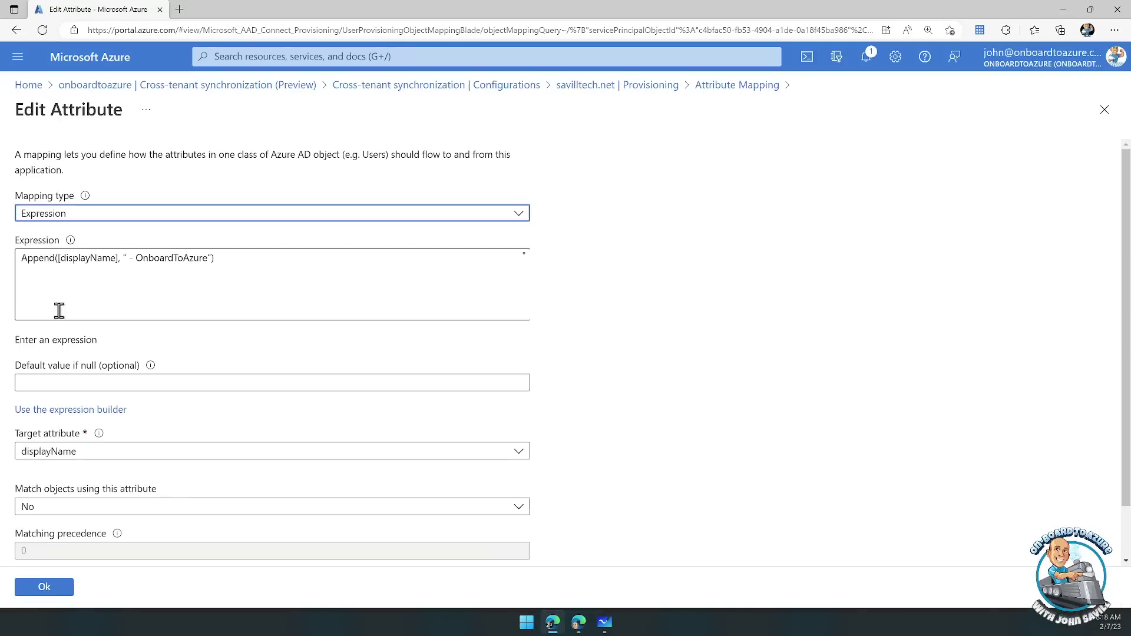
Step: Examine the mapping type choices and the Append expression of the displayName attribute mapping
left_click(87, 219)
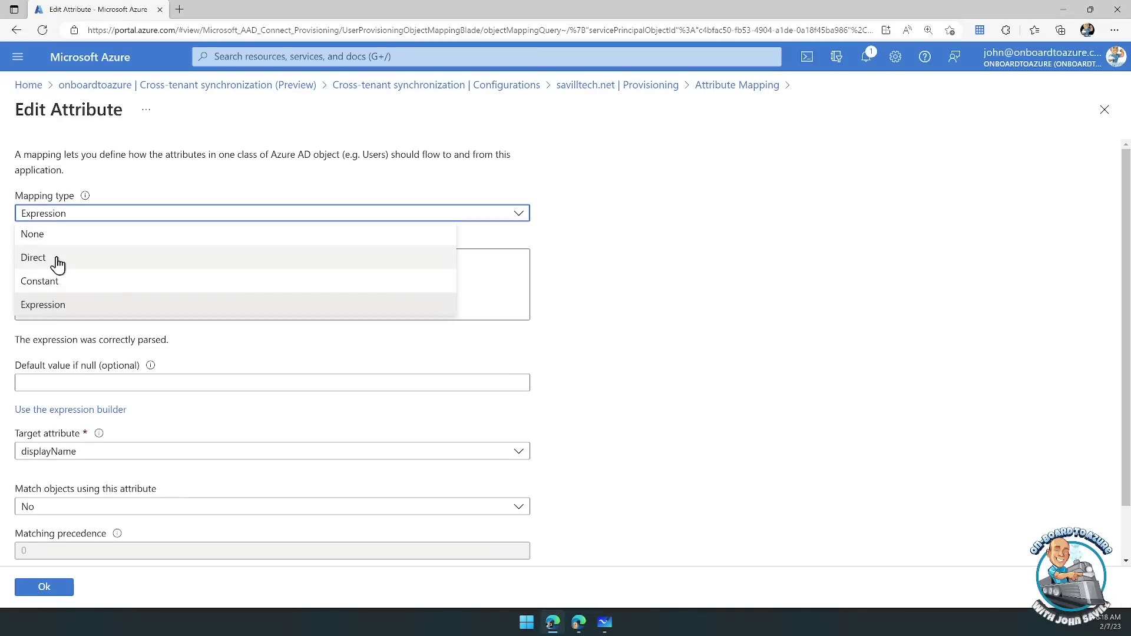
left_click(572, 218)
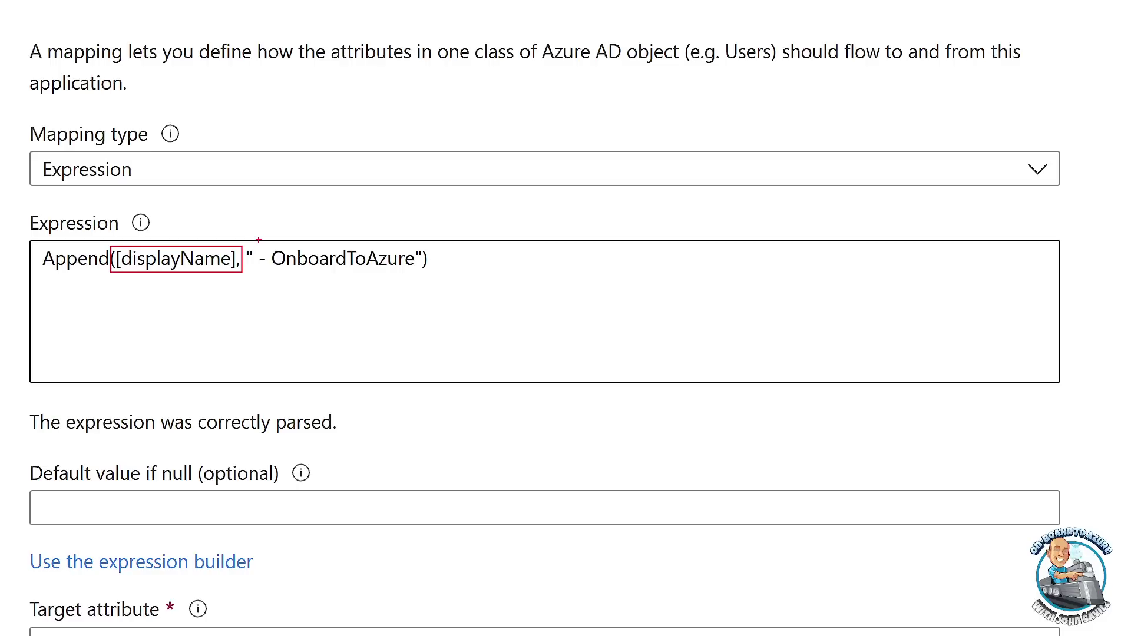
mouse_move(255, 245)
left_mouse_down()
mouse_move(440, 263)
mouse_move(433, 272)
left_mouse_up()
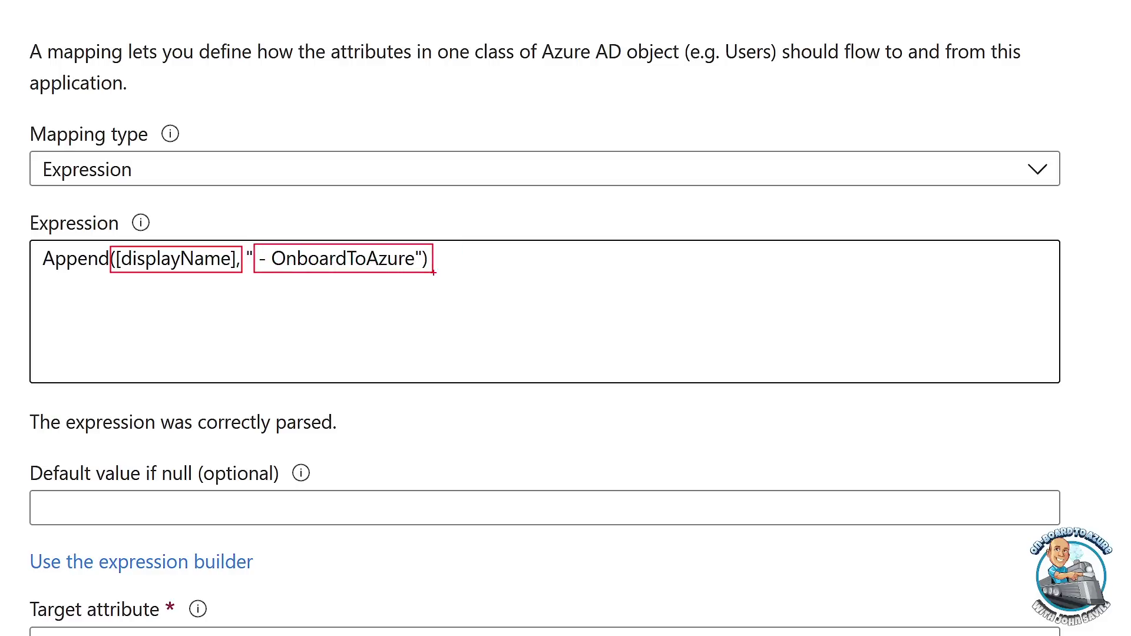
key("Escape")
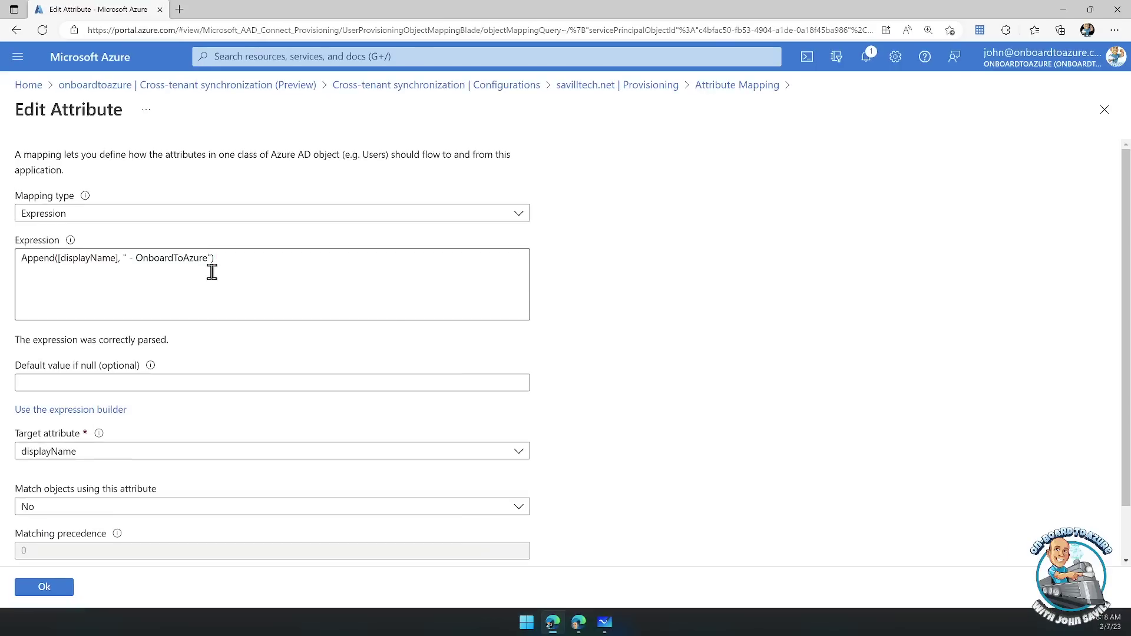
Step: Test the displayName expression in the expression builder against an existing user and examine the expression output
left_click(94, 410)
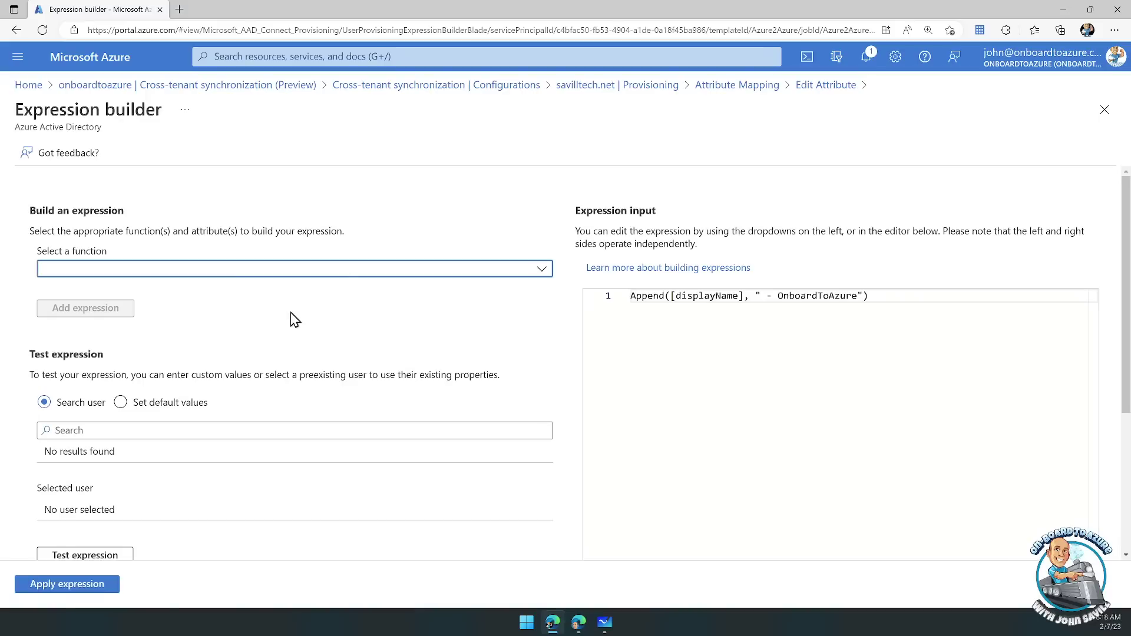
scroll(118, 353, "down", 1)
left_click(112, 368)
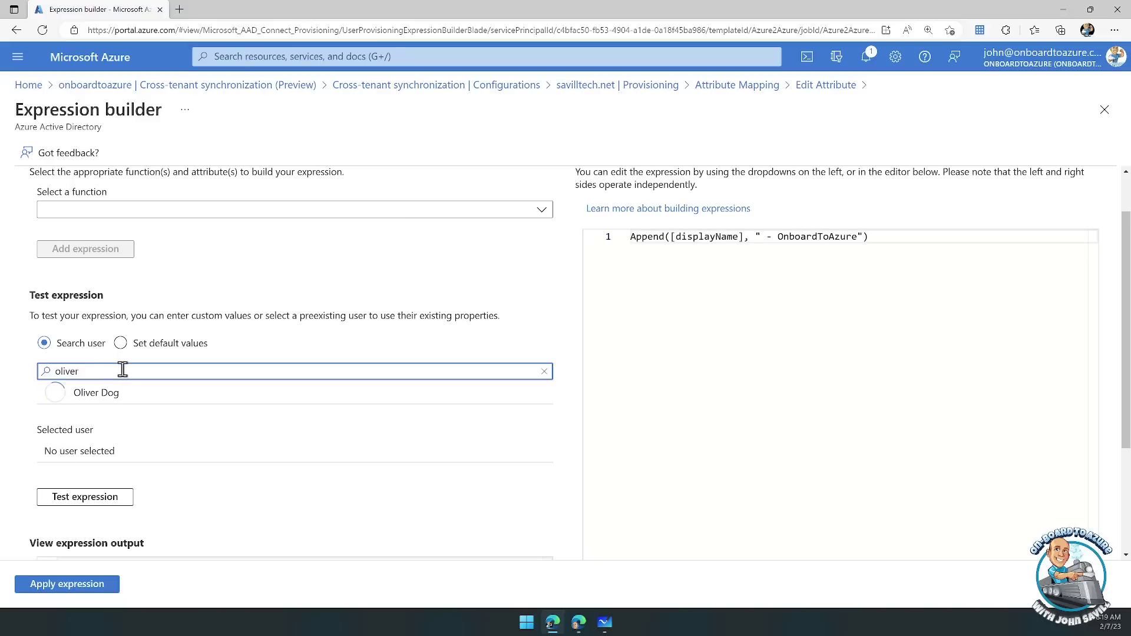
left_click(103, 394)
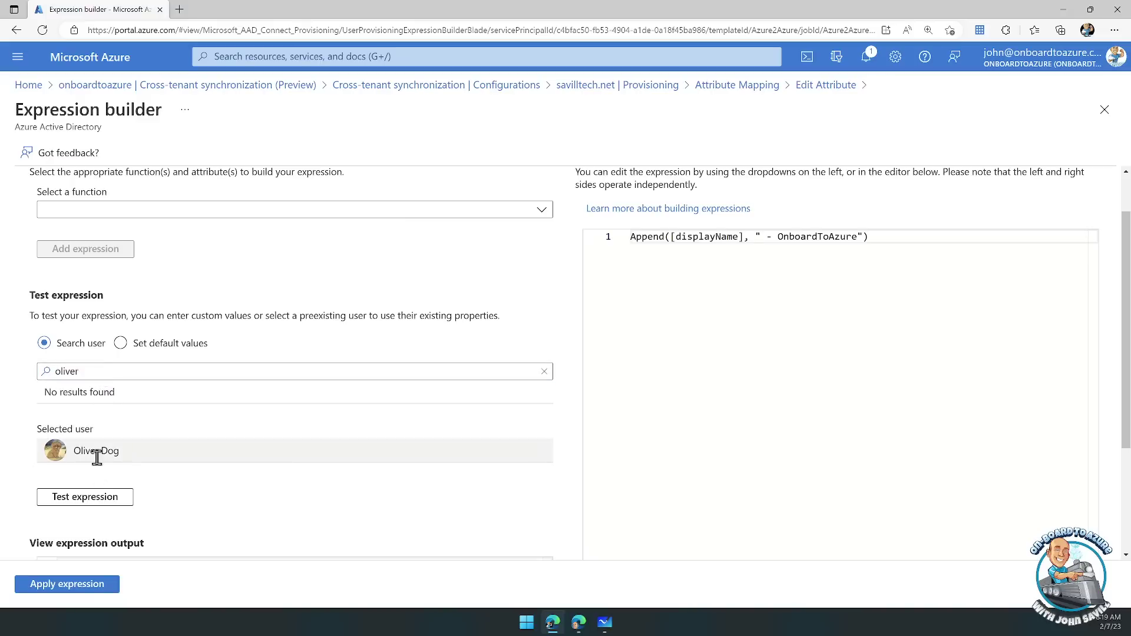
left_click(93, 498)
scroll(176, 462, "down", 3)
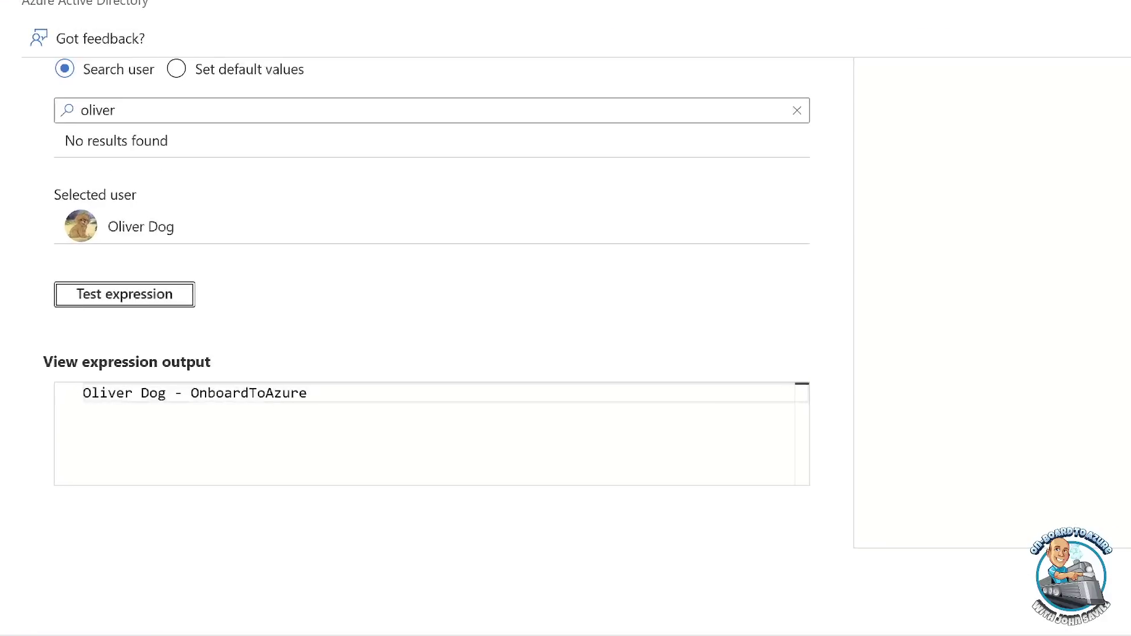
left_click_drag(73, 370, 418, 413)
key("Escape")
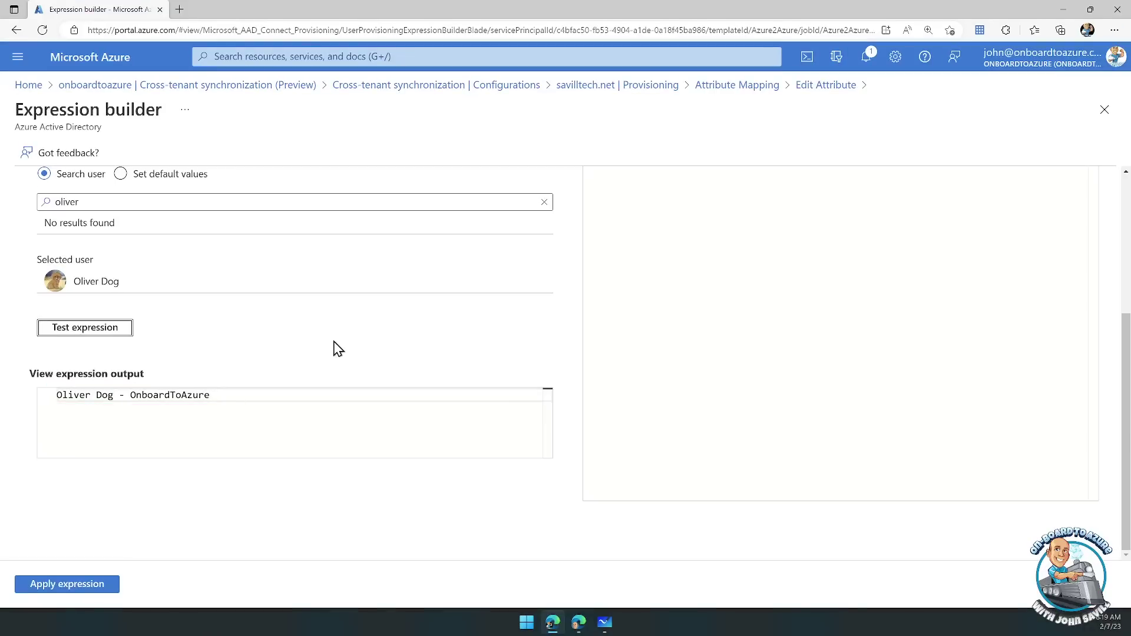
Step: Leave the expression builder and displayName mapping without changes, and view the department attribute mapping's settings
scroll(411, 305, "up", 4)
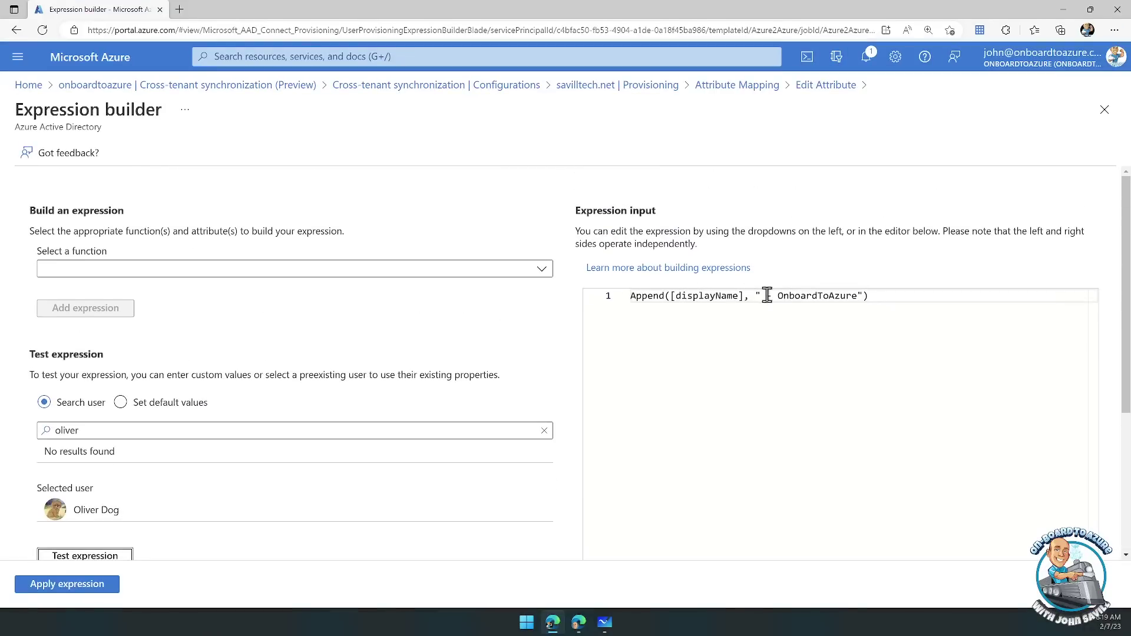
left_click(1104, 111)
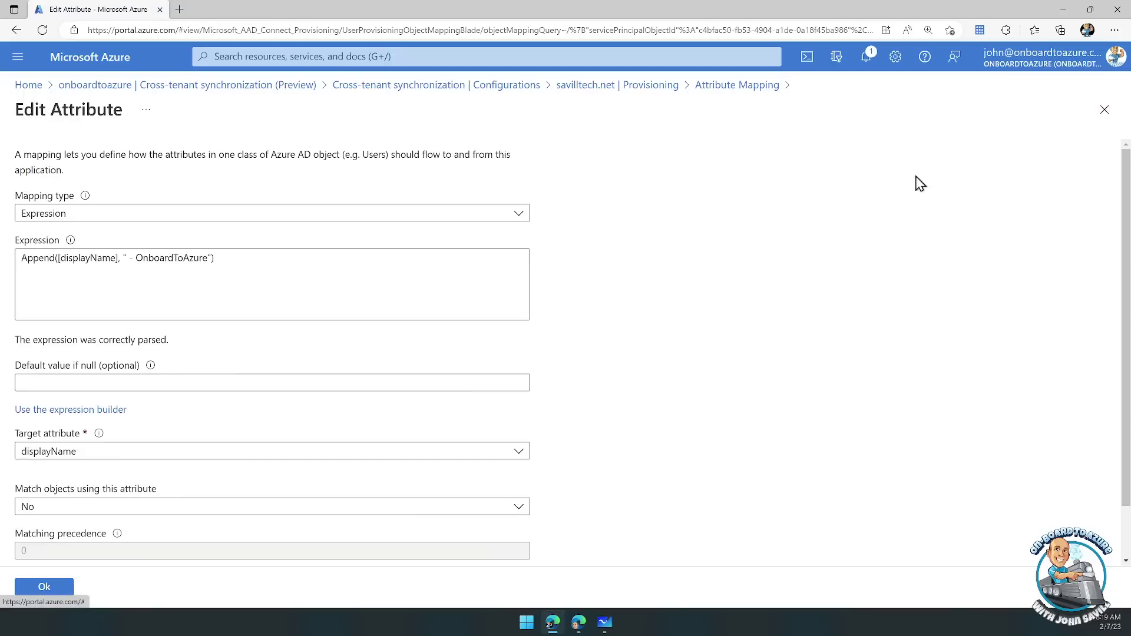
left_click(1105, 111)
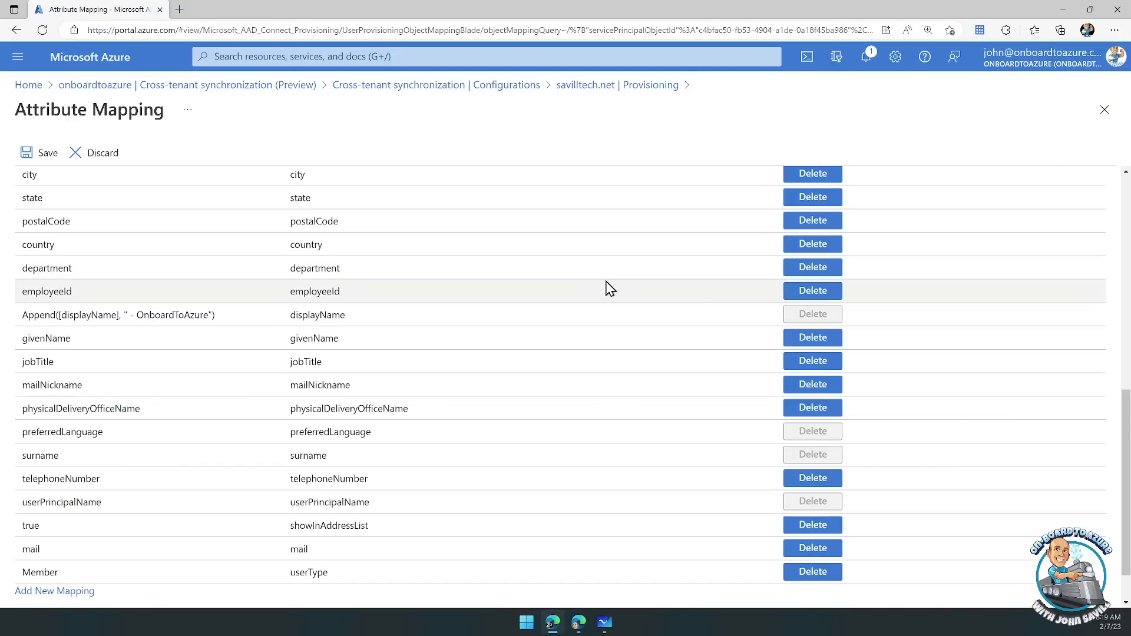
scroll(595, 297, "down", 1)
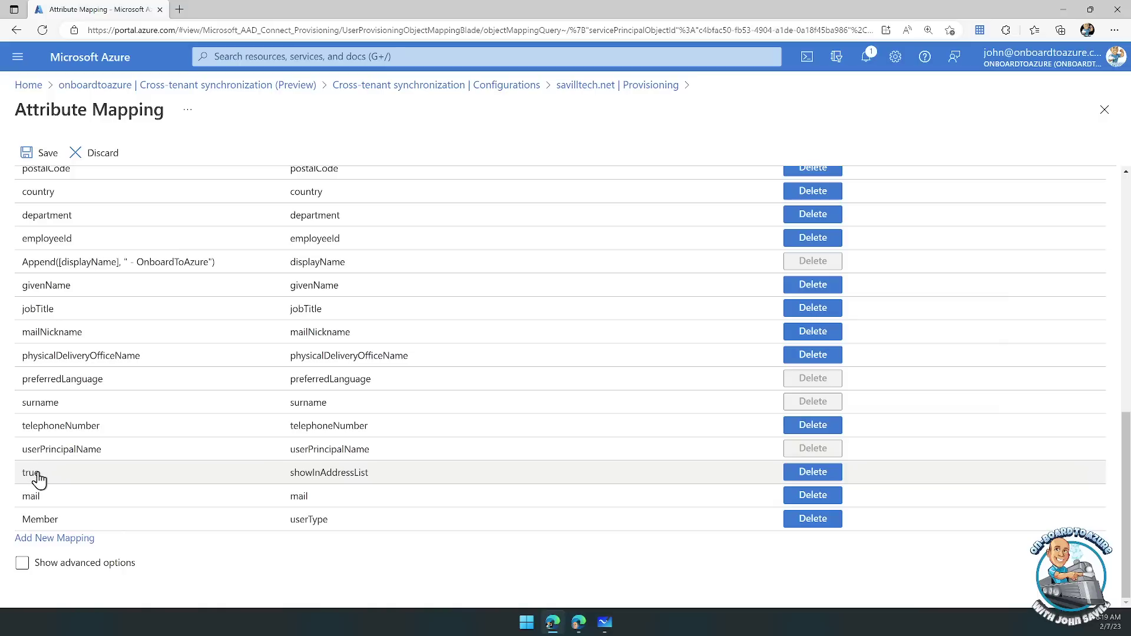
left_click(82, 223)
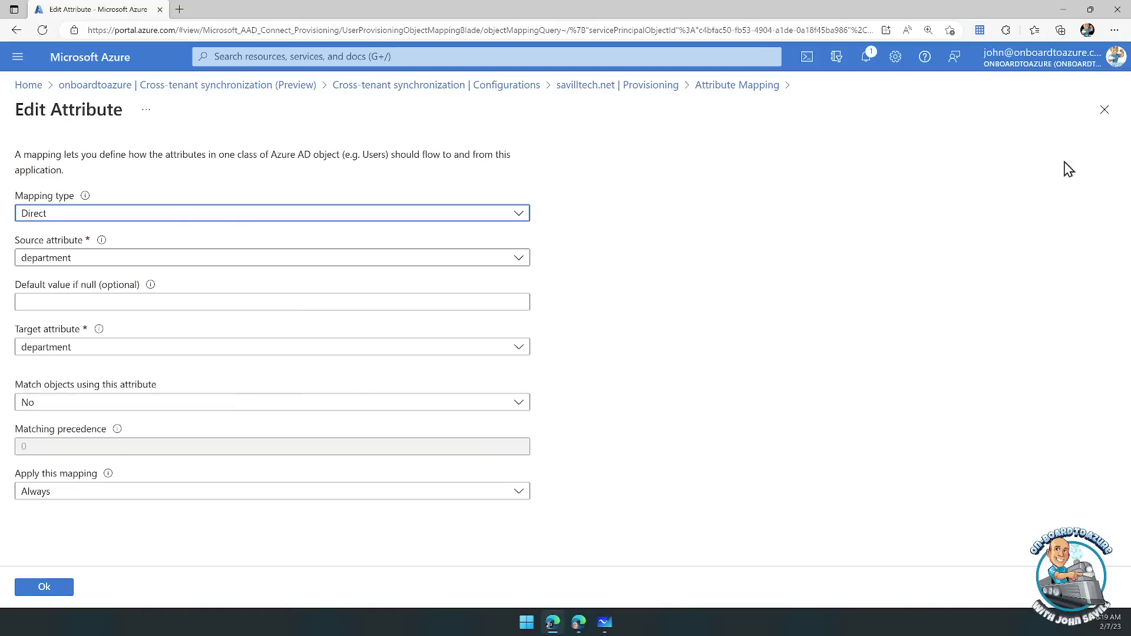
left_click(1104, 111)
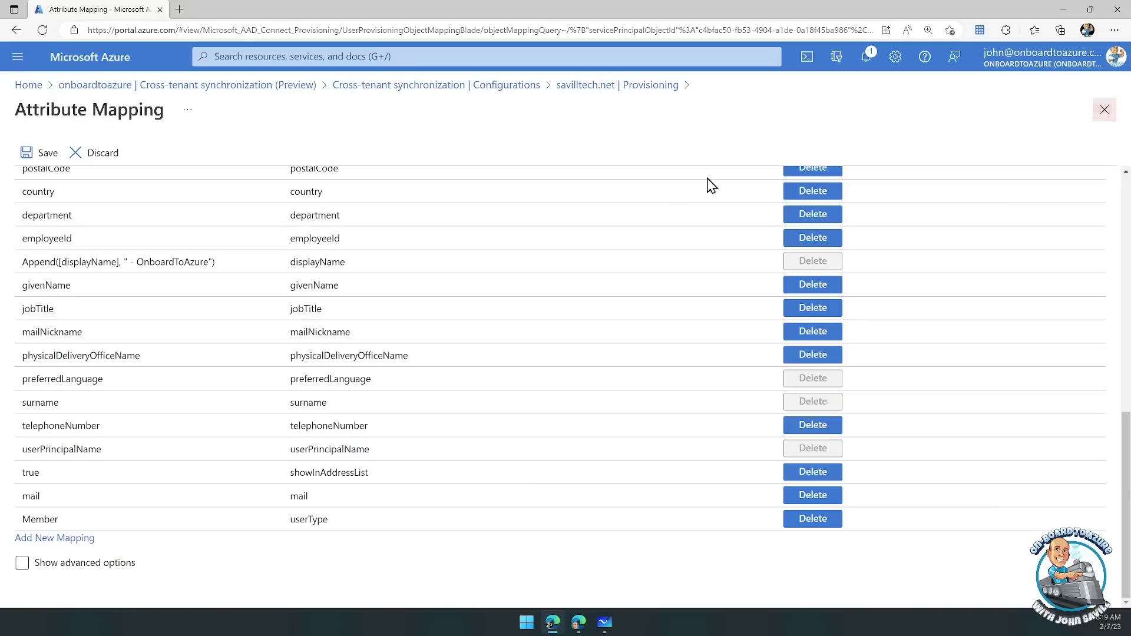
Step: Examine the Source Object Scope setting of the Provision Azure Active Directory Users mapping
scroll(545, 362, "up", 1)
scroll(545, 364, "up", 10)
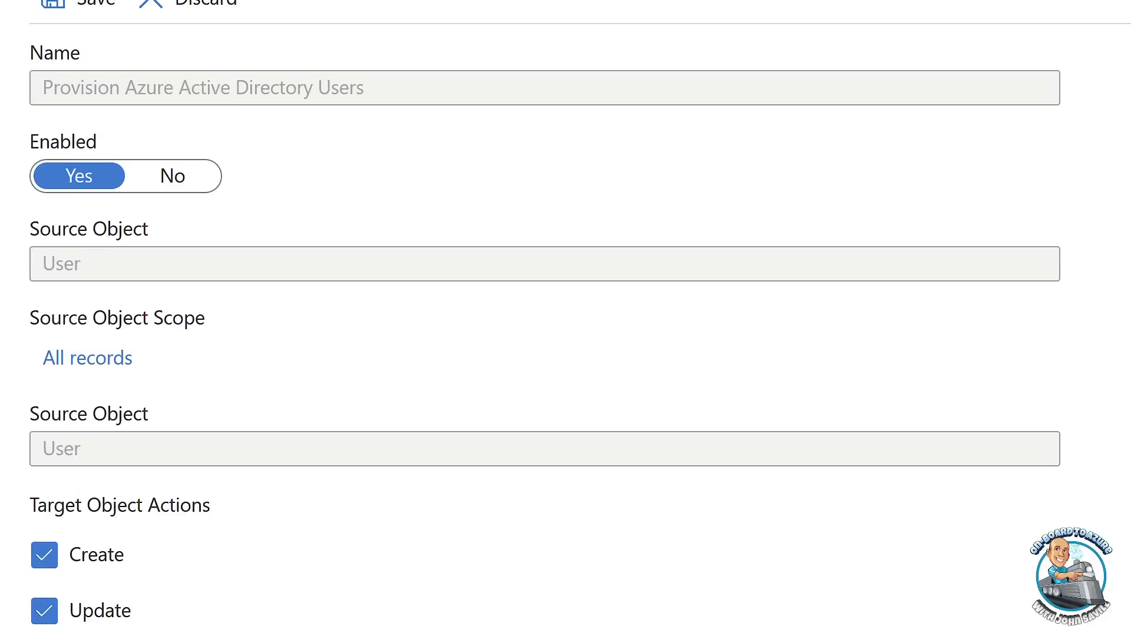
left_click_drag(19, 306, 229, 378)
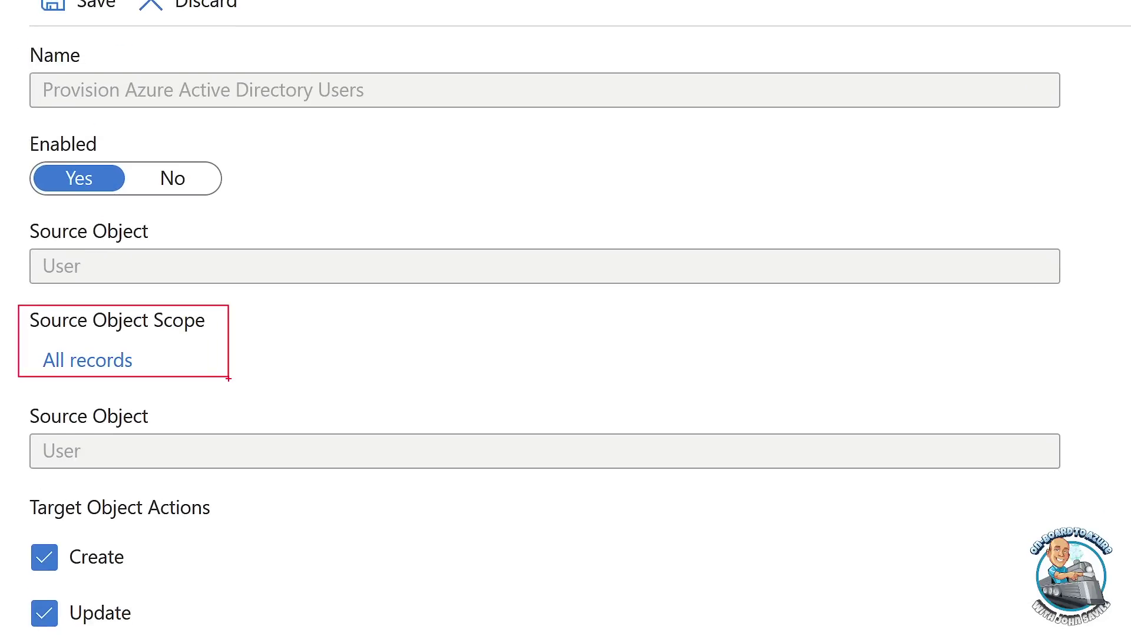
key("Escape")
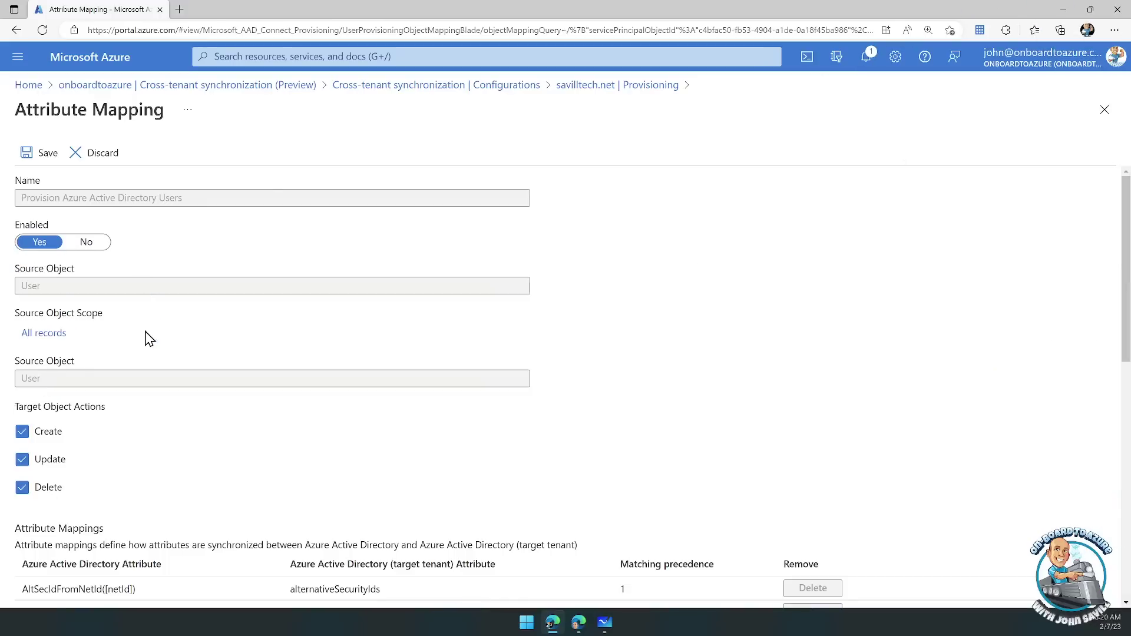
Step: Try out a source object scoping filter on the department attribute with the EQUALS operator, and leave without adding it
left_click(47, 334)
left_click(71, 155)
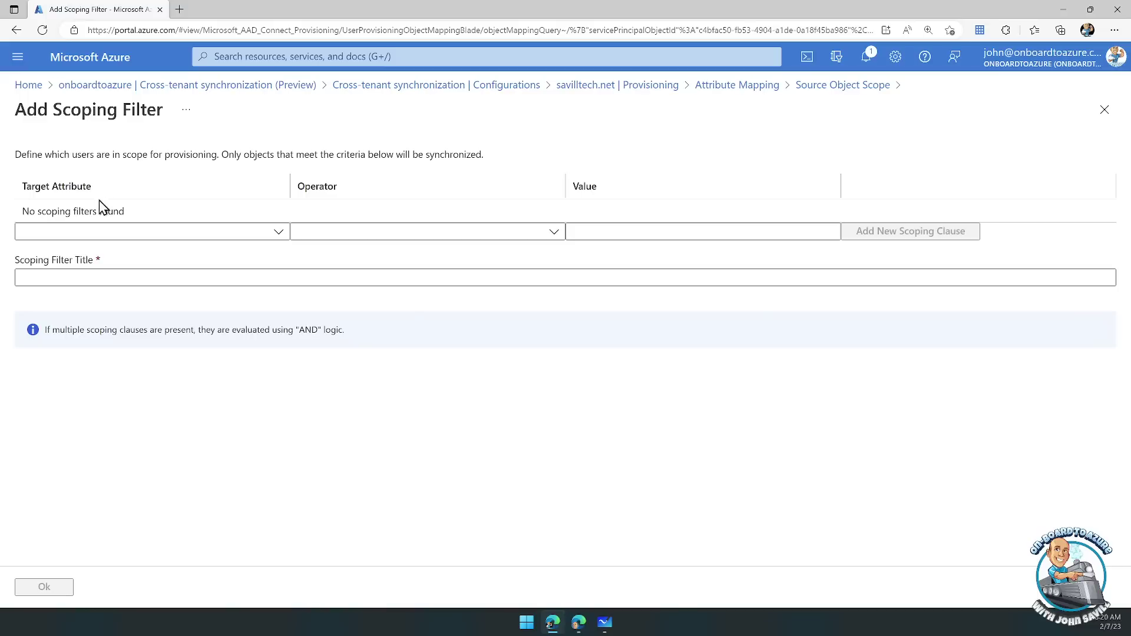
left_click(118, 234)
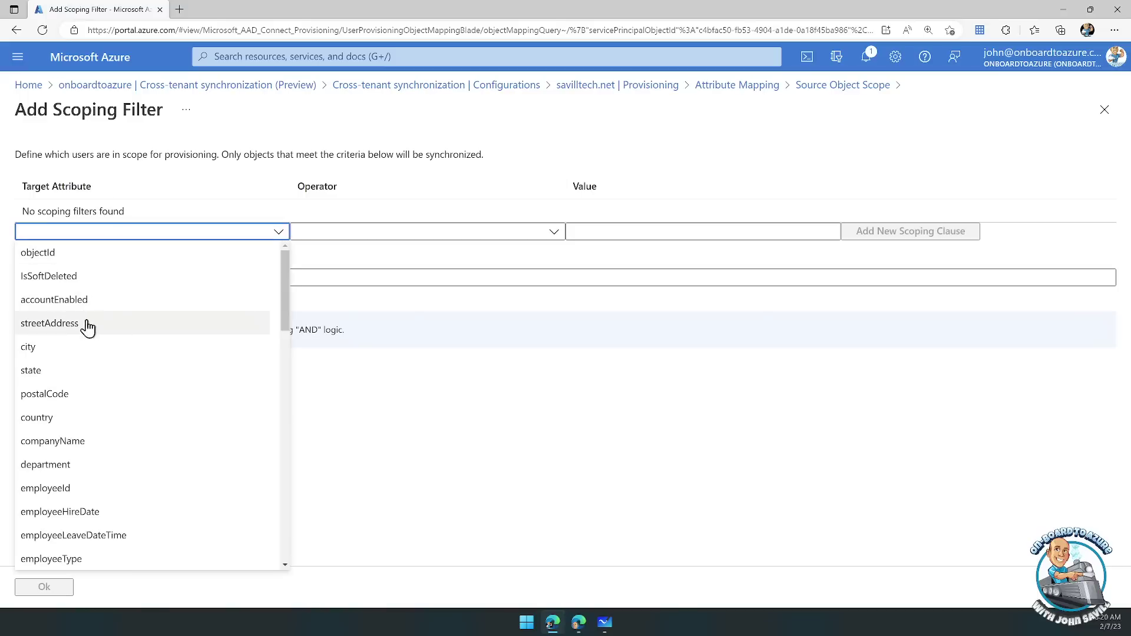
left_click(76, 466)
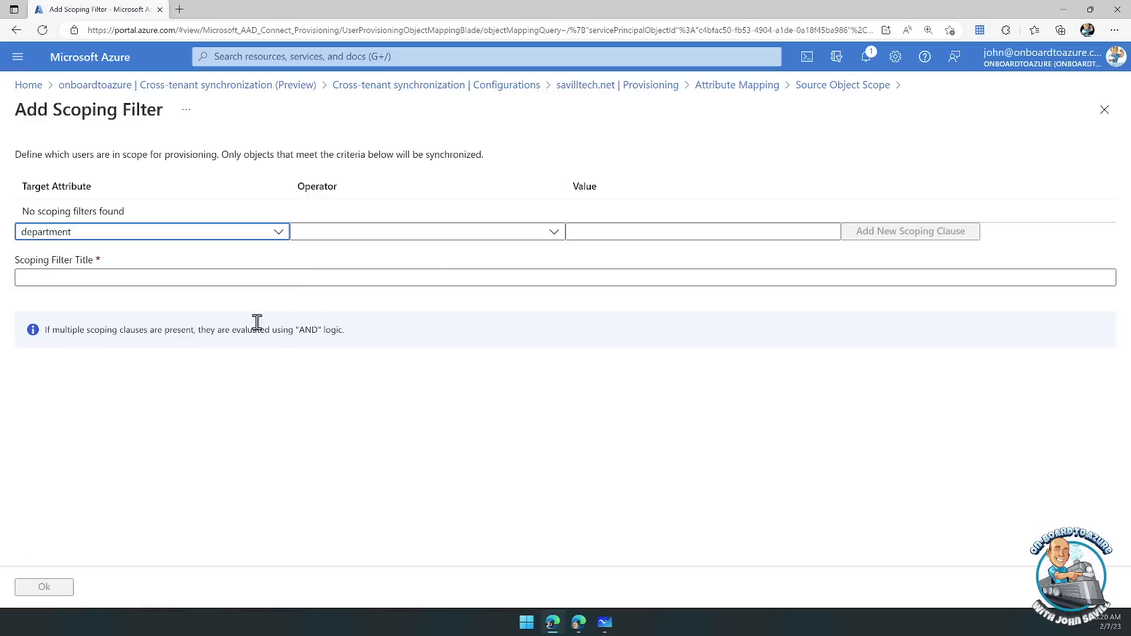
left_click(480, 234)
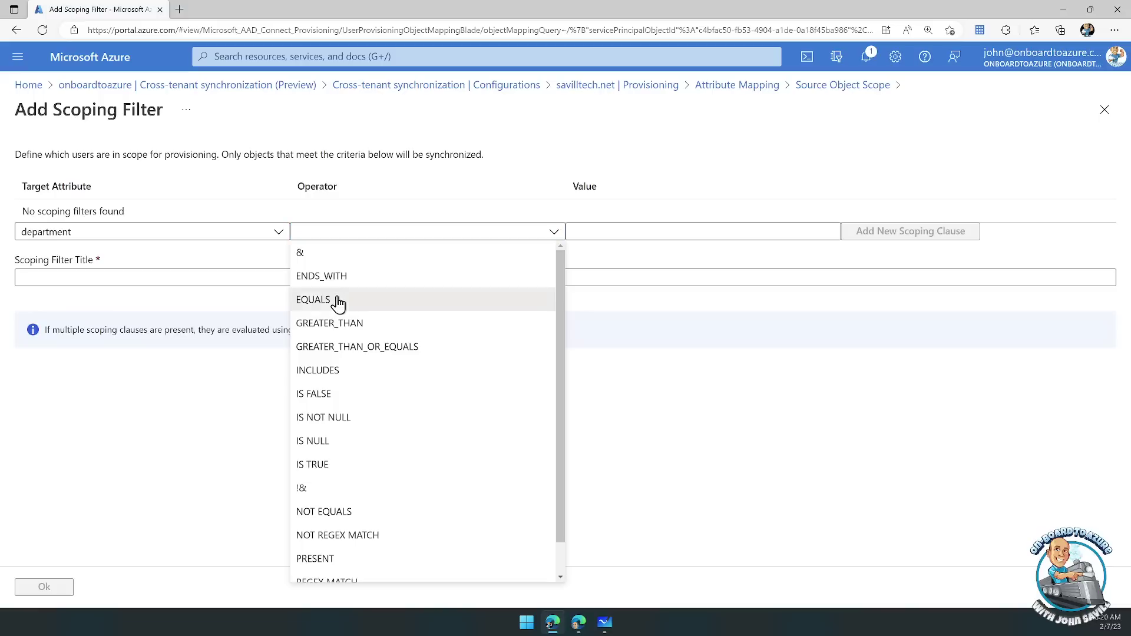
left_click(372, 300)
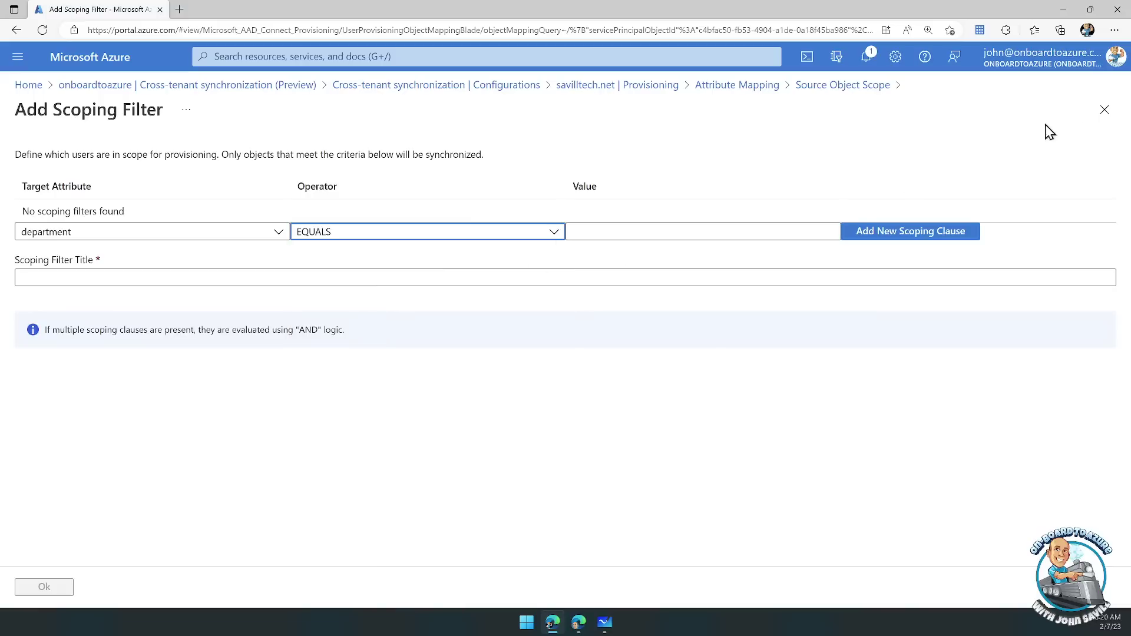
left_click(1104, 110)
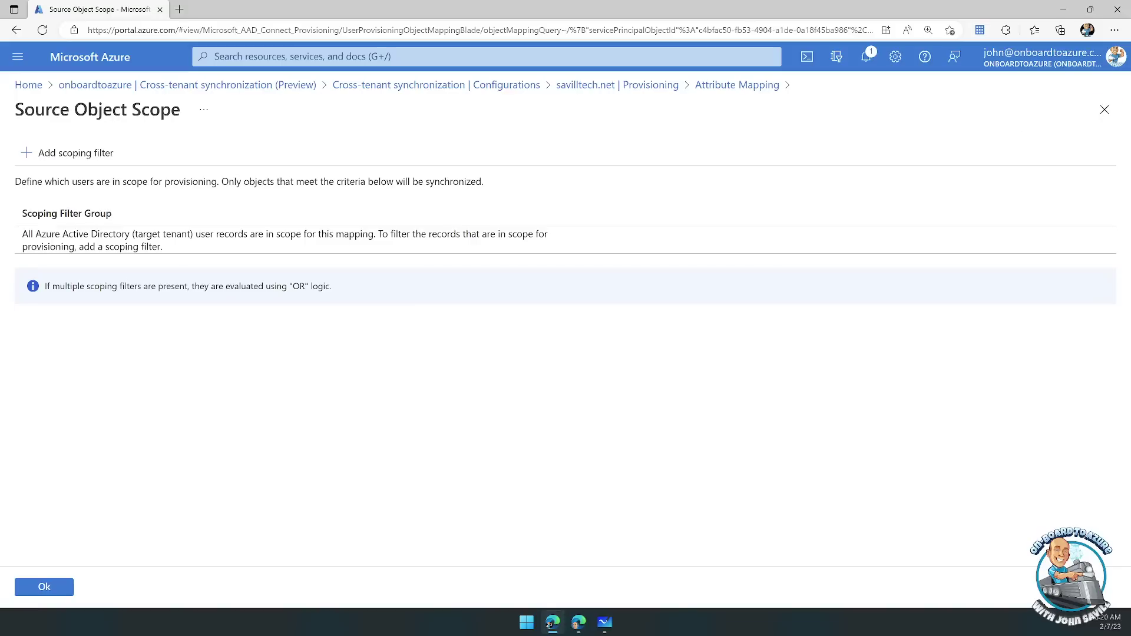
left_click(1104, 112)
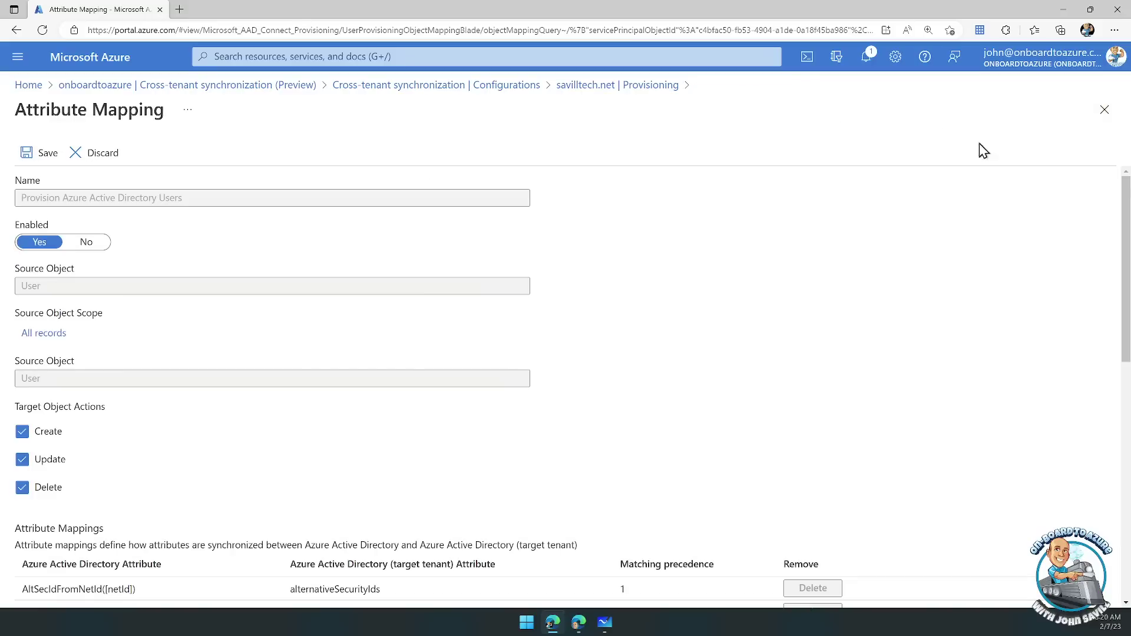
Step: Save the attribute mapping changes, confirm the save and dismiss the notification
scroll(379, 250, "down", 10)
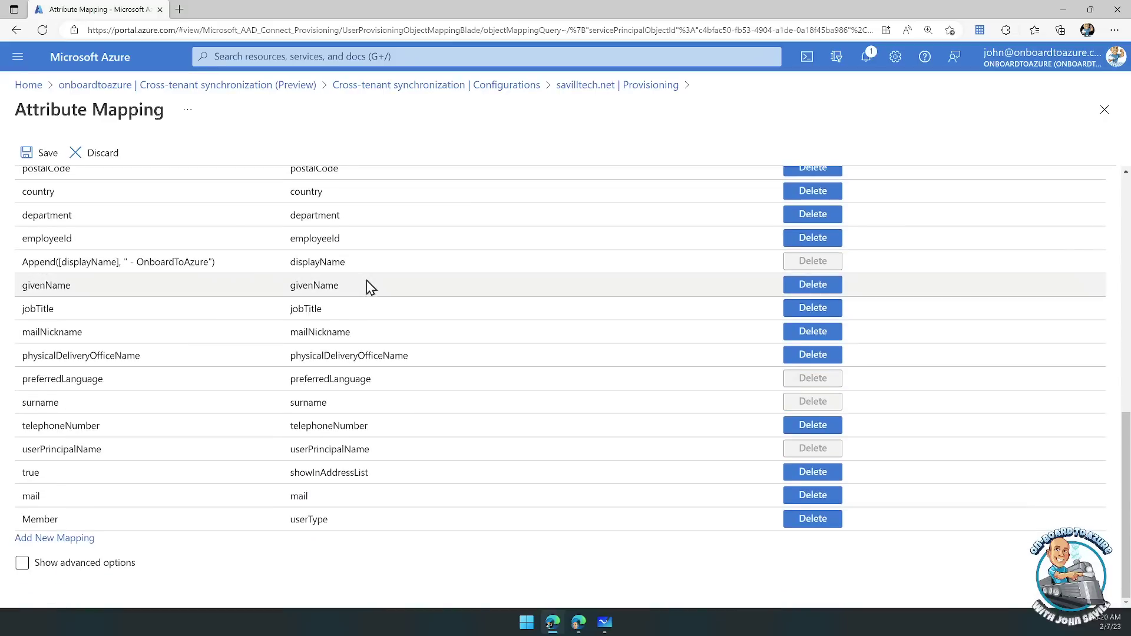
scroll(369, 284, "up", 10)
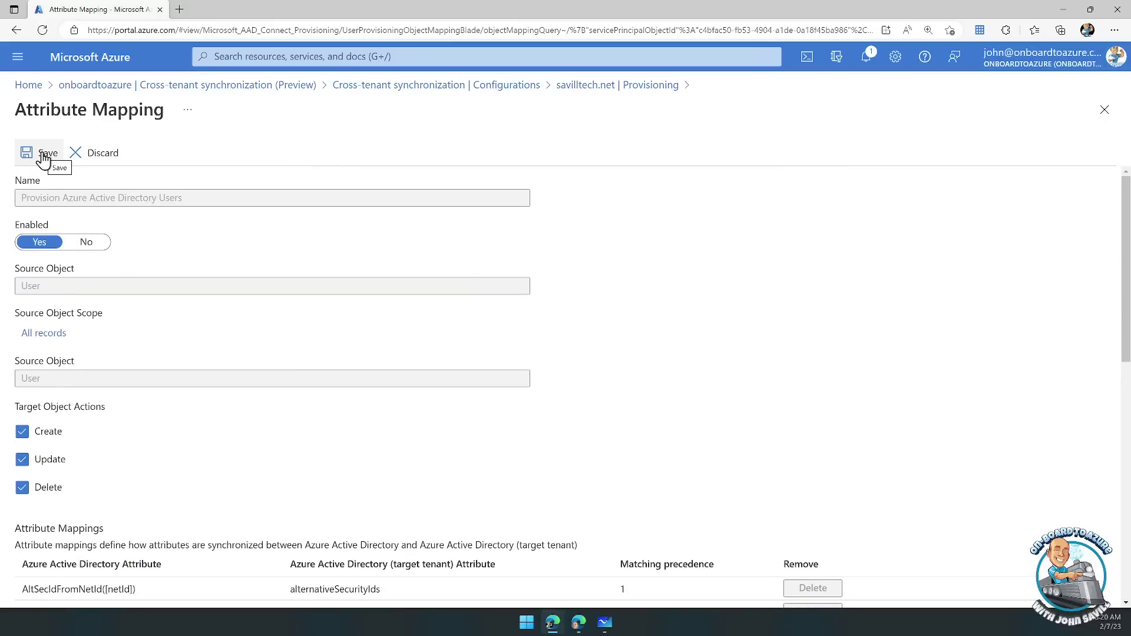
left_click(43, 156)
left_click(46, 236)
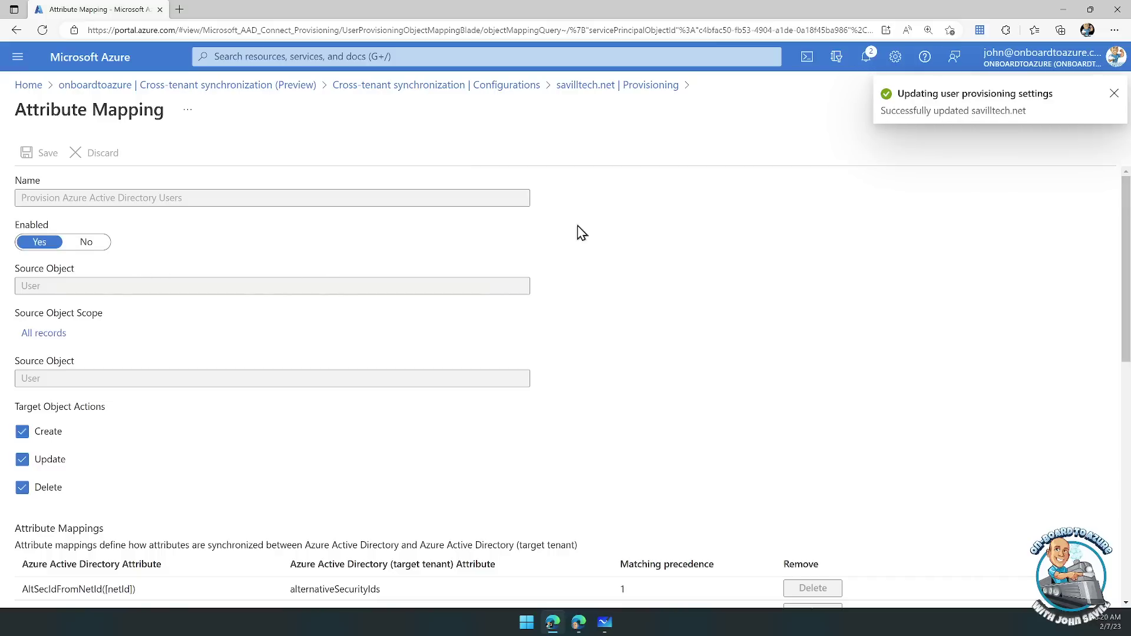
left_click(1114, 94)
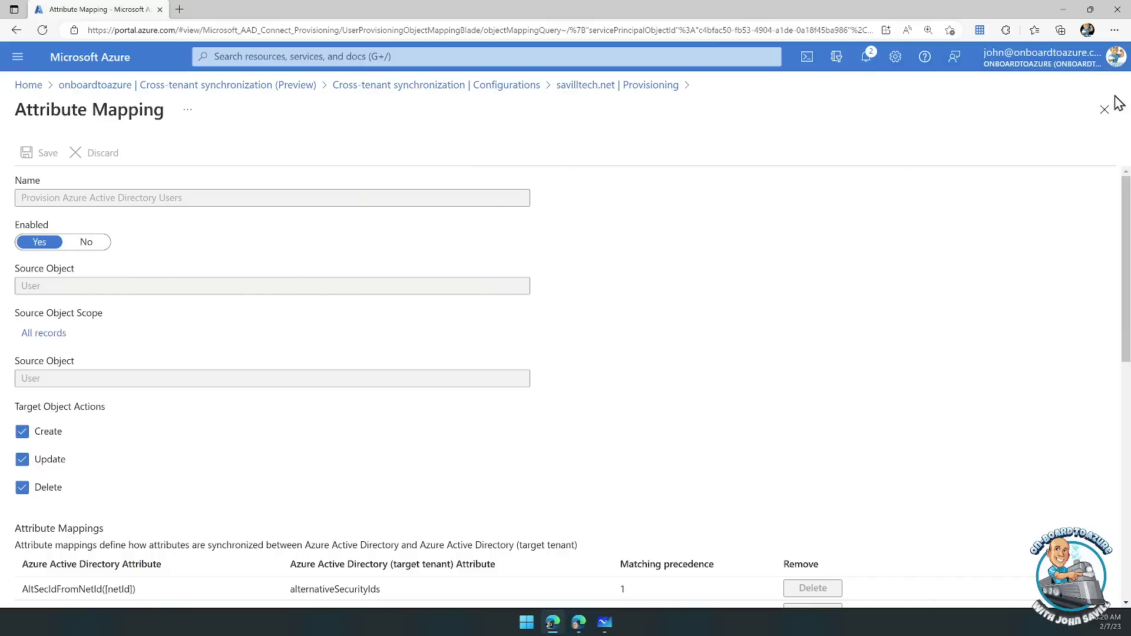
Step: Return to the savilltech.net provisioning page and expand its Settings section to review the notification, accidental deletion and scope options
left_click(1104, 110)
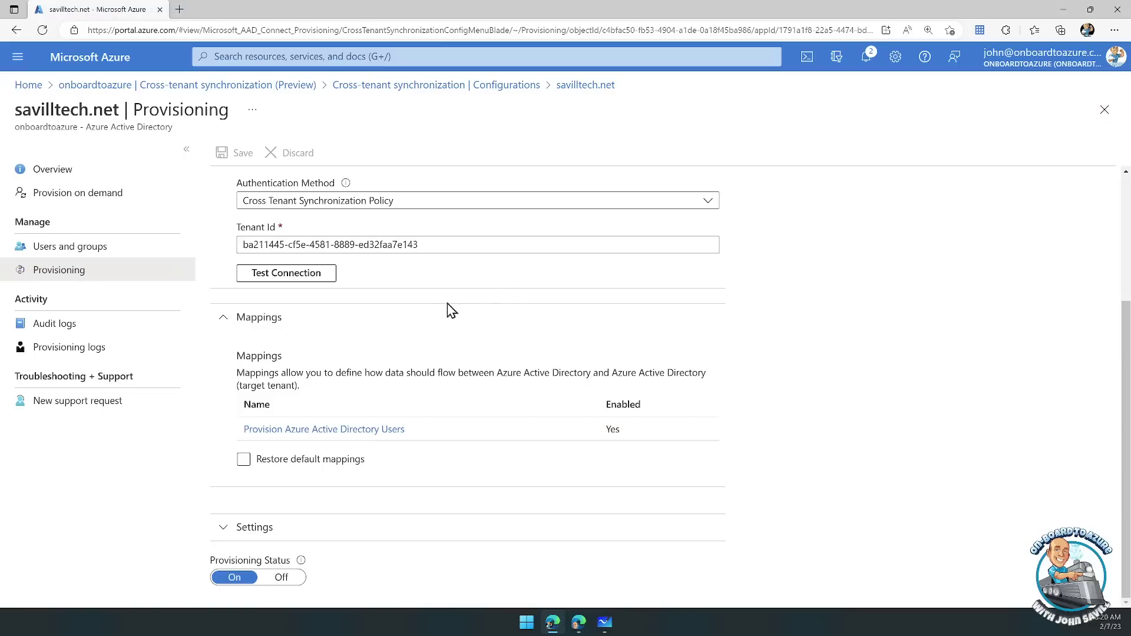
left_click(227, 530)
scroll(369, 392, "down", 3)
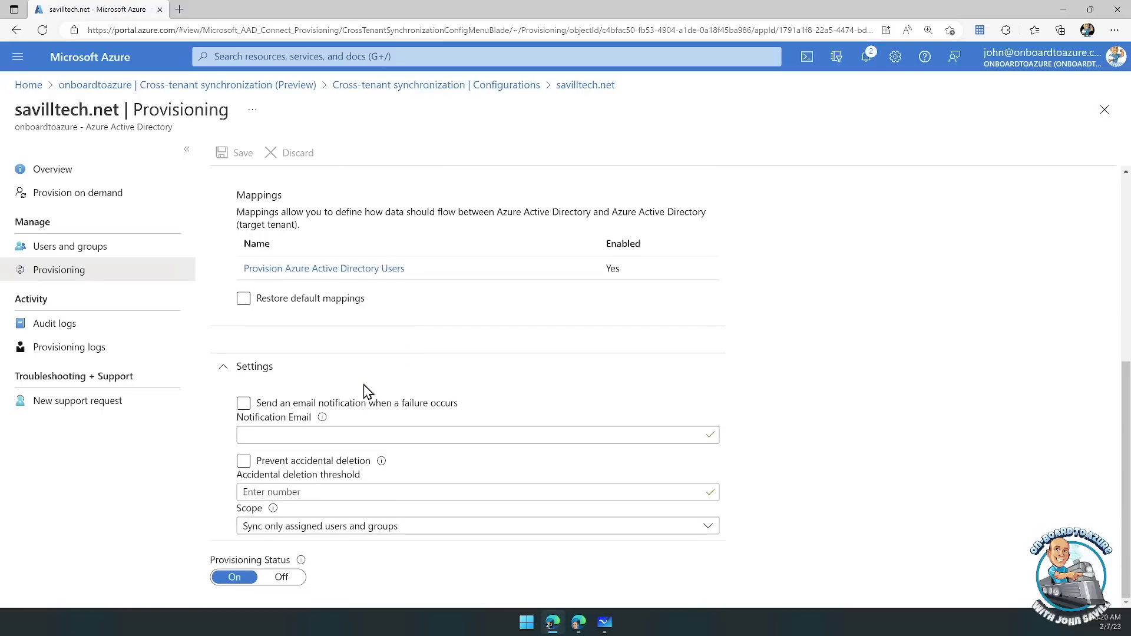
left_click(368, 403)
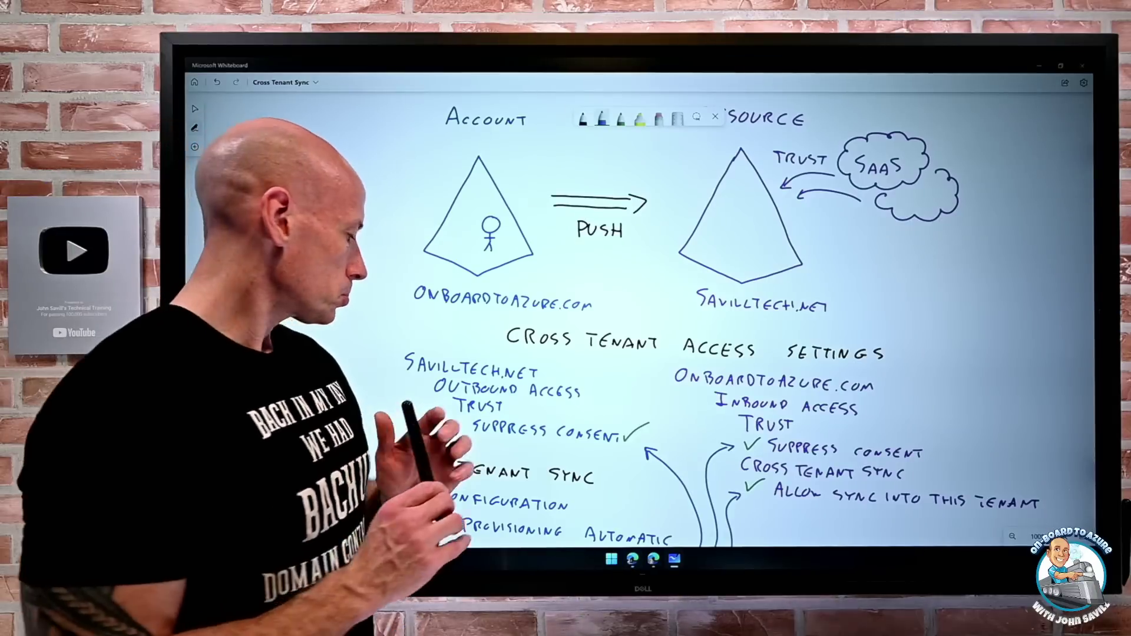
Step: On the whiteboard, write a "Scope Filters" sub-item under Mapping, erasing and rewriting a badly drawn letter
left_click_drag(330, 424, 387, 202)
left_click_drag(410, 406, 399, 374)
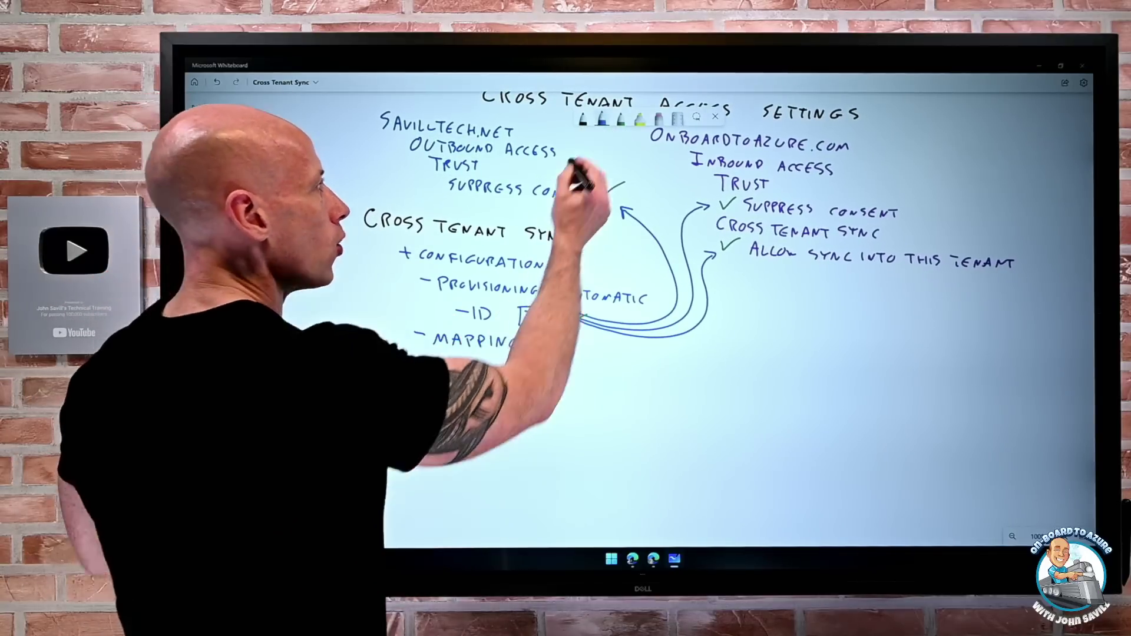
left_click_drag(453, 359, 485, 357)
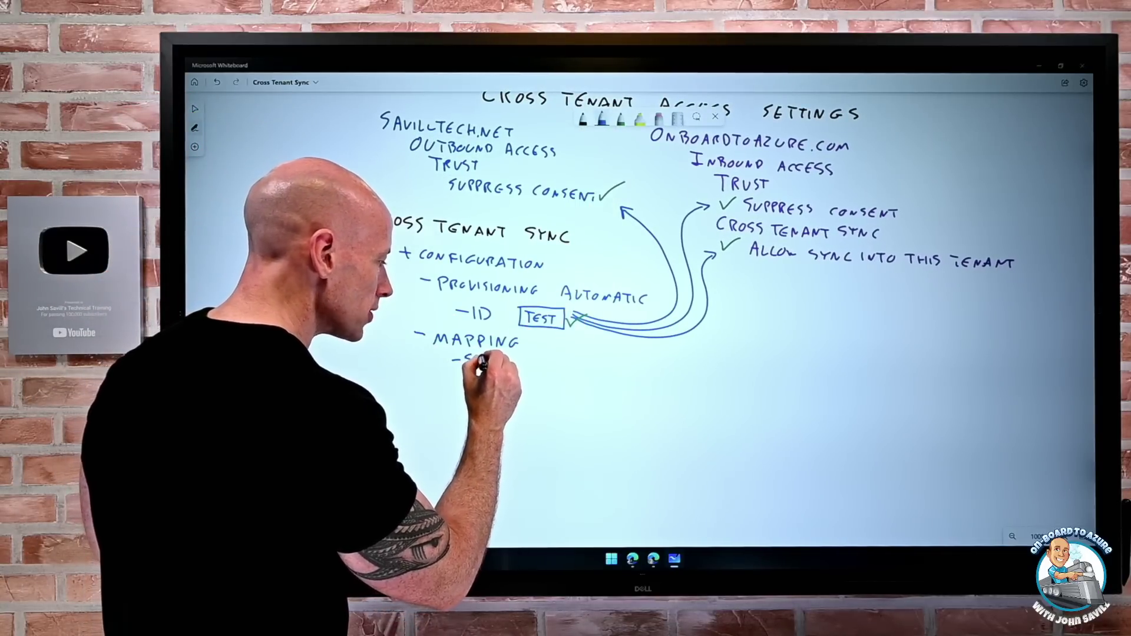
left_click(671, 120)
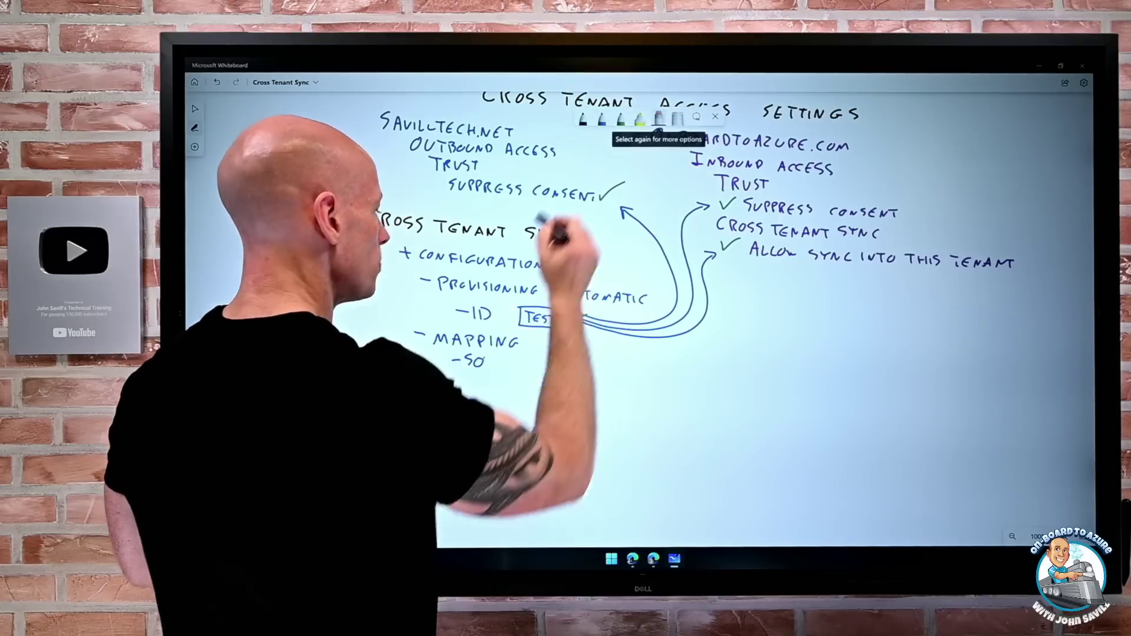
left_click(602, 118)
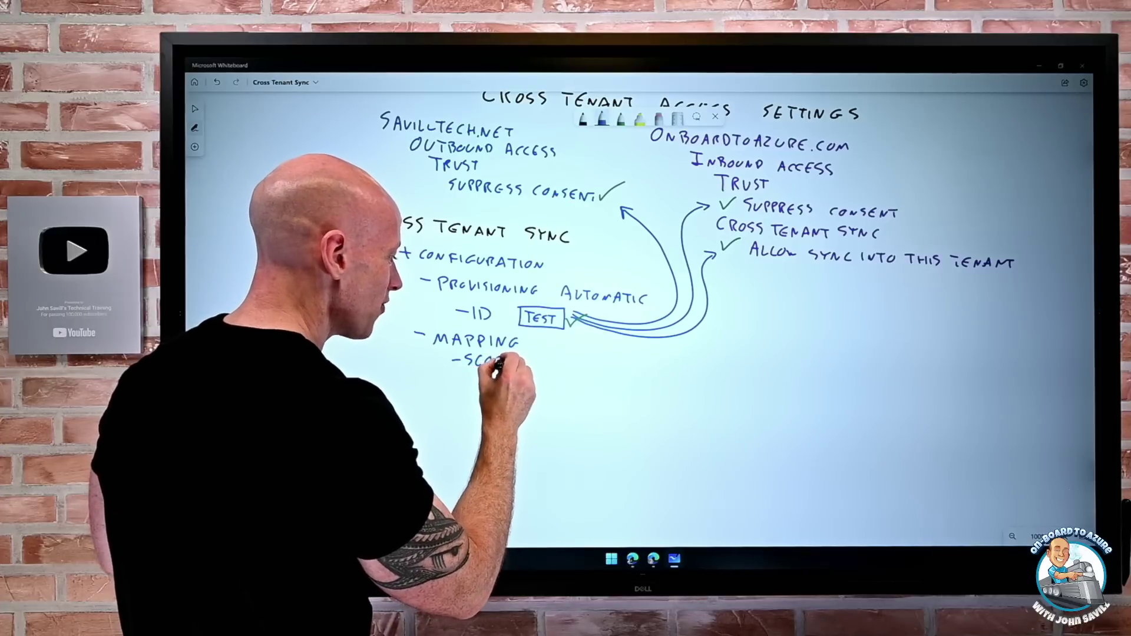
left_click_drag(533, 370, 579, 374)
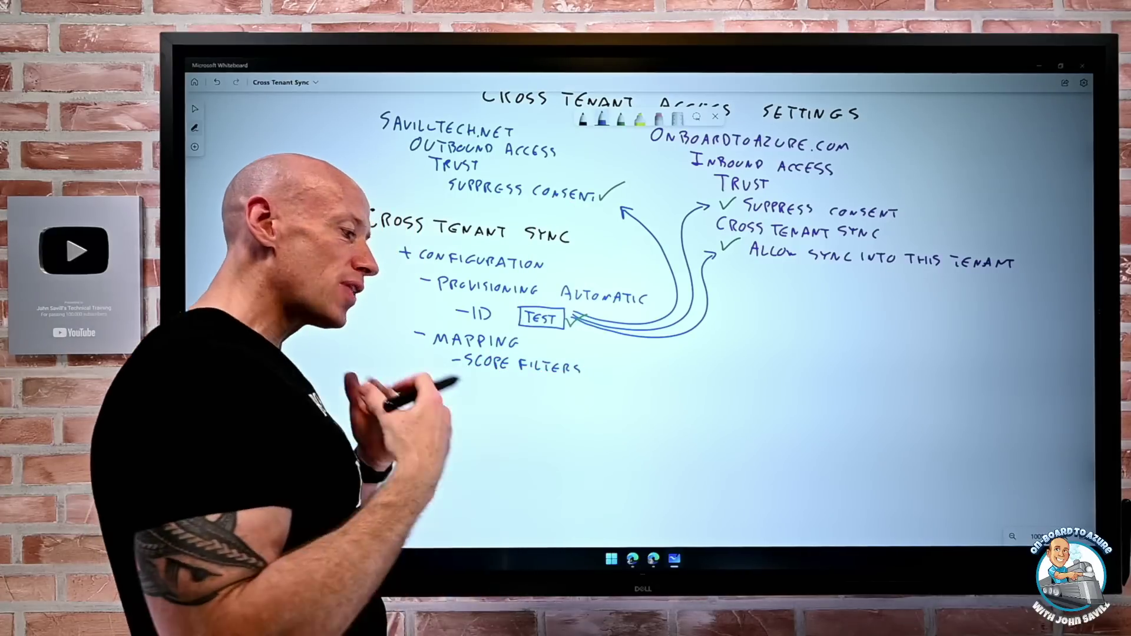
Step: Add a "Users + Group" item below Mapping in the Cross Tenant Sync configuration list
left_click_drag(393, 417, 403, 414)
left_click_drag(426, 374, 458, 383)
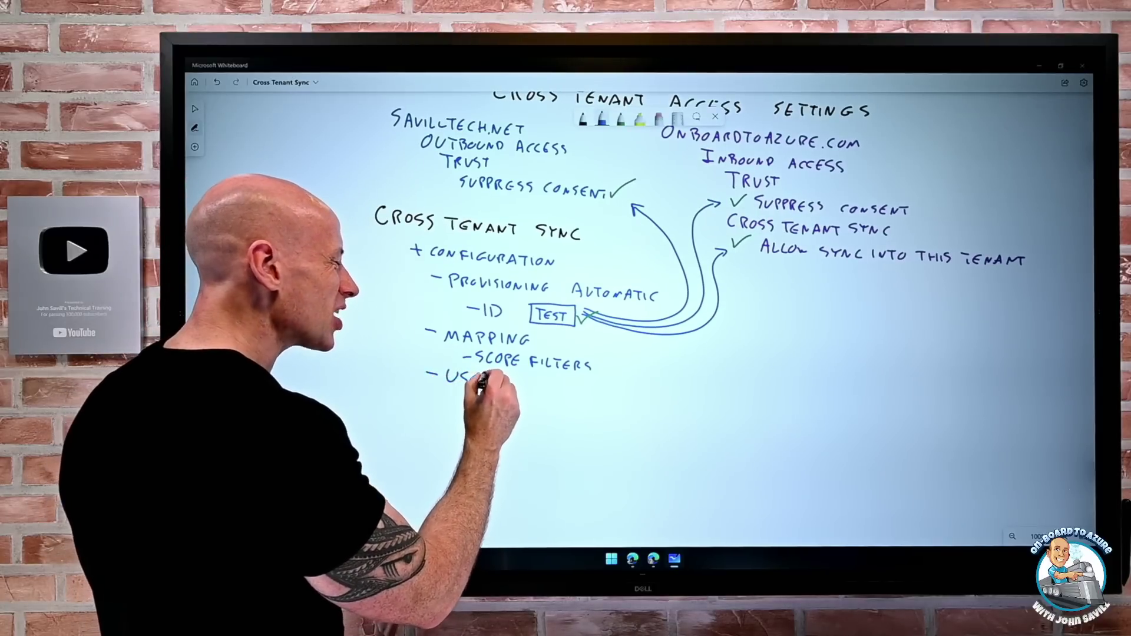
left_click_drag(502, 379, 572, 382)
left_click_drag(574, 391, 579, 384)
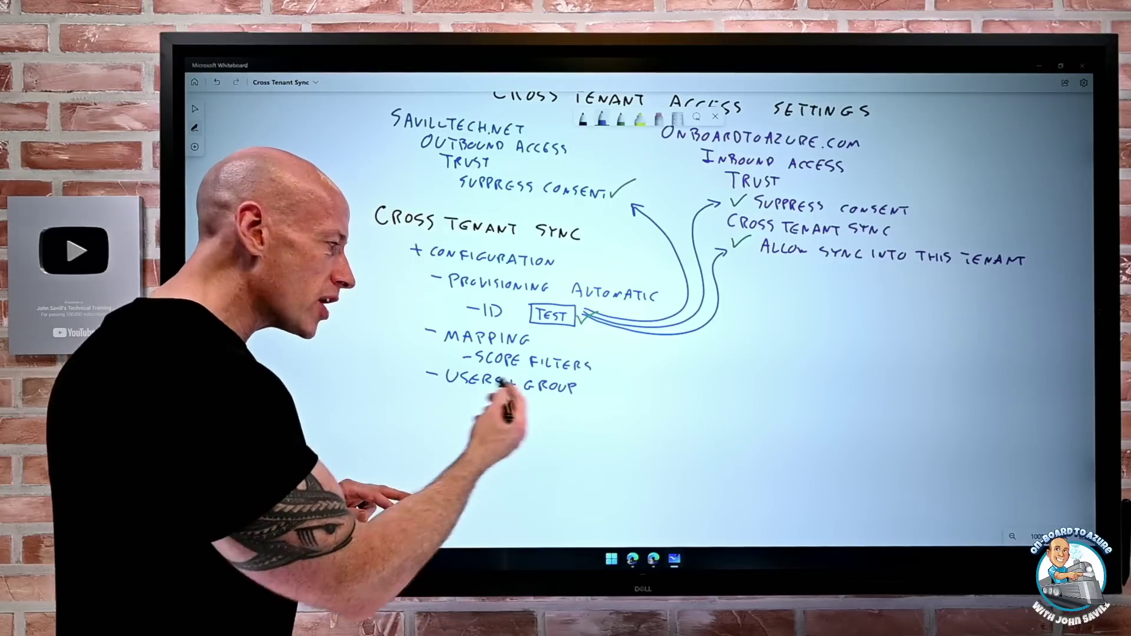
Step: Draw a small mark beside the account tenant, near the start of the Push arrow, and select the blue pen
left_click_drag(389, 268, 363, 470)
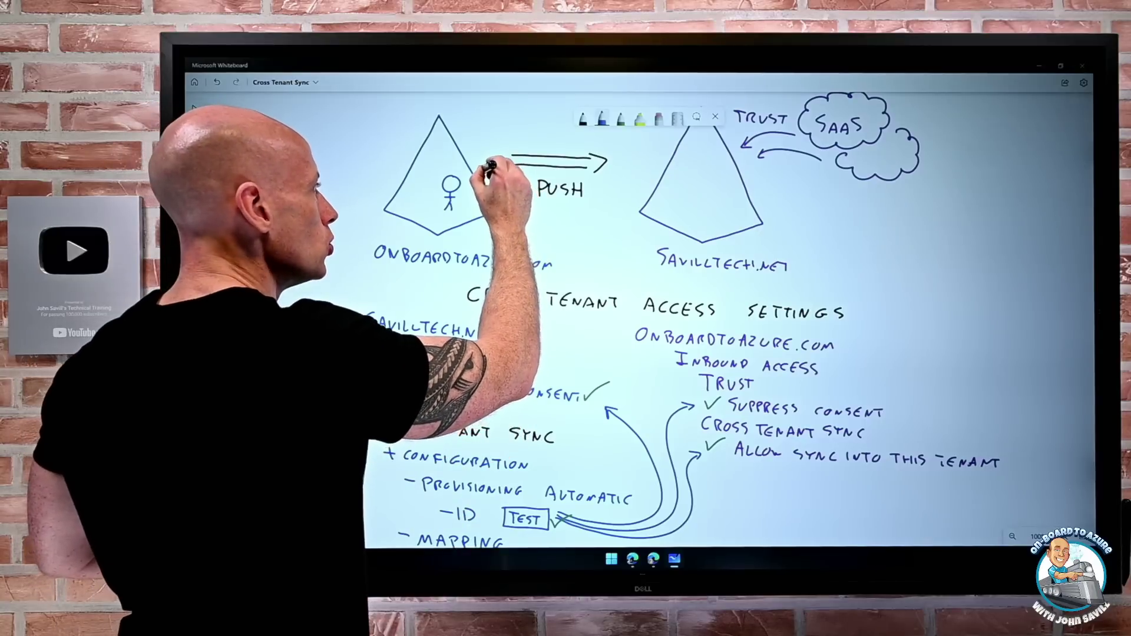
left_click_drag(484, 172, 498, 176)
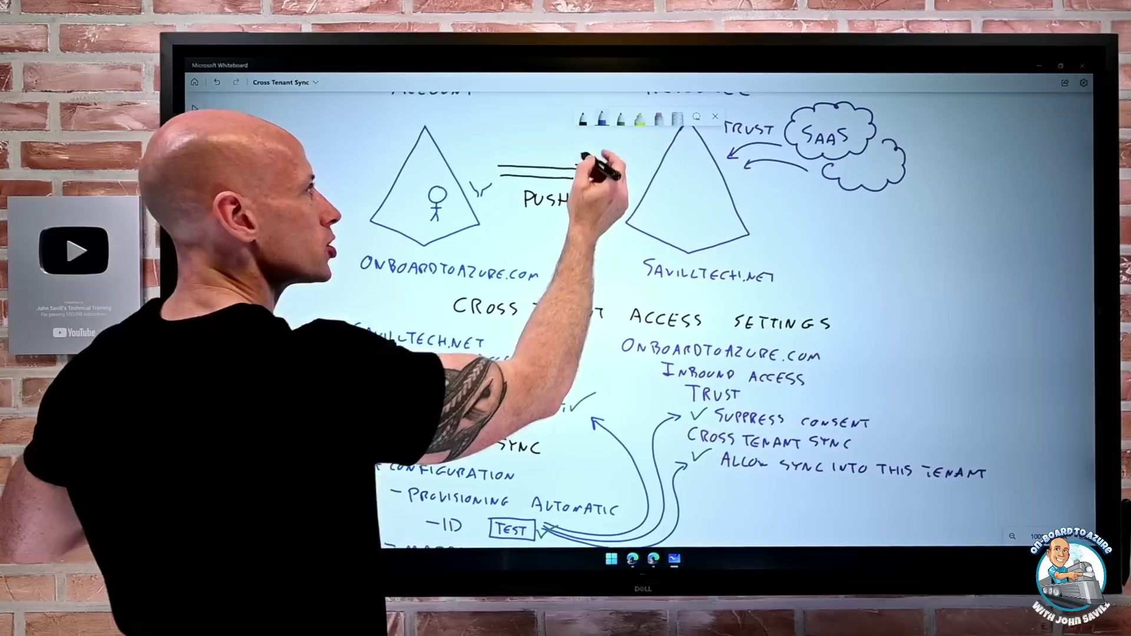
left_click_drag(579, 164, 581, 182)
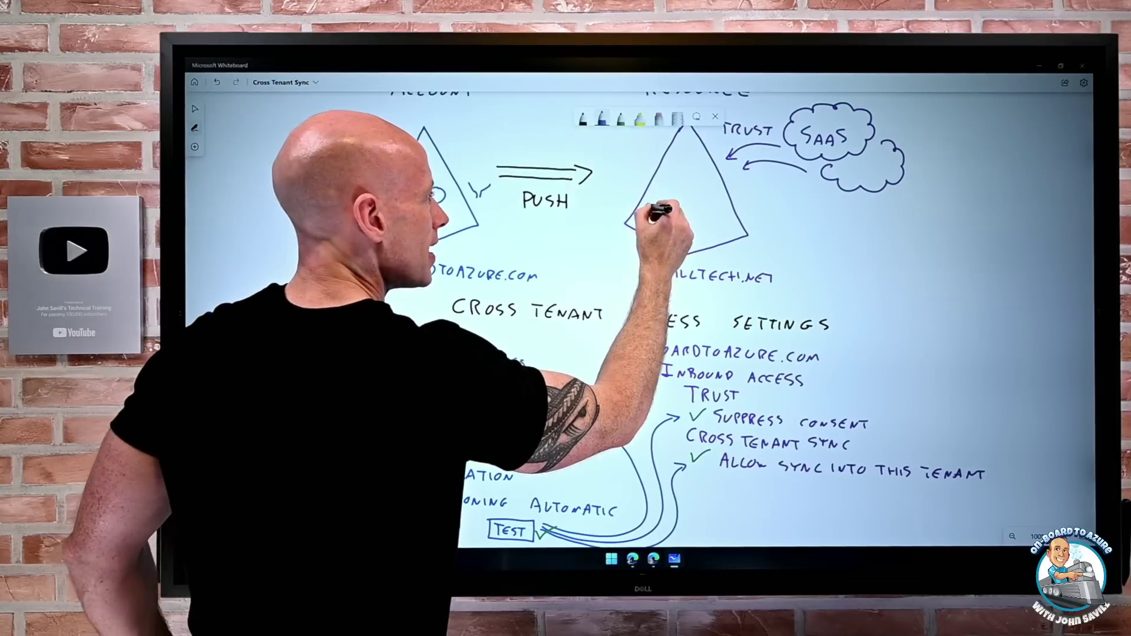
left_click(602, 117)
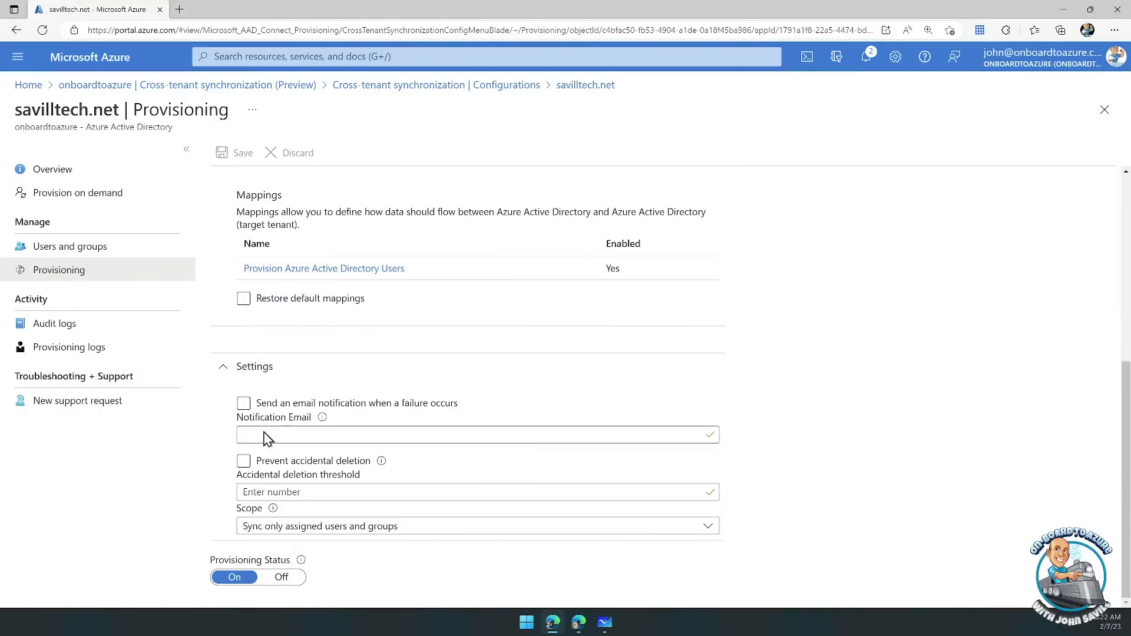
Step: In the Azure portal, view the savilltech.net configuration's assigned users, and search the SavillTech tenant's users for the test user's first name
left_click(103, 250)
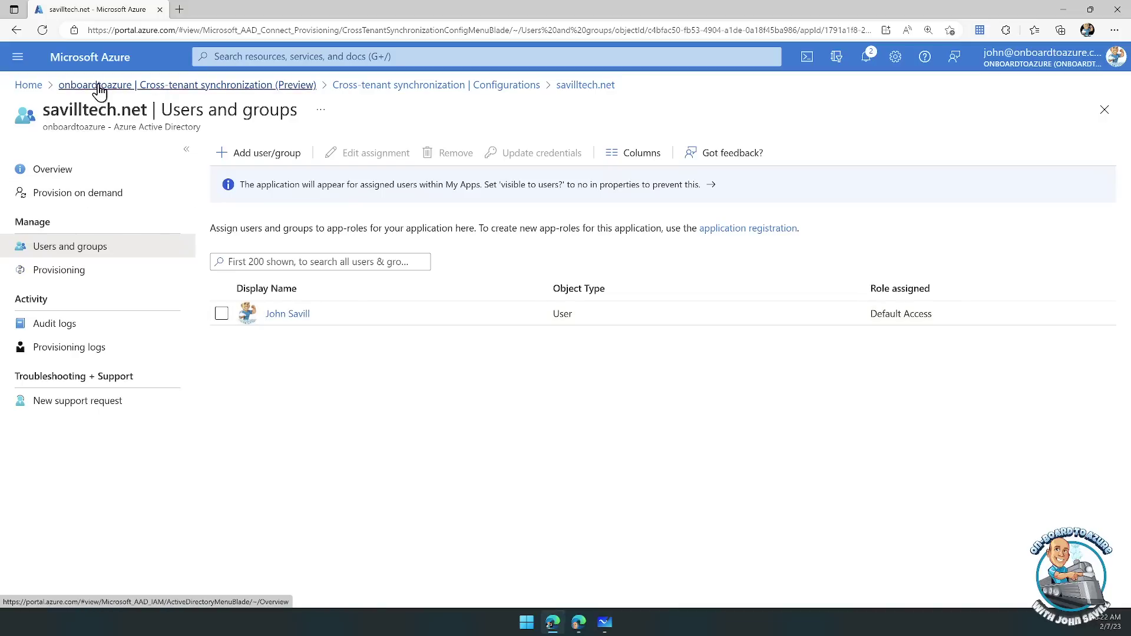
left_click(578, 622)
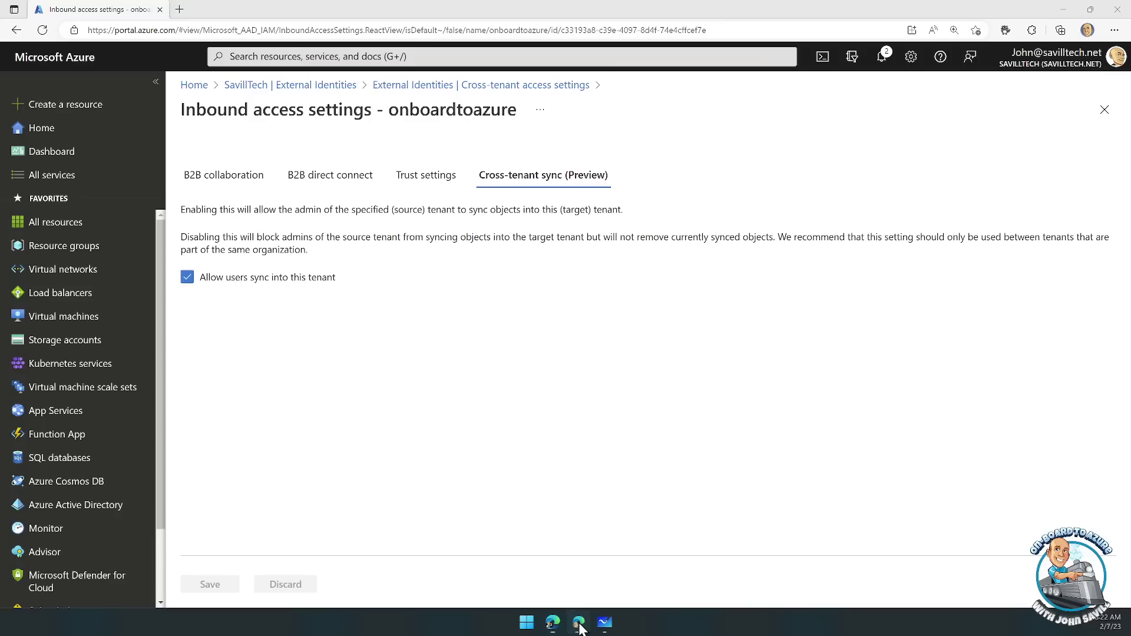
left_click(264, 85)
left_click(219, 271)
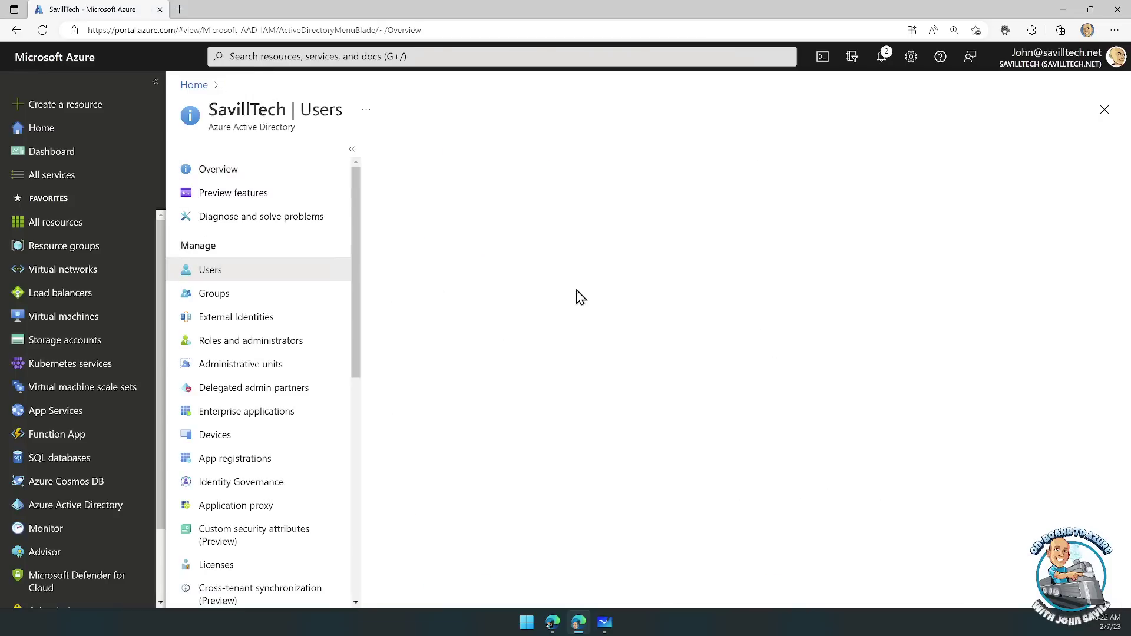
scroll(541, 343, "down", 1)
scroll(540, 343, "down", 3)
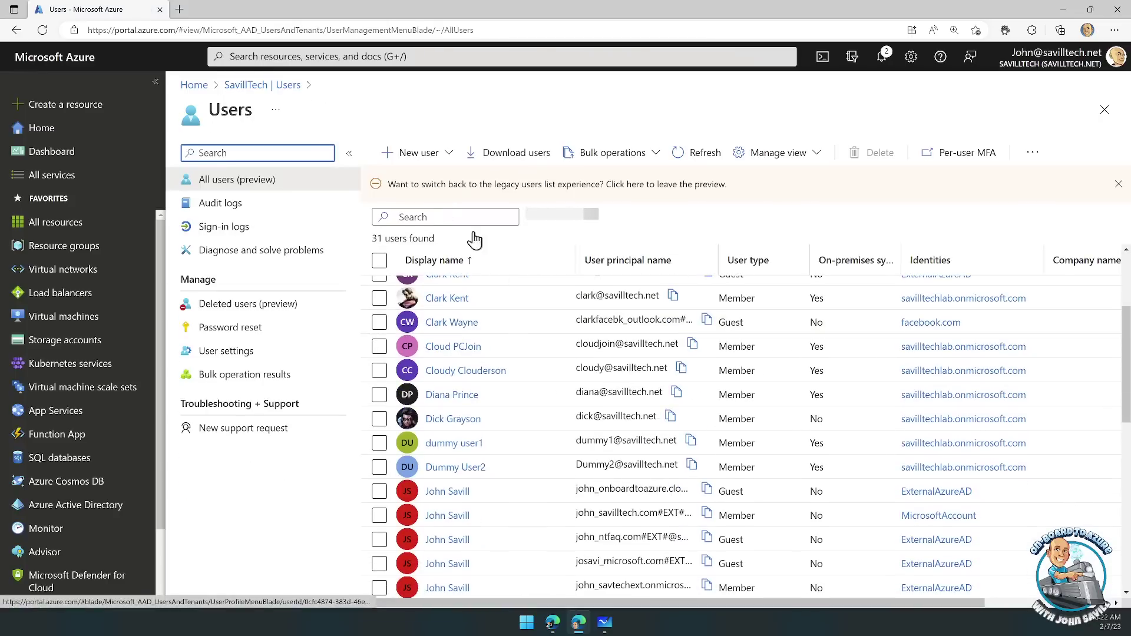
left_click(427, 217)
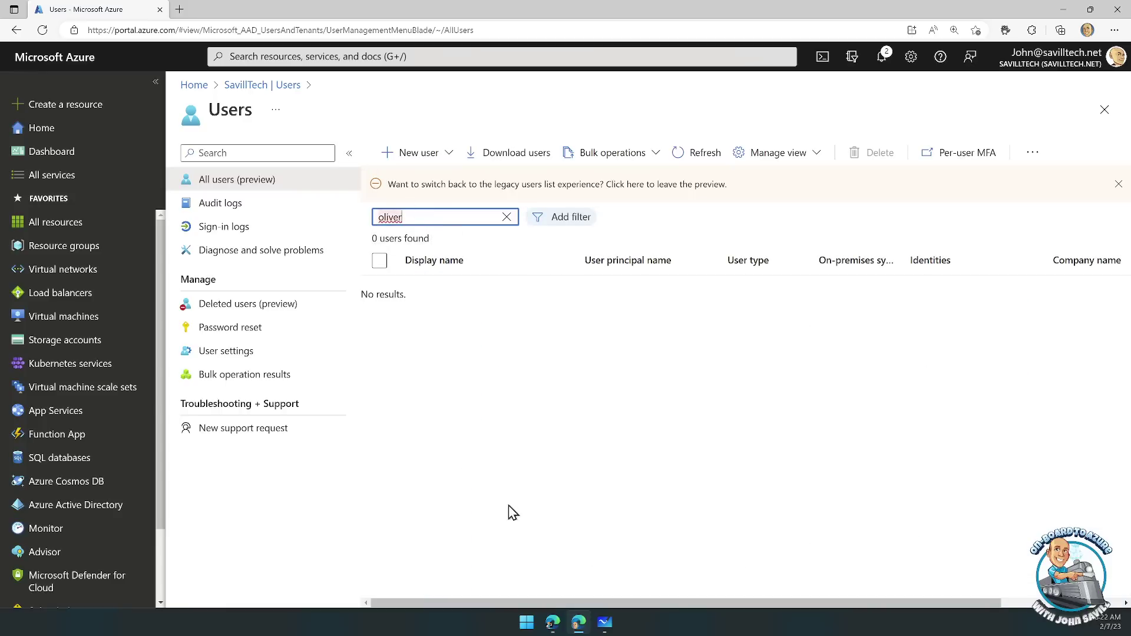
Step: Return to the onboardtoazure portal and assign the test user to the savilltech.net synchronization configuration
left_click(553, 623)
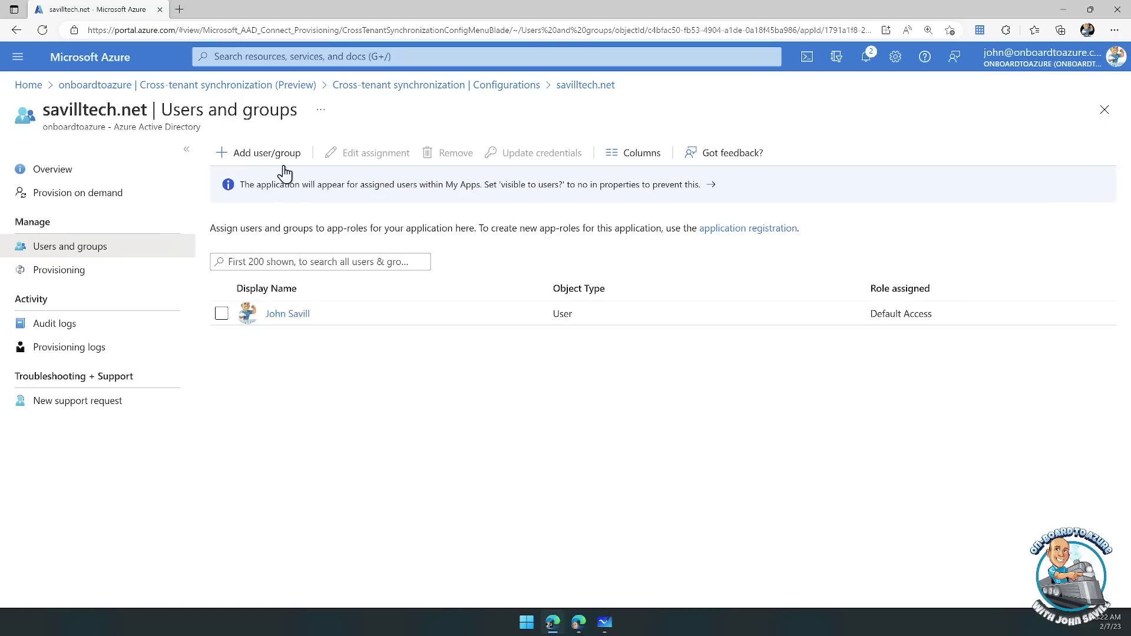
left_click(267, 155)
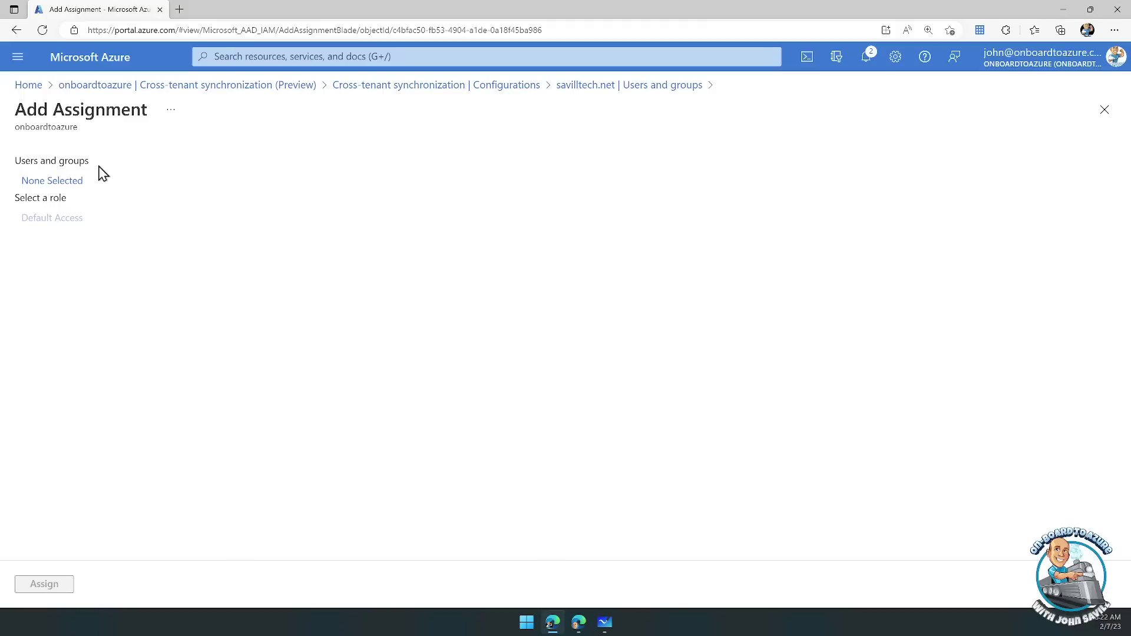
left_click(77, 185)
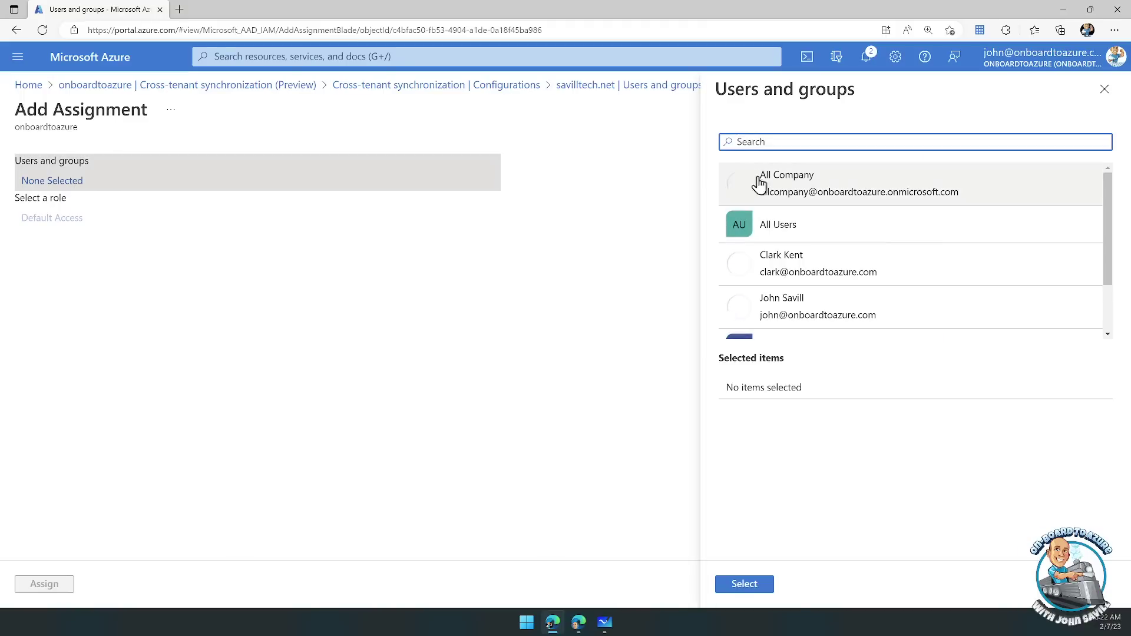
scroll(825, 252, "down", 2)
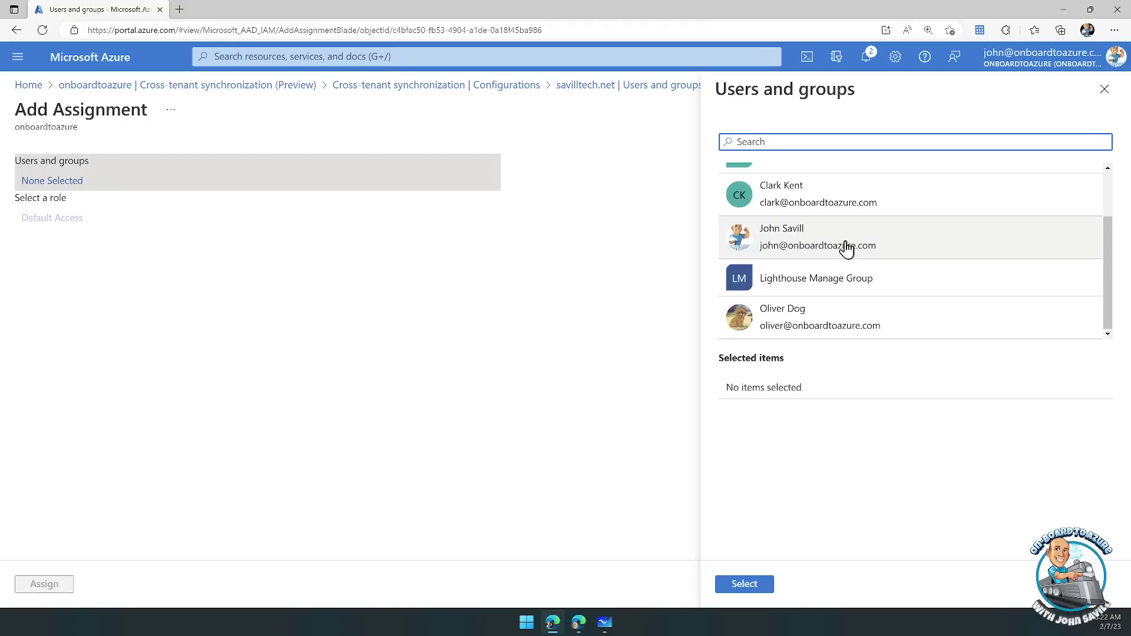
left_click(769, 324)
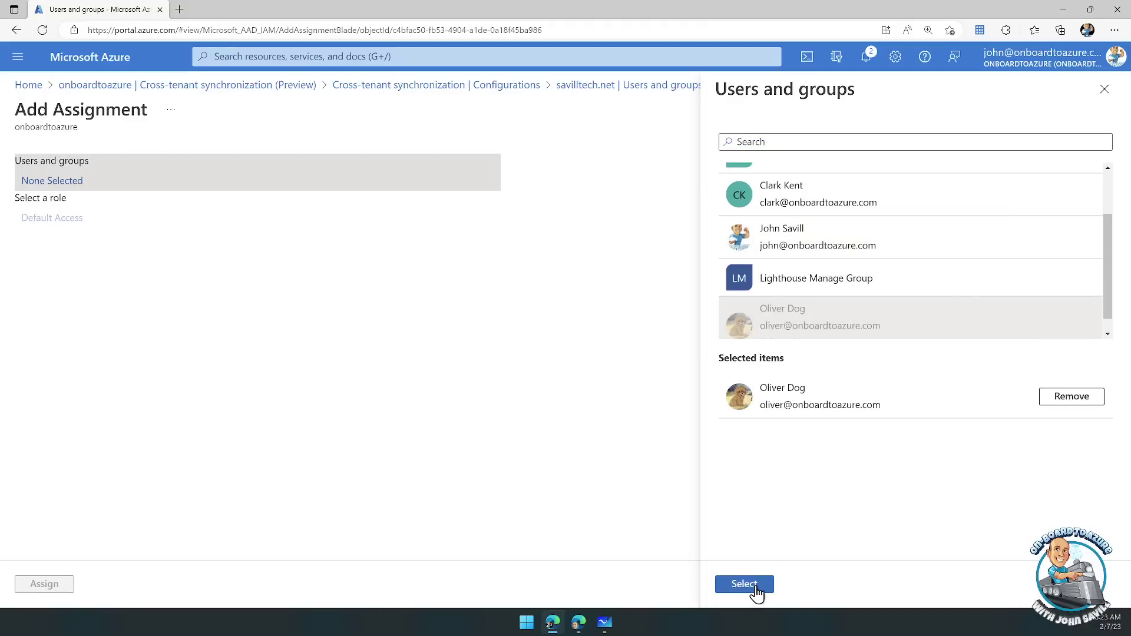
left_click(749, 586)
left_click(50, 586)
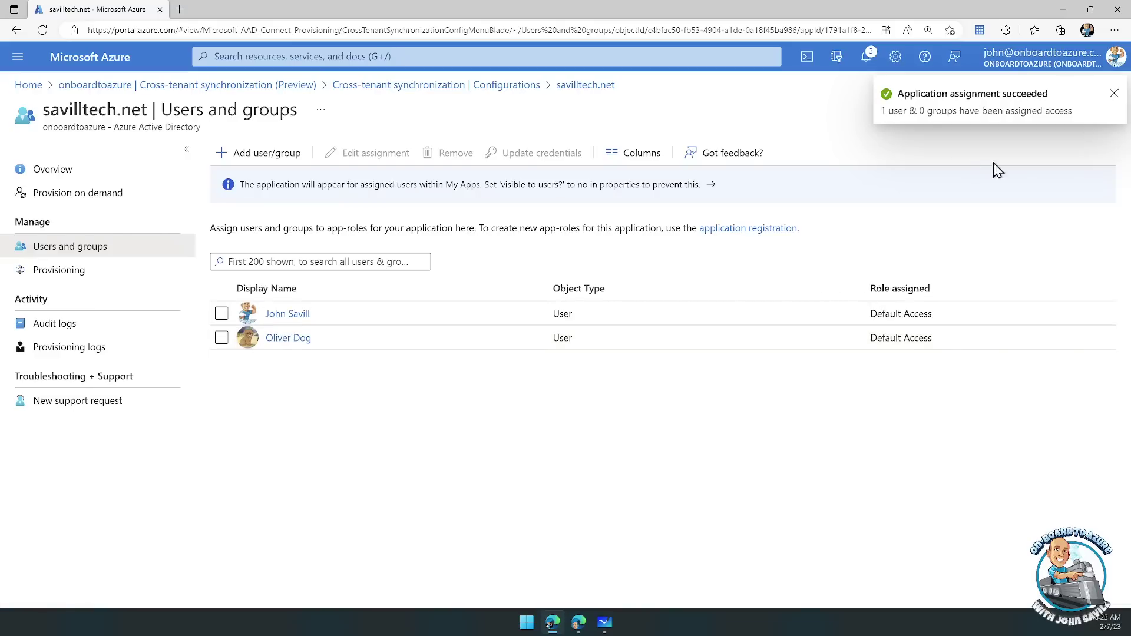
Step: Examine the current cycle status and provisioning details, including the fixed provisioning interval, on the savilltech.net configuration's overview
left_click(58, 171)
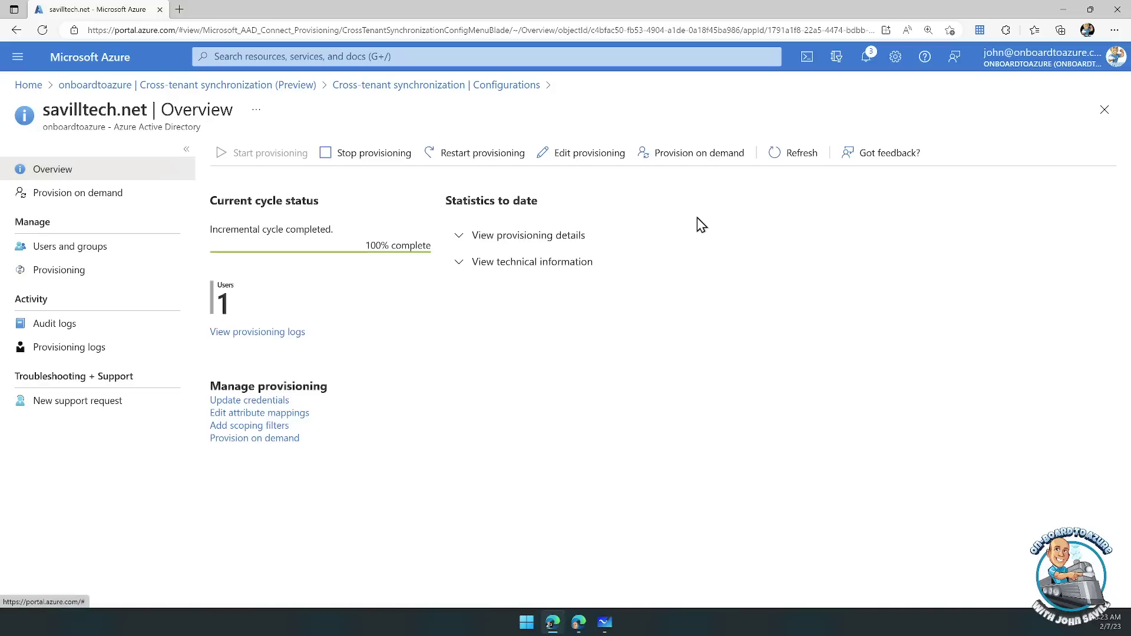
left_click(459, 235)
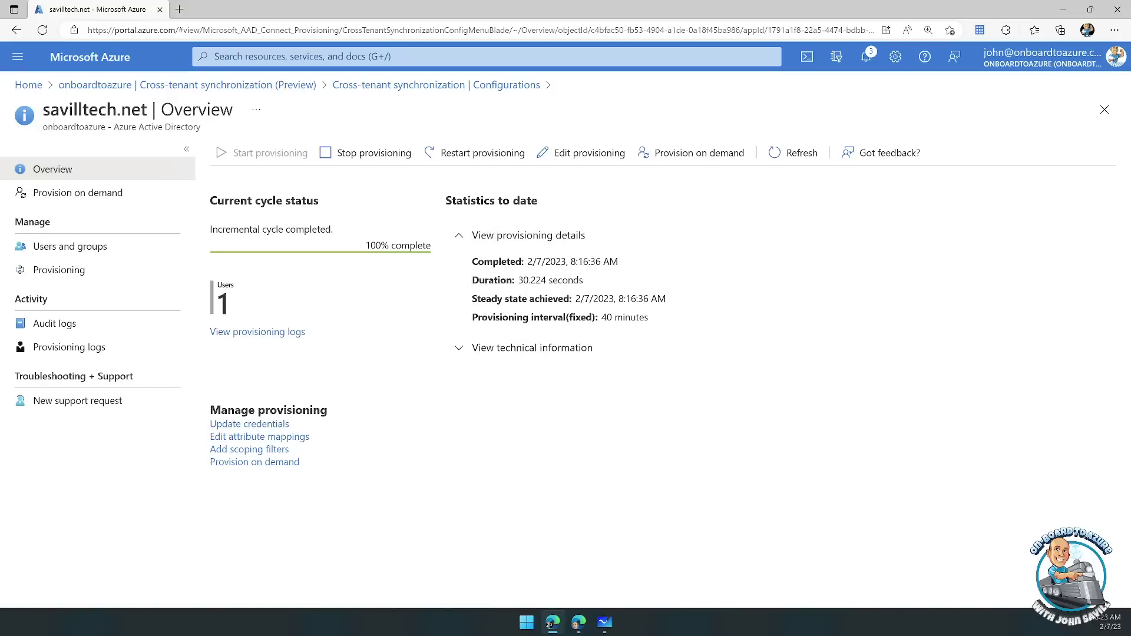
left_click_drag(601, 298, 720, 337)
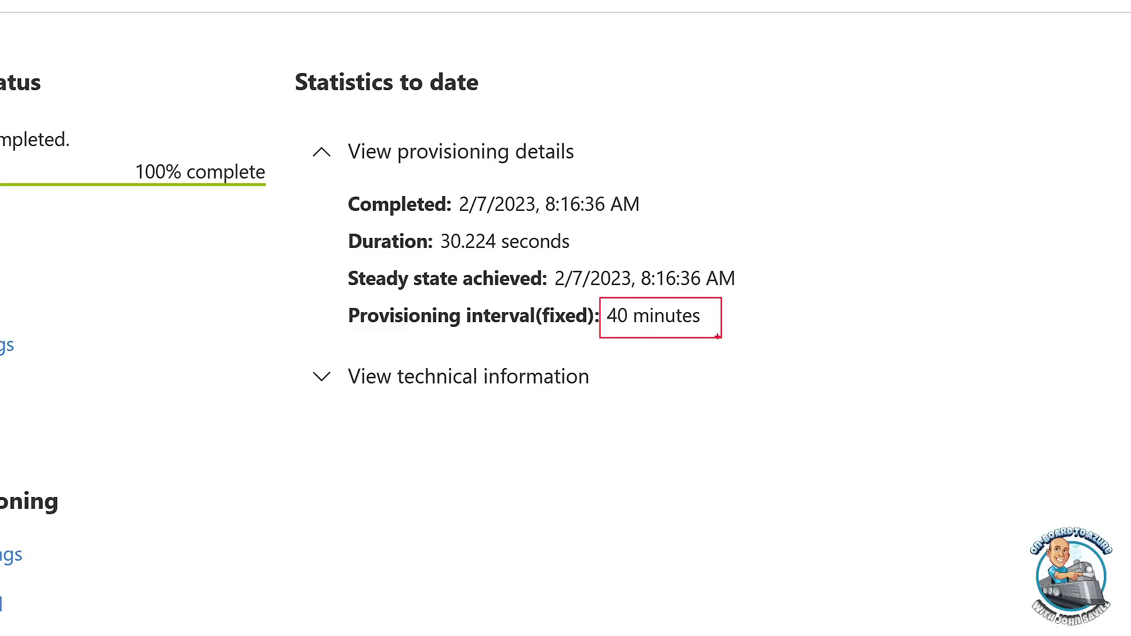
key("Escape")
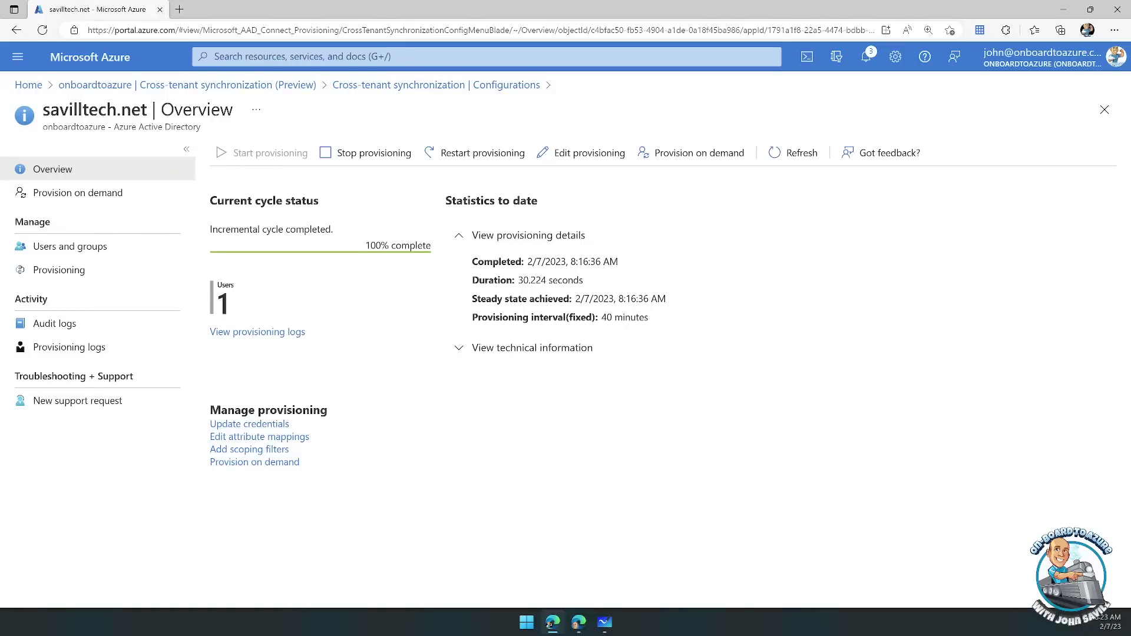
key("ctrl+1")
left_click_drag(198, 151, 399, 192)
Step: Refresh the SavillTech tenant's user search for the test user, and return to the onboardtoazure portal
left_click(579, 626)
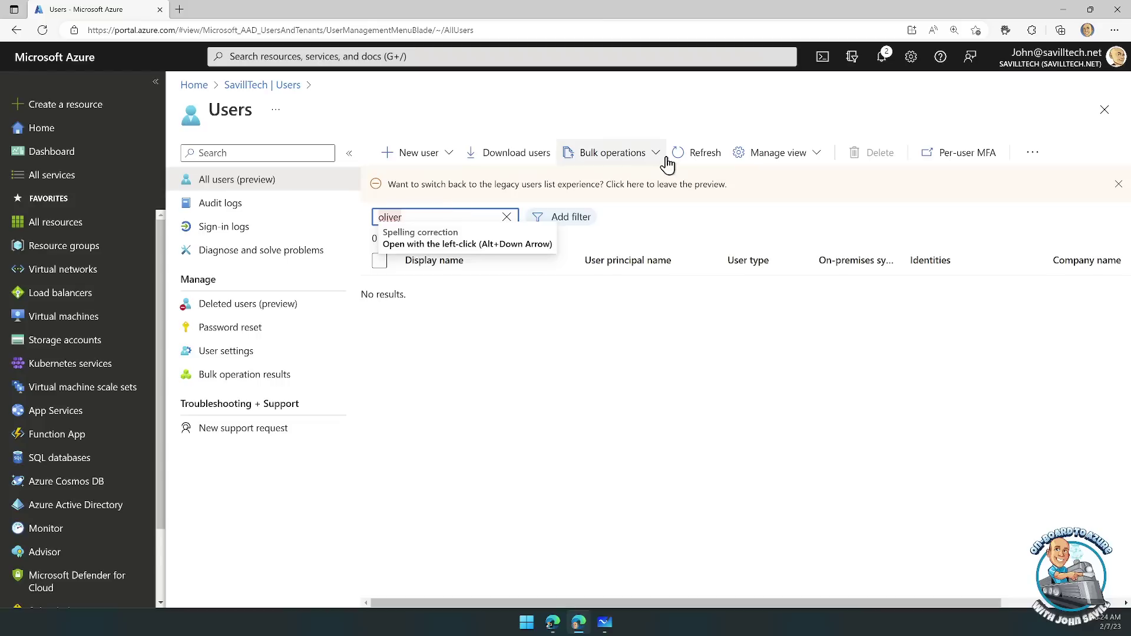
left_click(683, 153)
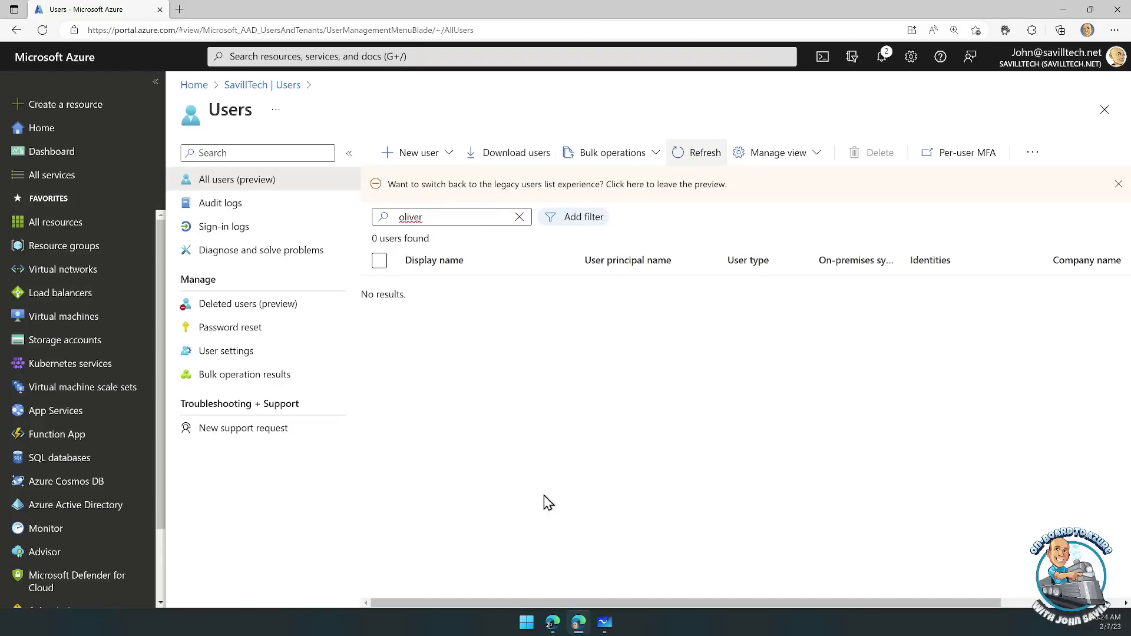
mouse_move(553, 623)
left_click(551, 551)
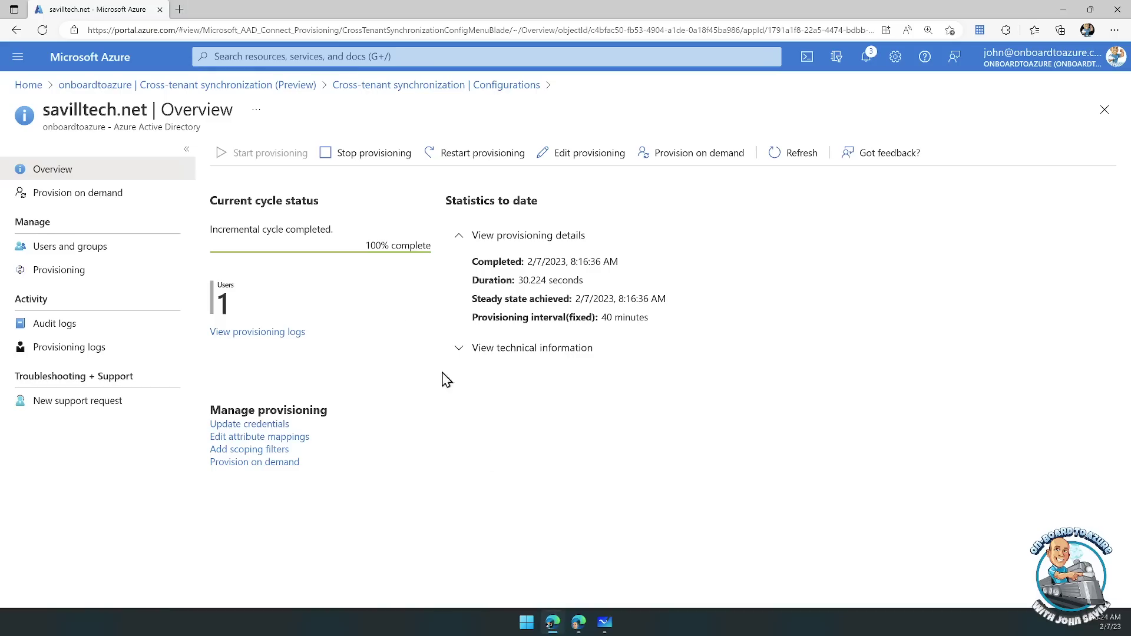
Step: Provision the test user on demand through the savilltech.net configuration
left_click(108, 198)
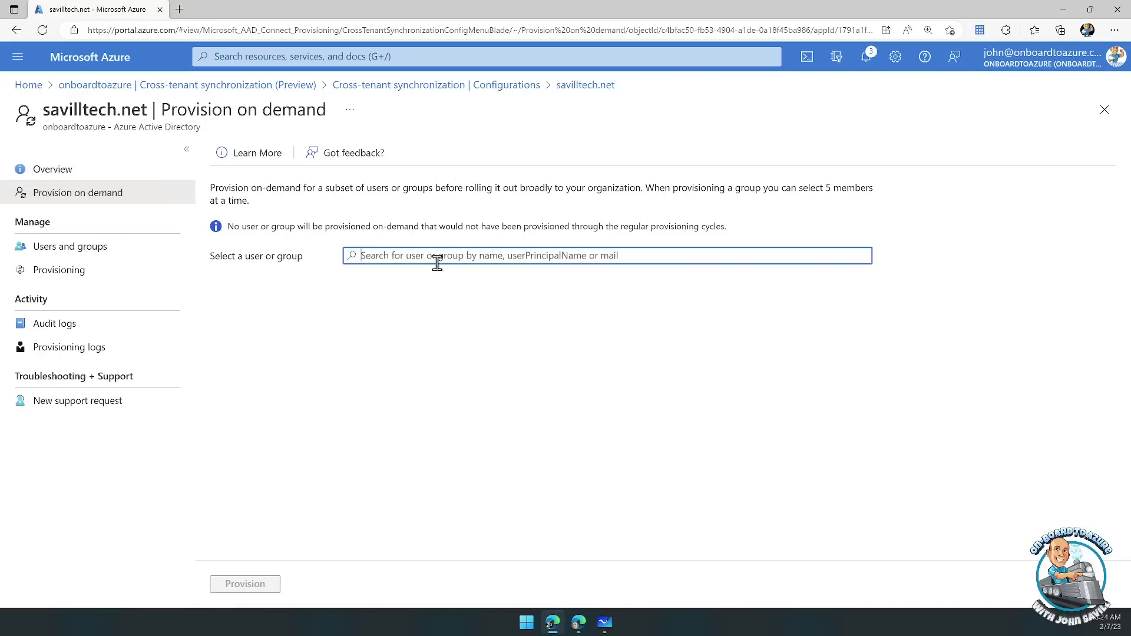
type("oli")
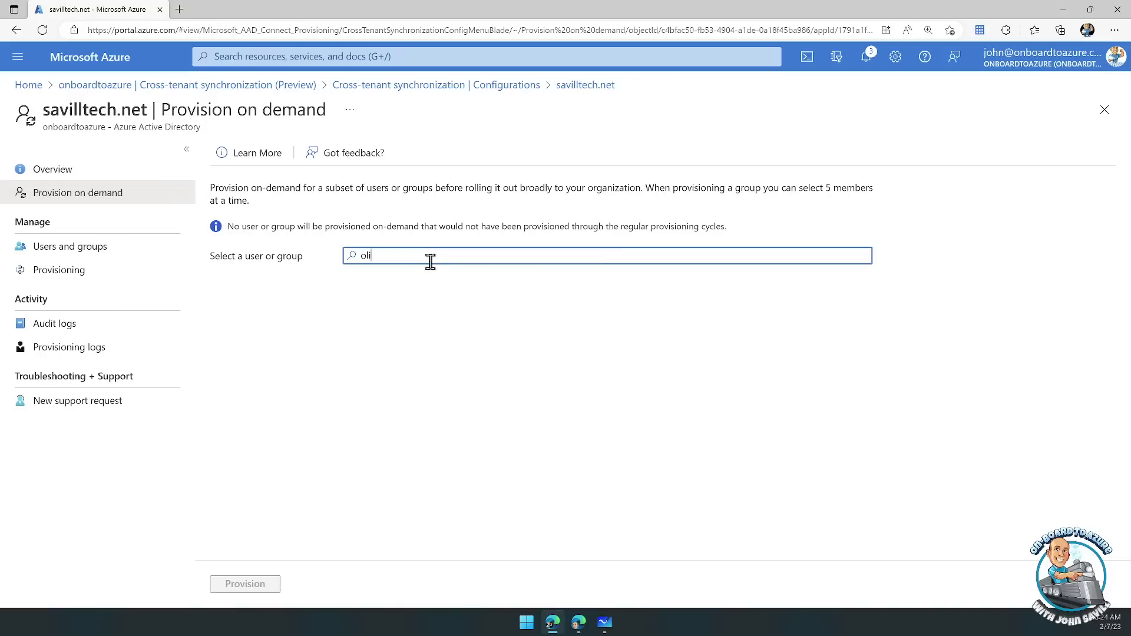
type("ver")
left_click(407, 315)
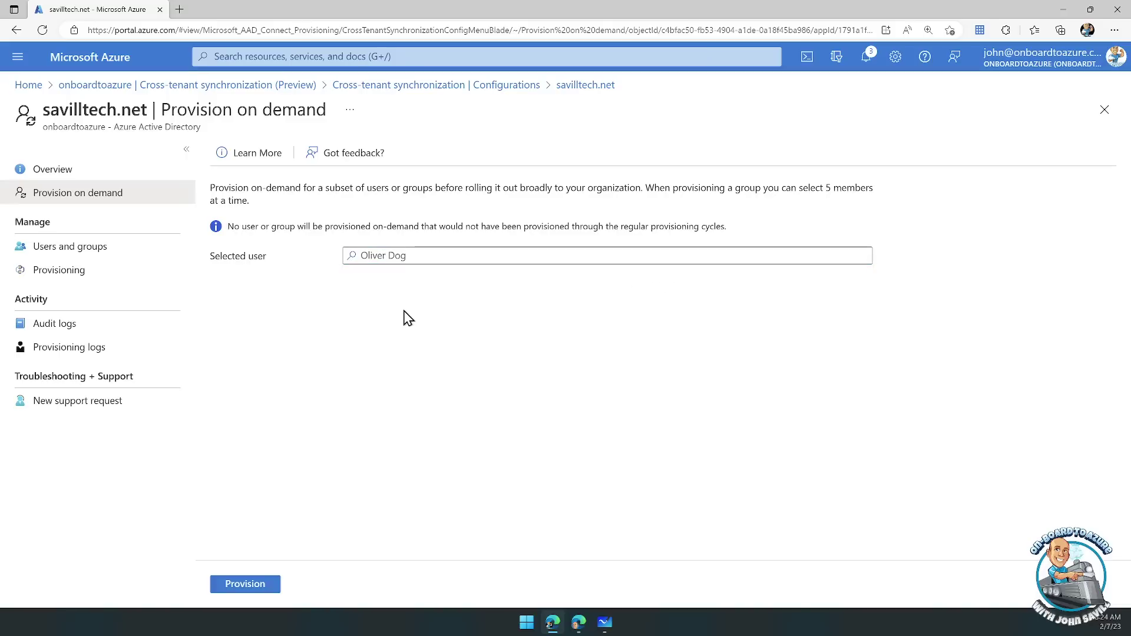
left_click(260, 585)
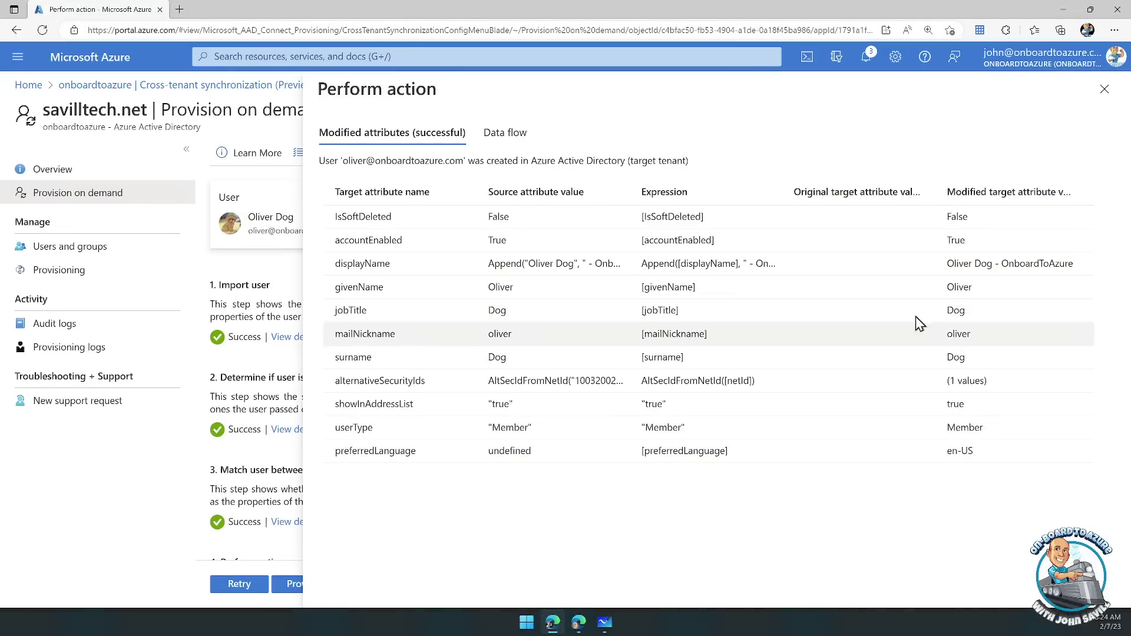
Step: Close the Perform action details and review the import, scope, match and action stages of the on-demand provisioning
left_click(1104, 91)
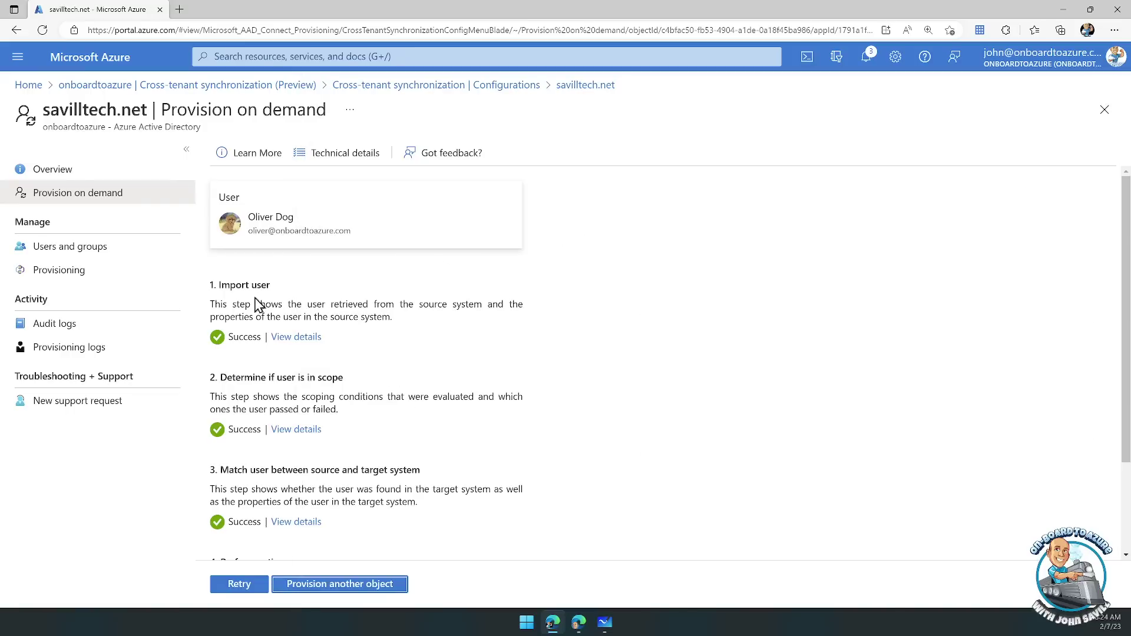
scroll(243, 294, "down", 3)
scroll(287, 286, "down", 1)
scroll(282, 291, "up", 3)
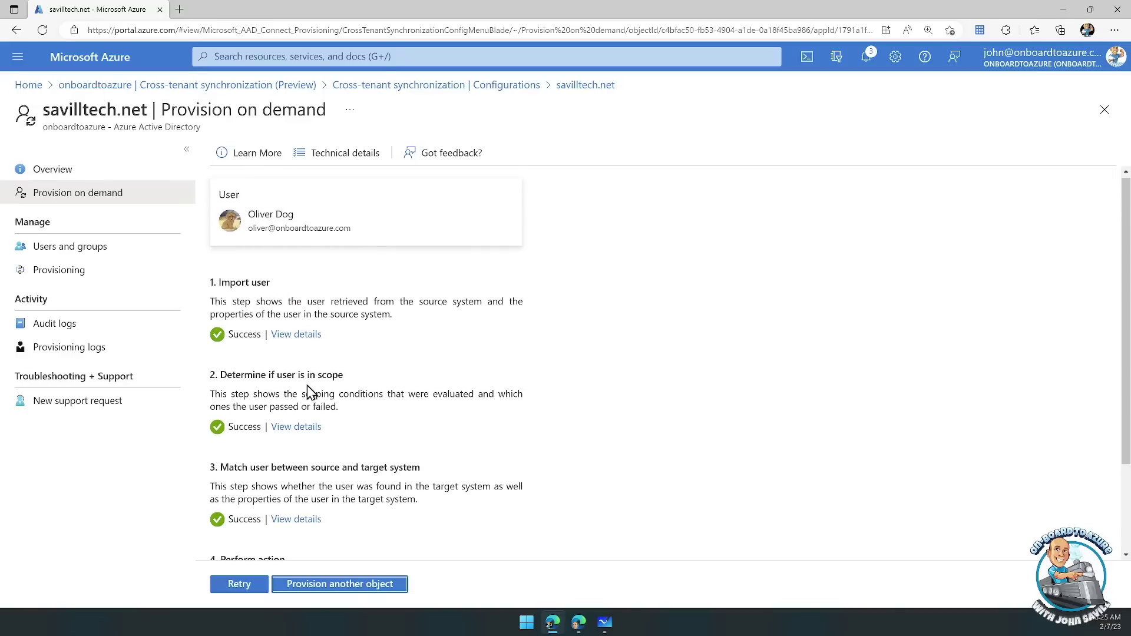
Step: Close the on-demand provisioning results and refresh the SavillTech tenant's user search to check the synchronized test user's display name
scroll(310, 392, "down", 3)
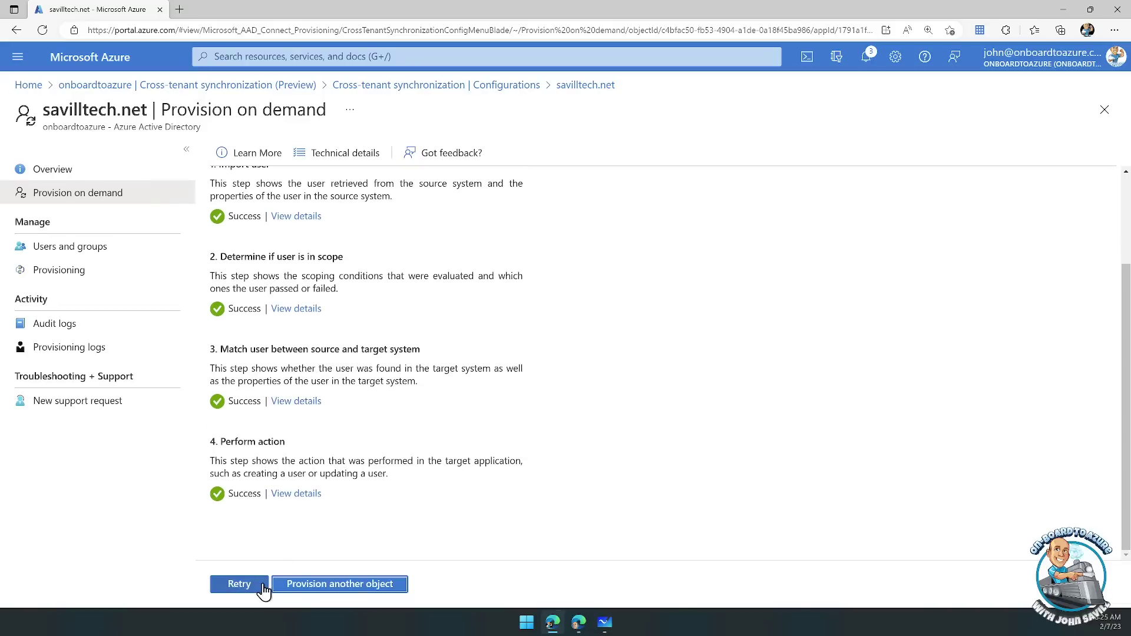
left_click(1097, 116)
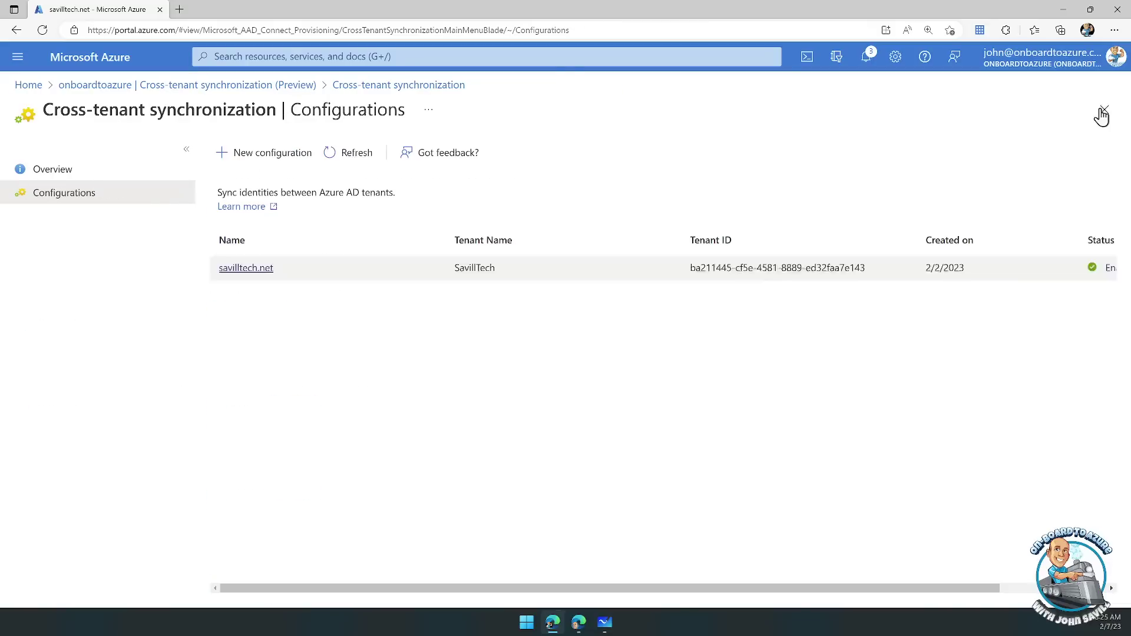
left_click(580, 625)
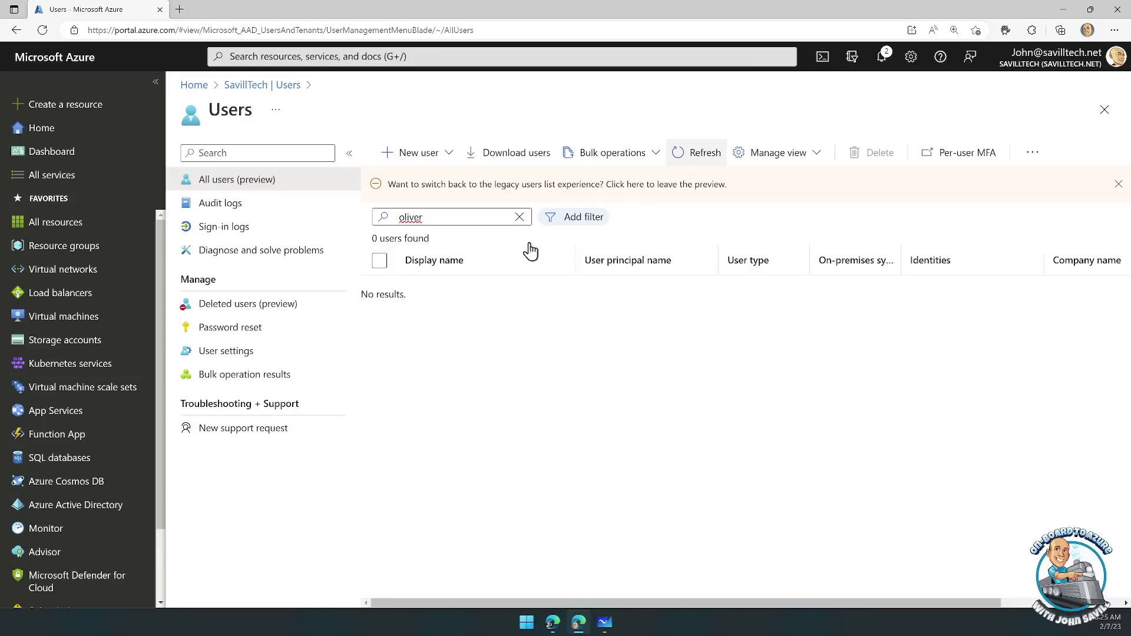
left_click(697, 154)
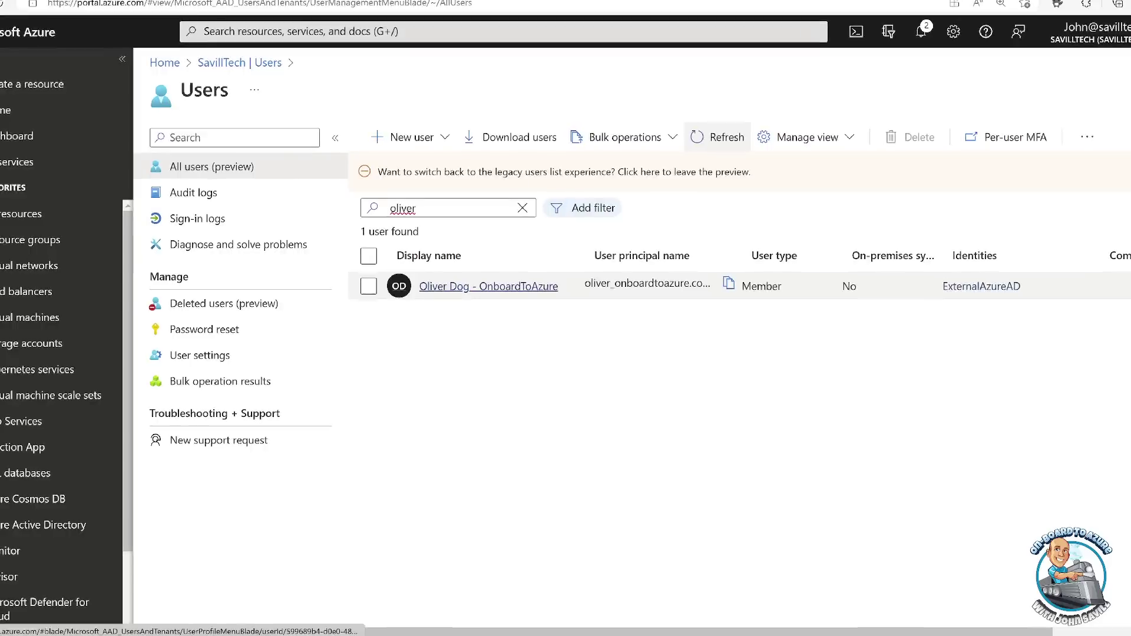
mouse_move(355, 231)
left_mouse_down()
mouse_move(498, 268)
mouse_move(646, 284)
left_mouse_up()
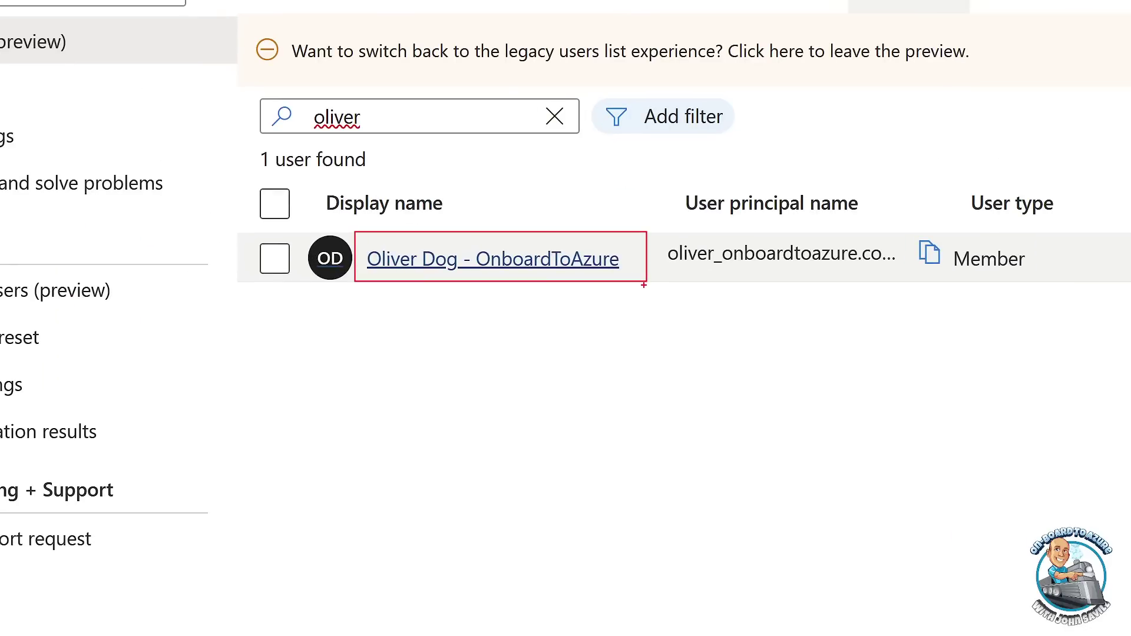
key("Escape")
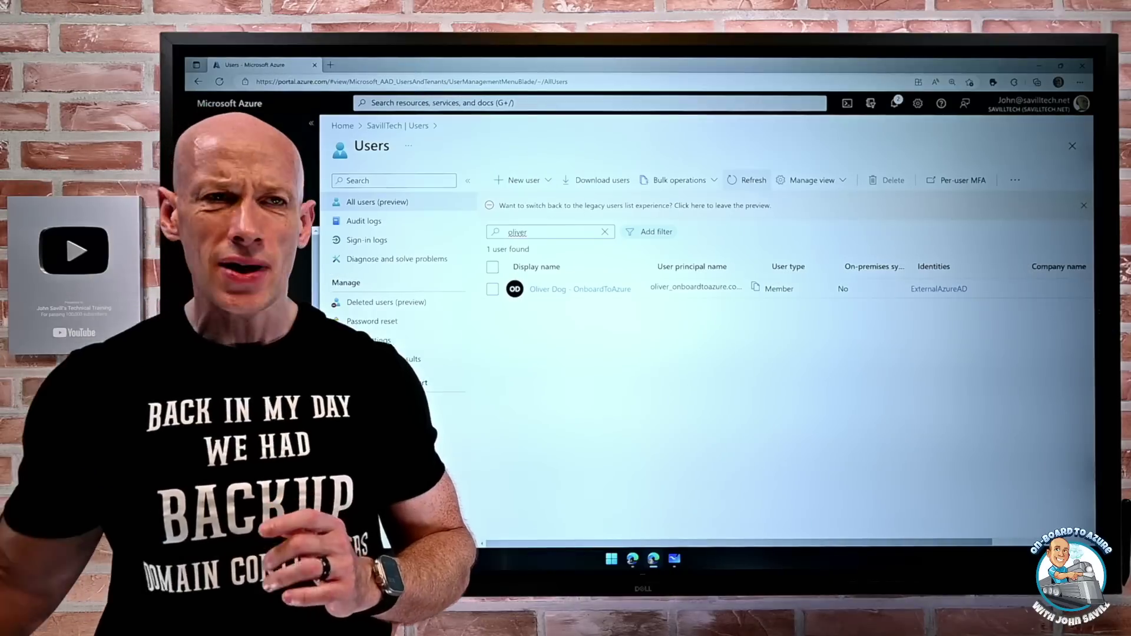
Step: Switch to Microsoft Whiteboard and write P1 beside both the onboardtoazure.com and savilltech.net tenants, using a different pen for savilltech.net
key("alt+Tab")
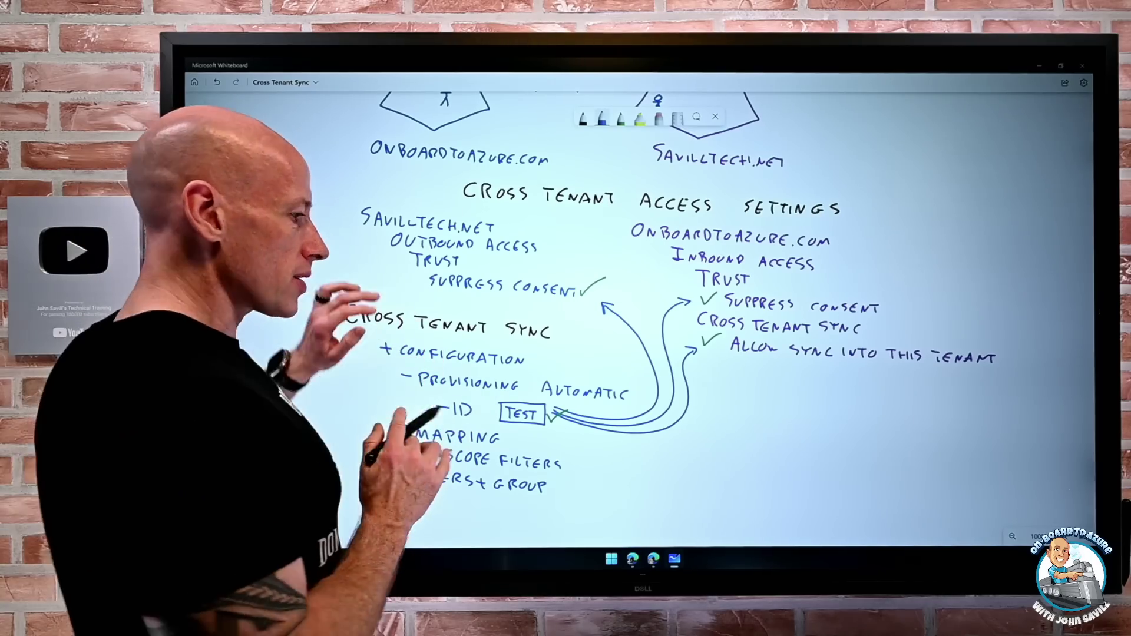
mouse_move(354, 236)
left_mouse_down()
mouse_move(371, 303)
mouse_move(366, 368)
mouse_move(346, 370)
left_mouse_up()
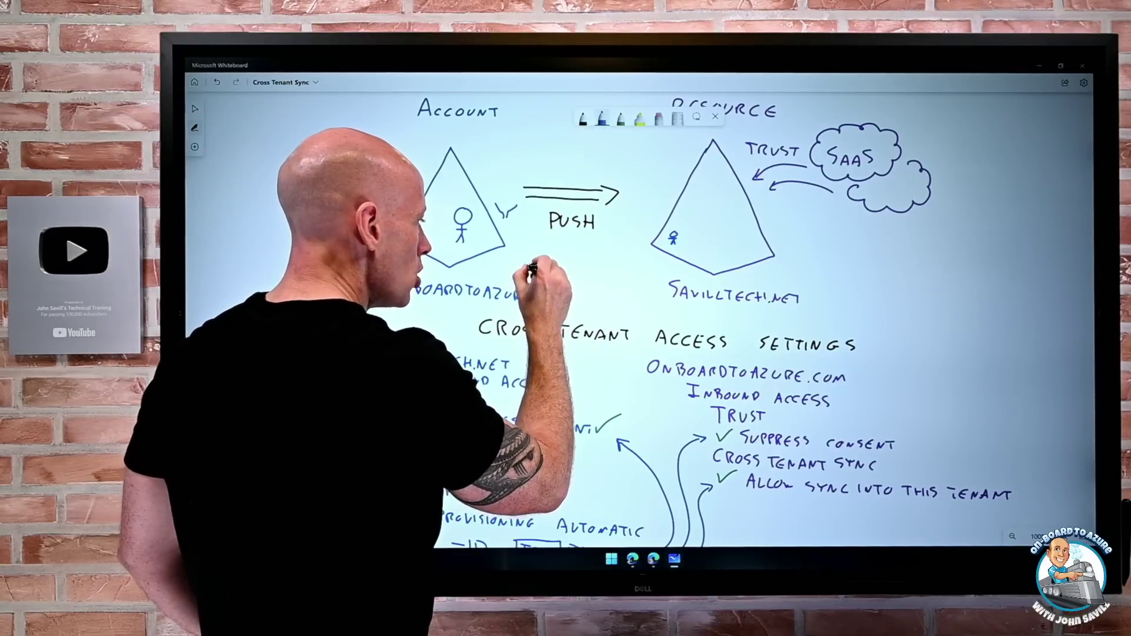
mouse_move(524, 283)
left_mouse_down()
mouse_move(533, 274)
mouse_move(539, 282)
left_mouse_up()
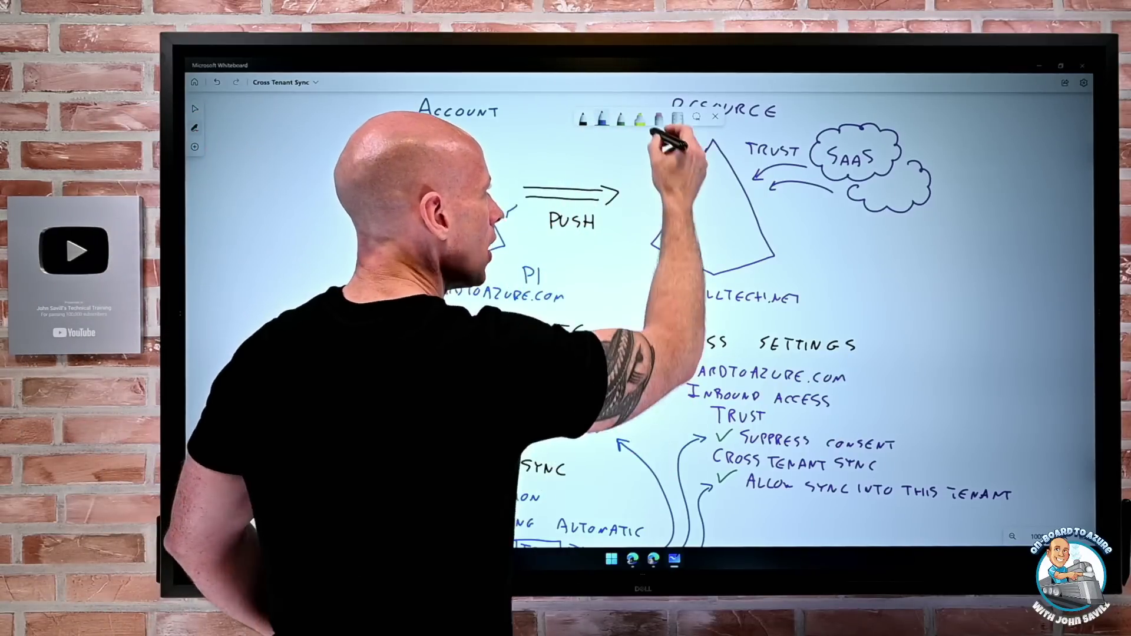
left_click(621, 120)
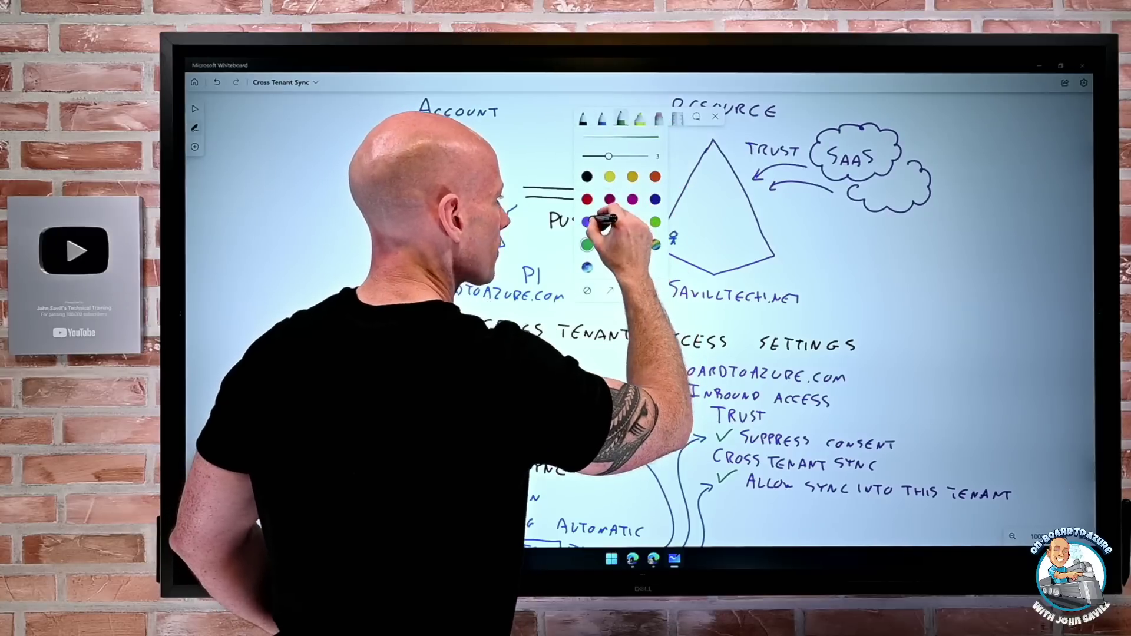
left_click(607, 221)
left_click(800, 269)
mouse_move(783, 285)
left_mouse_down()
mouse_move(790, 271)
mouse_move(796, 285)
left_mouse_up()
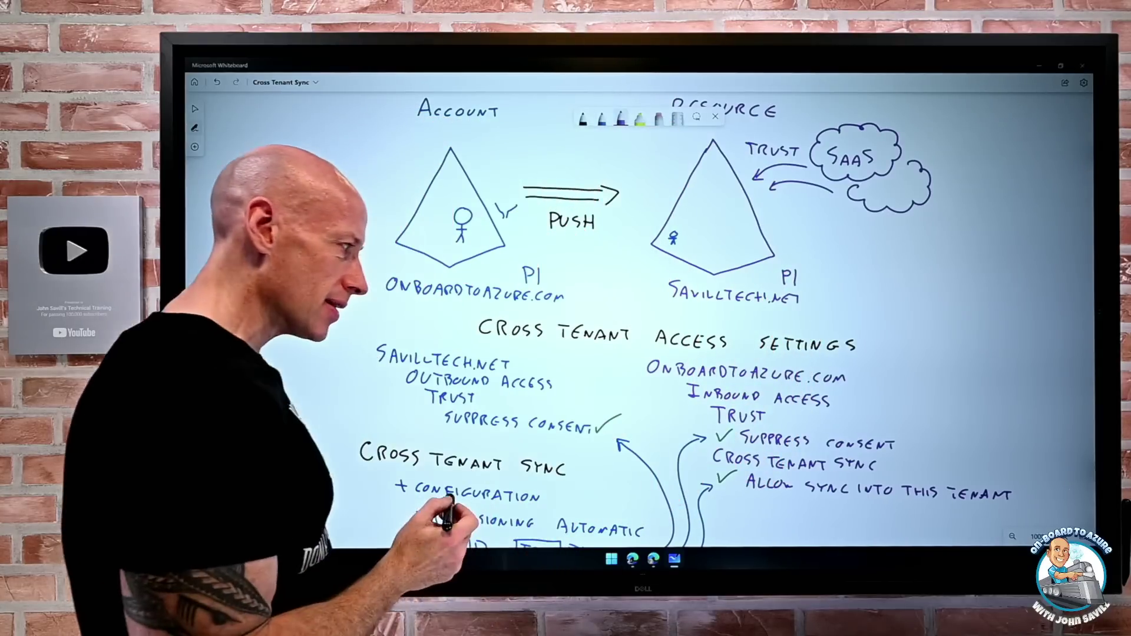
Step: Add "START PROVISIONING" with the blue pen below Users + Group in the diagram's cross tenant sync list
left_click_drag(353, 383, 371, 286)
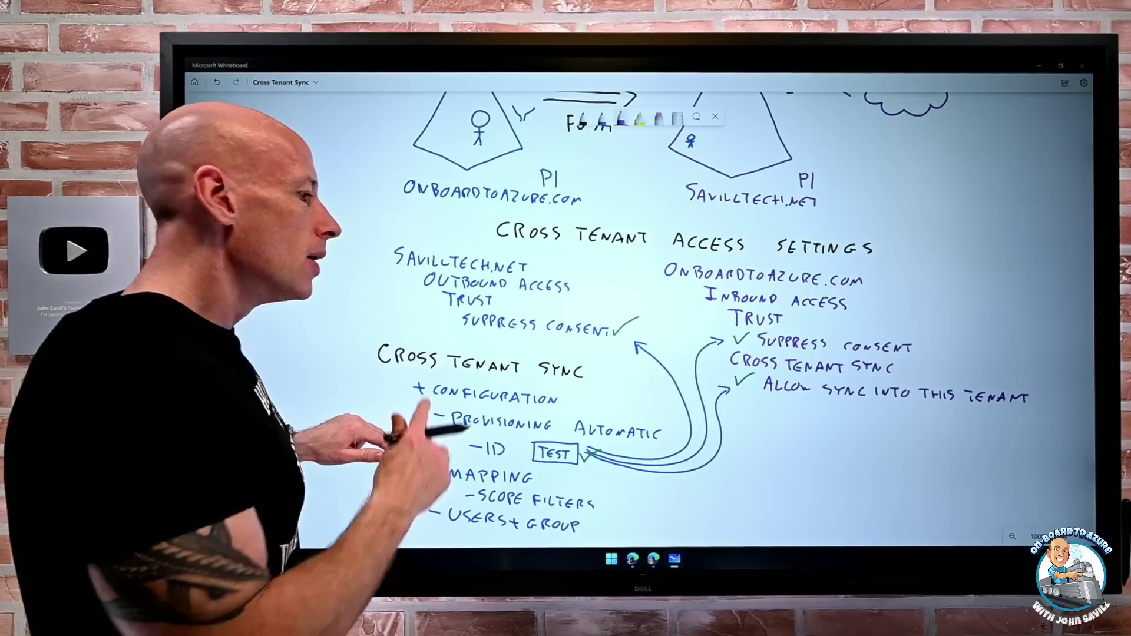
left_click_drag(388, 451, 404, 323)
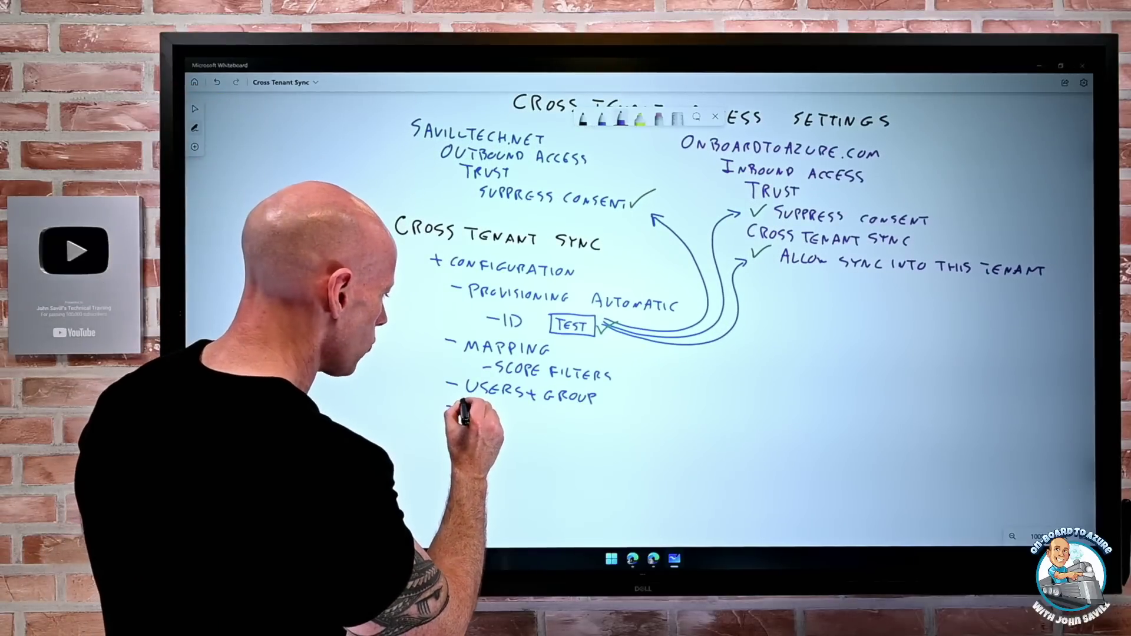
left_click(659, 118)
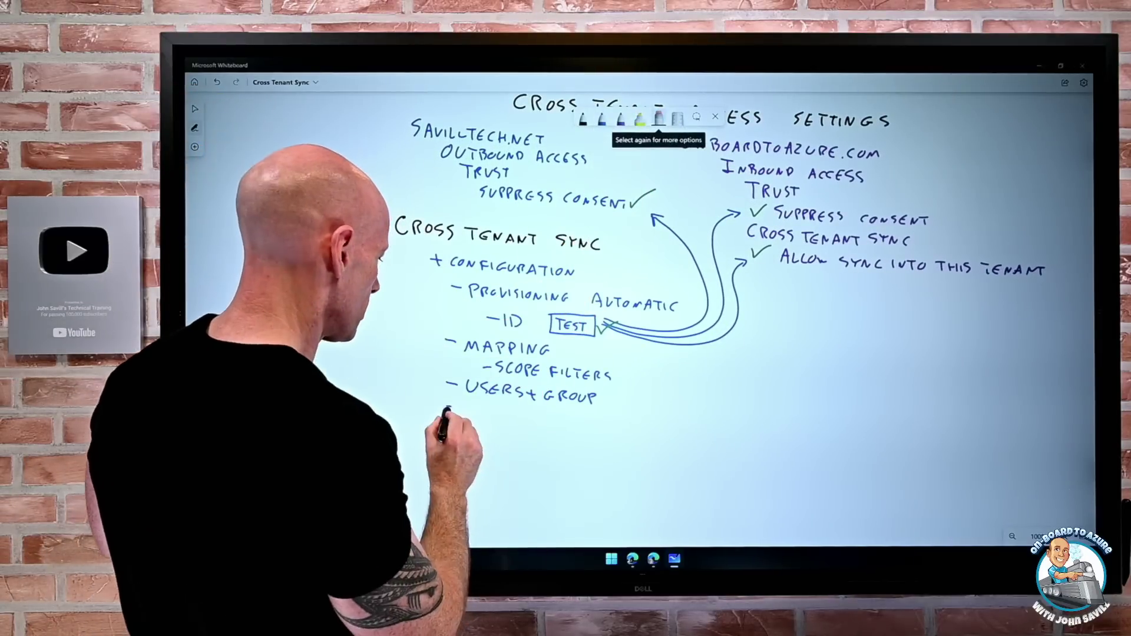
left_click(601, 118)
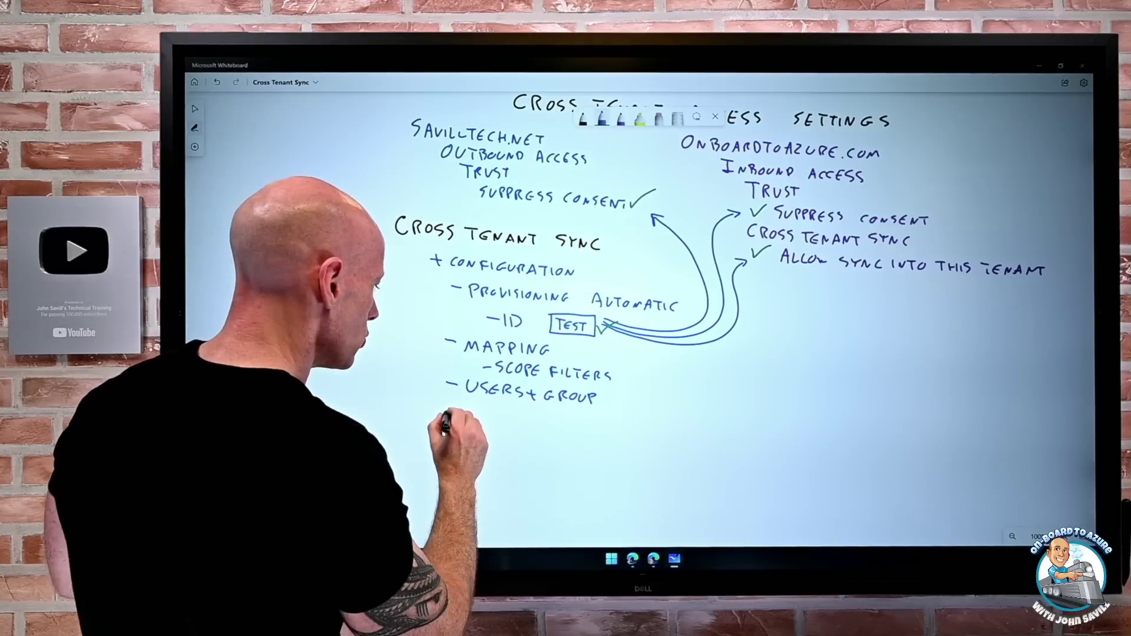
left_click_drag(474, 416, 637, 431)
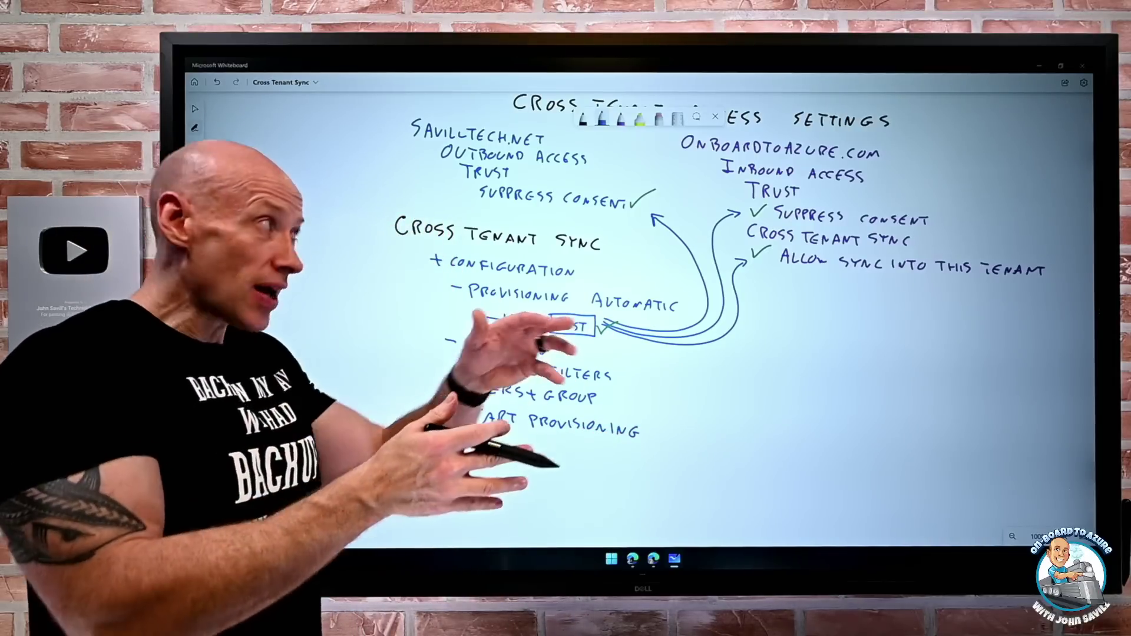
left_click_drag(386, 291, 386, 451)
left_click_drag(380, 328, 419, 322)
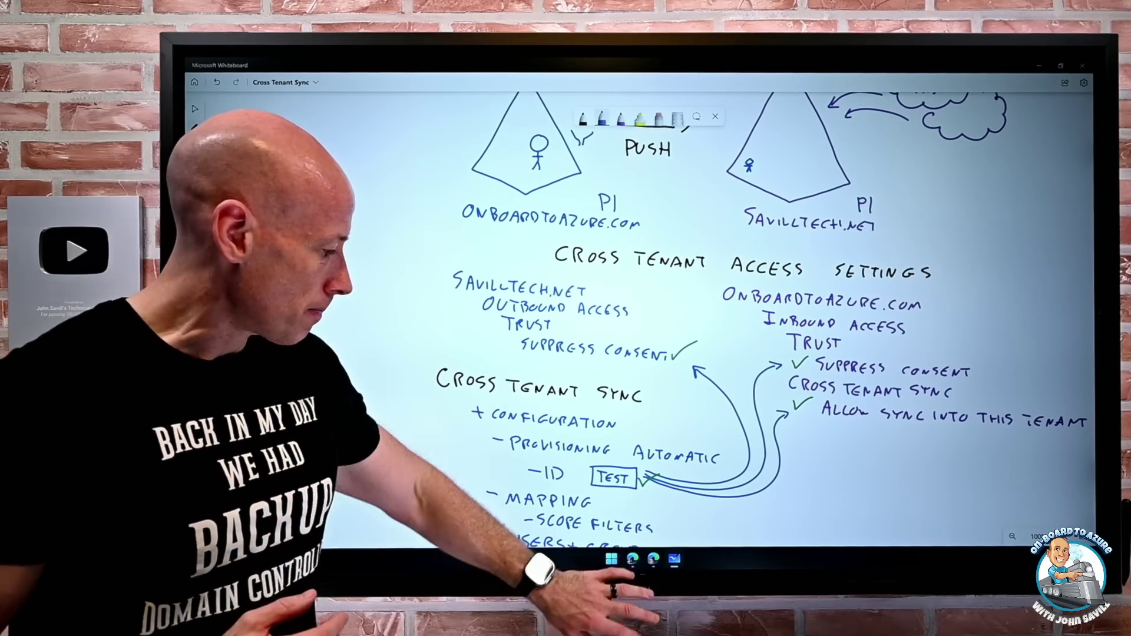
Step: Switch to the onboardtoazure portal and examine the provisioning details and technical information on the savilltech.net configuration's overview
key("alt+Tab")
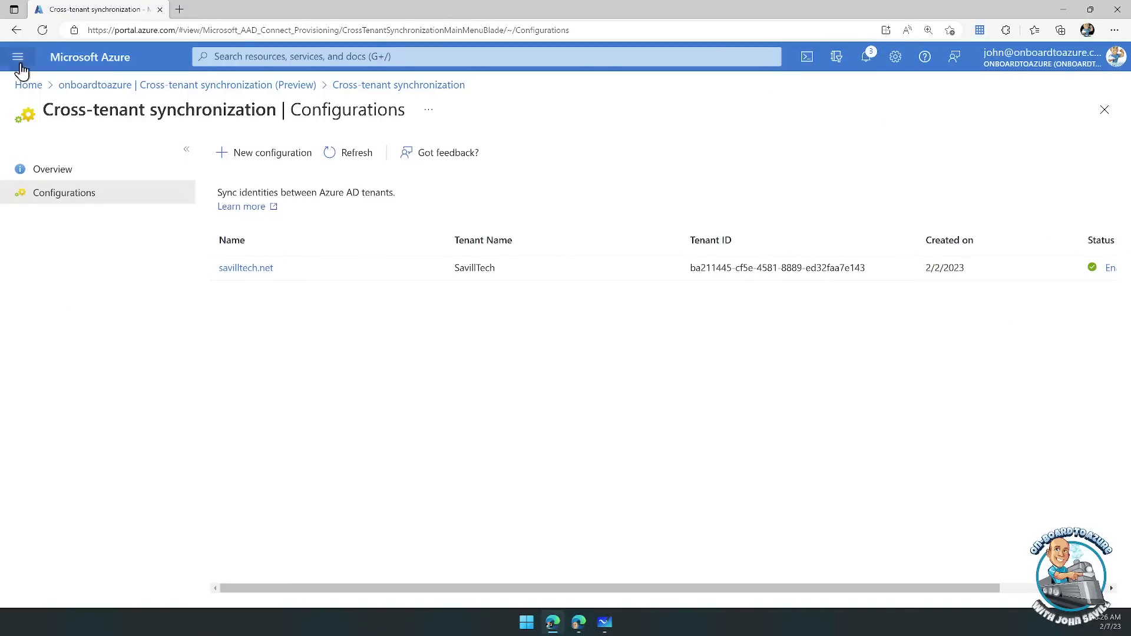
left_click(234, 269)
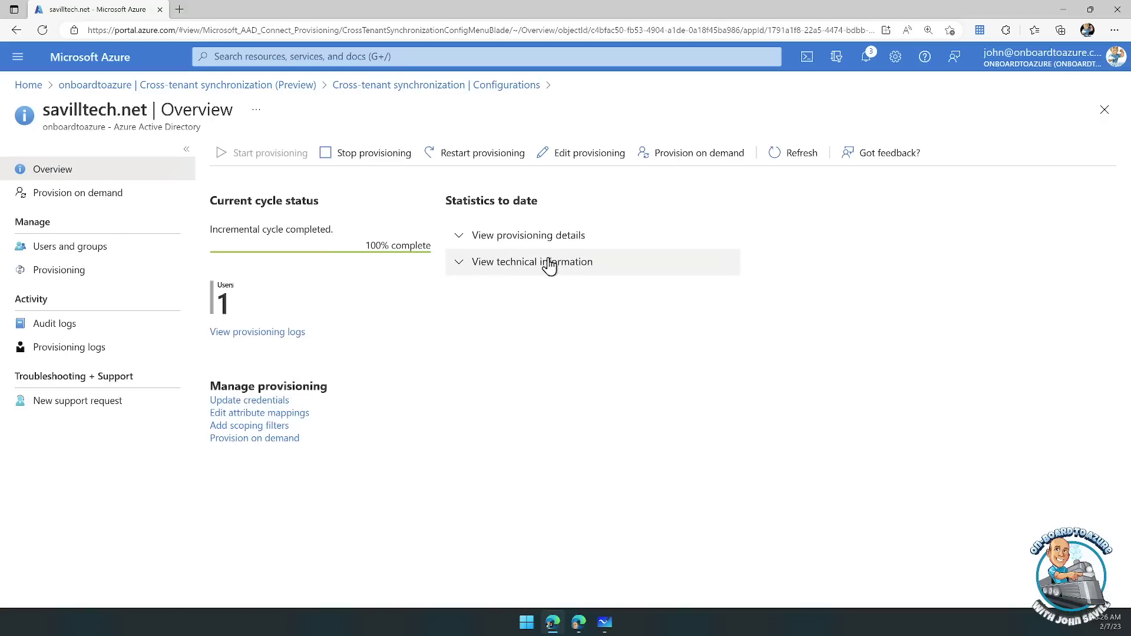
left_click(459, 239)
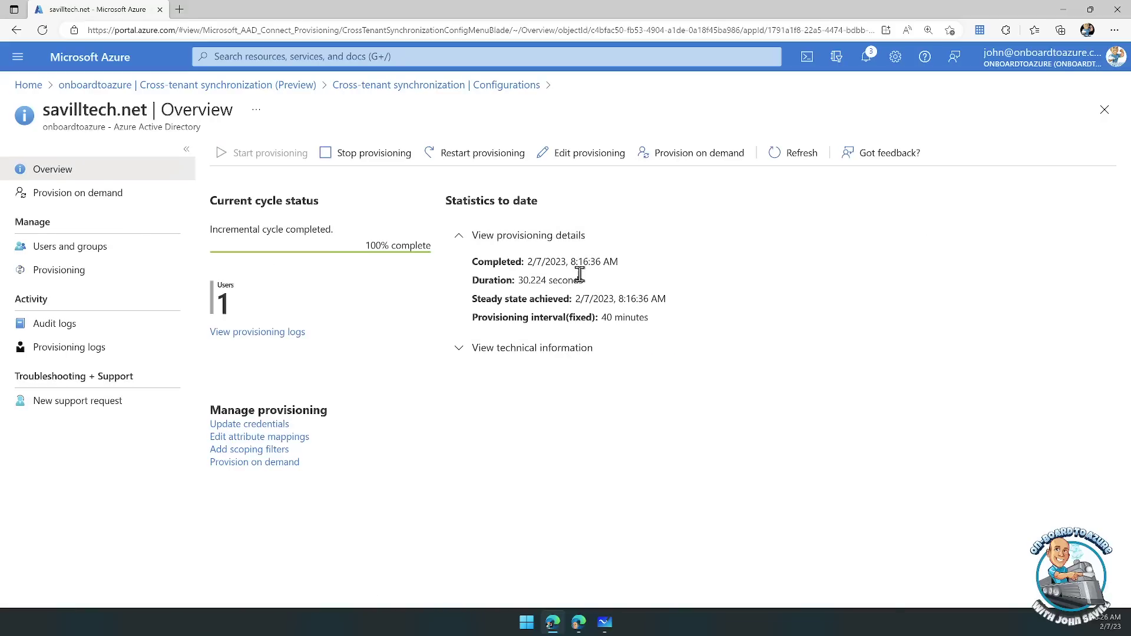
left_click(458, 351)
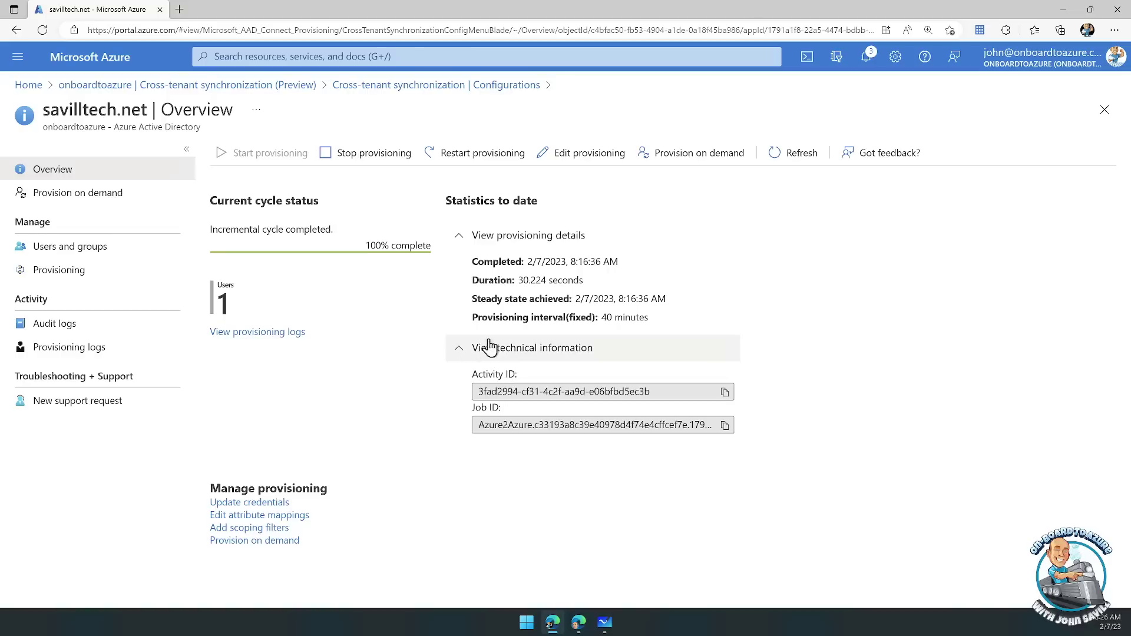
Step: Open the savilltech.net configuration's provisioning logs and filter them to a date range of 7 days
left_click(70, 351)
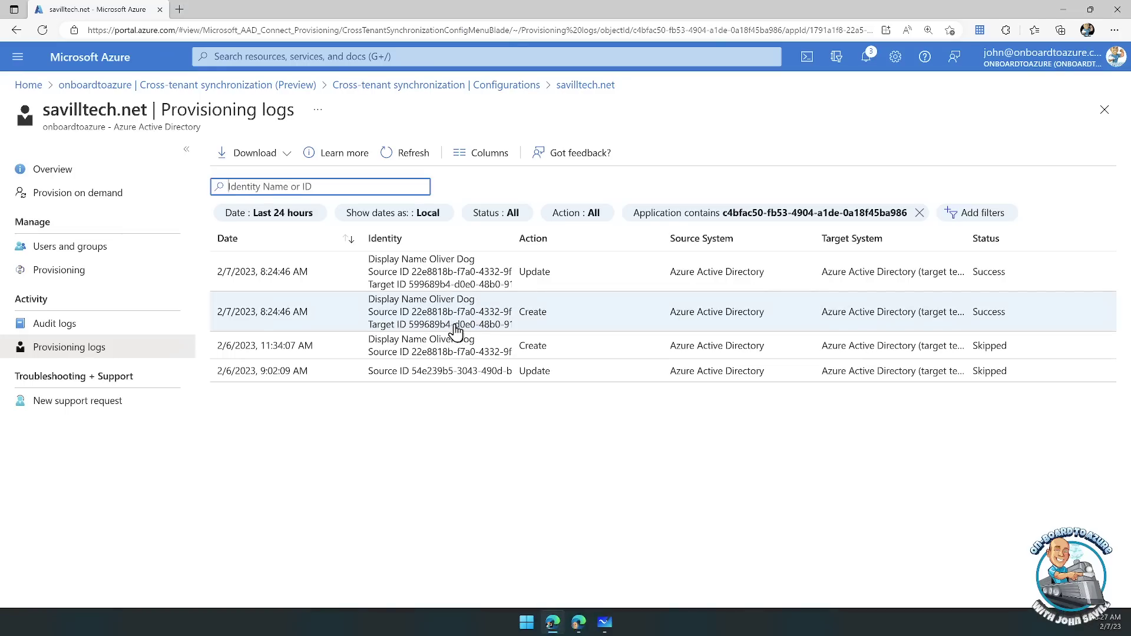
left_click(310, 219)
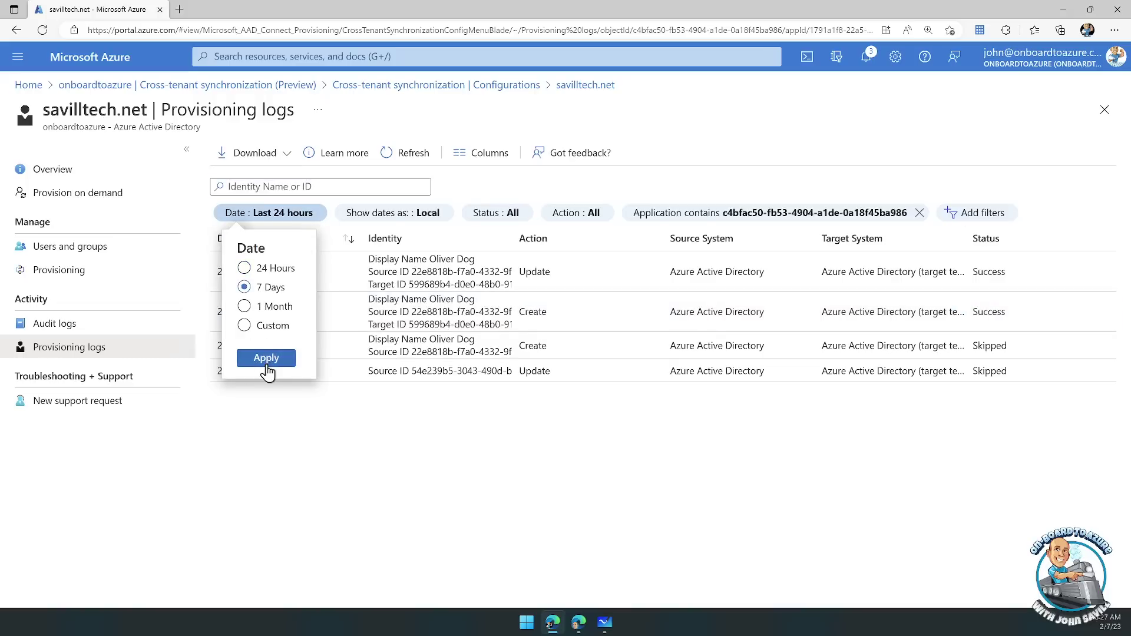
left_click(266, 358)
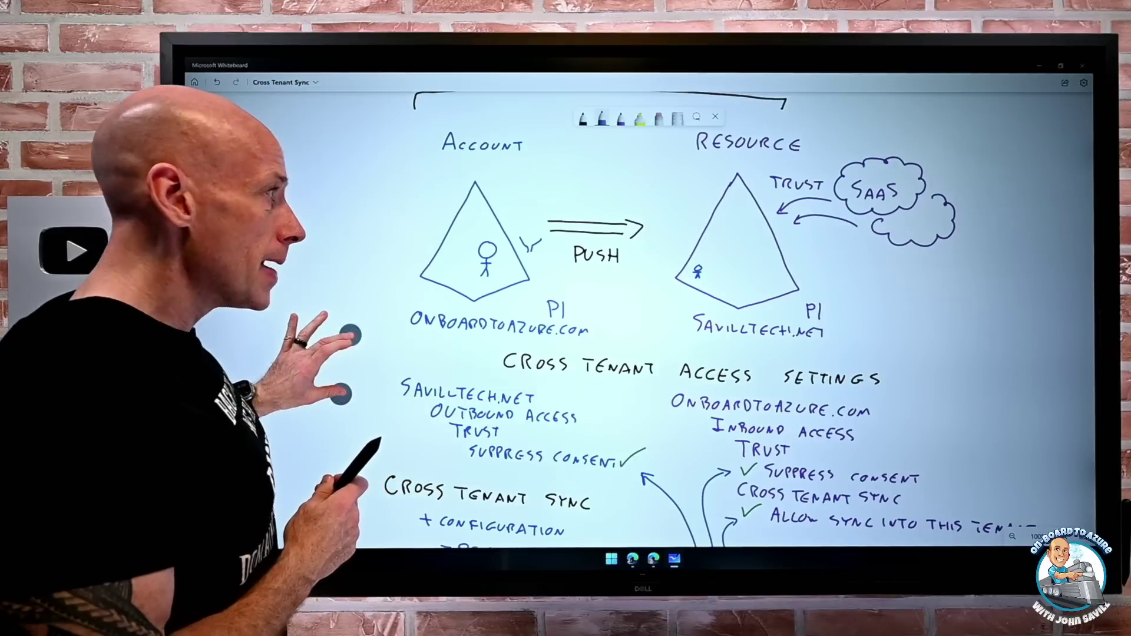
Step: Fit the whole tenant diagram on the whiteboard, from ORG down to START PROVISIONING, for further markup
scroll(348, 365, "down", 5)
mouse_move(333, 436)
left_mouse_down()
mouse_move(505, 404)
mouse_move(588, 426)
left_mouse_up()
left_click(658, 117)
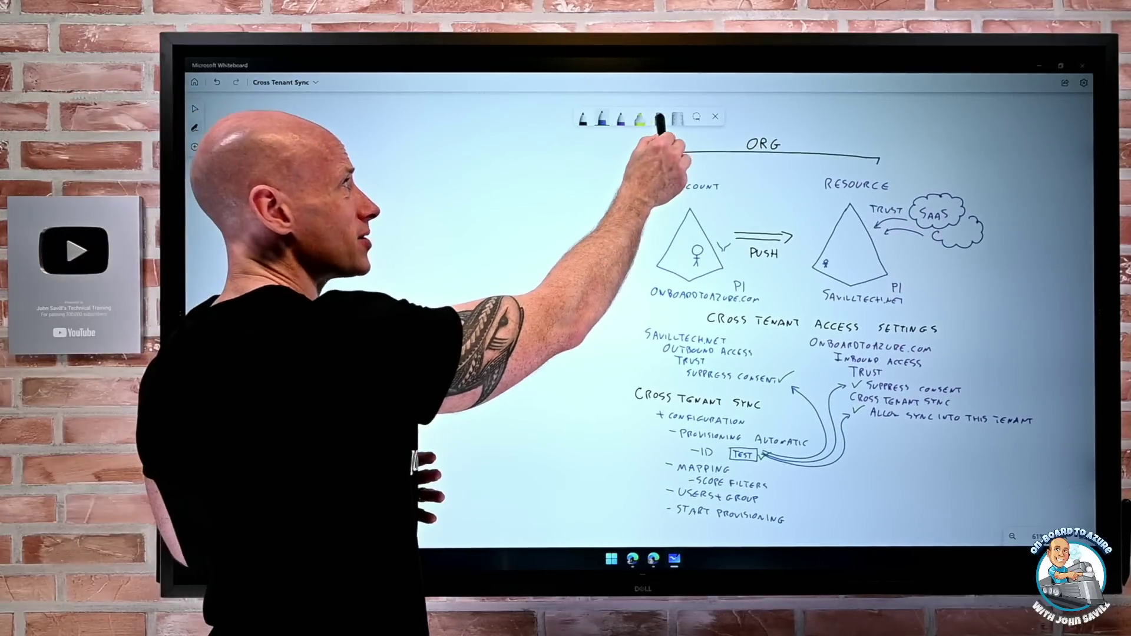